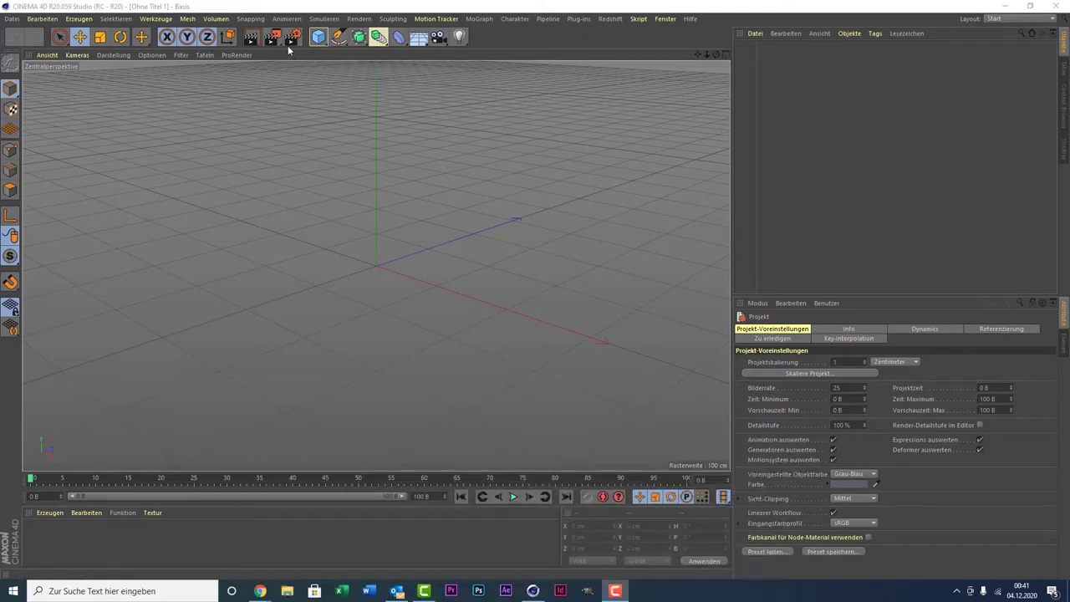
- Add a sphere, switch the viewport to Gouraud Shading (Lines), and duplicate it as Kugel.1
{"action": "left_click", "coordinate": [318, 36]}
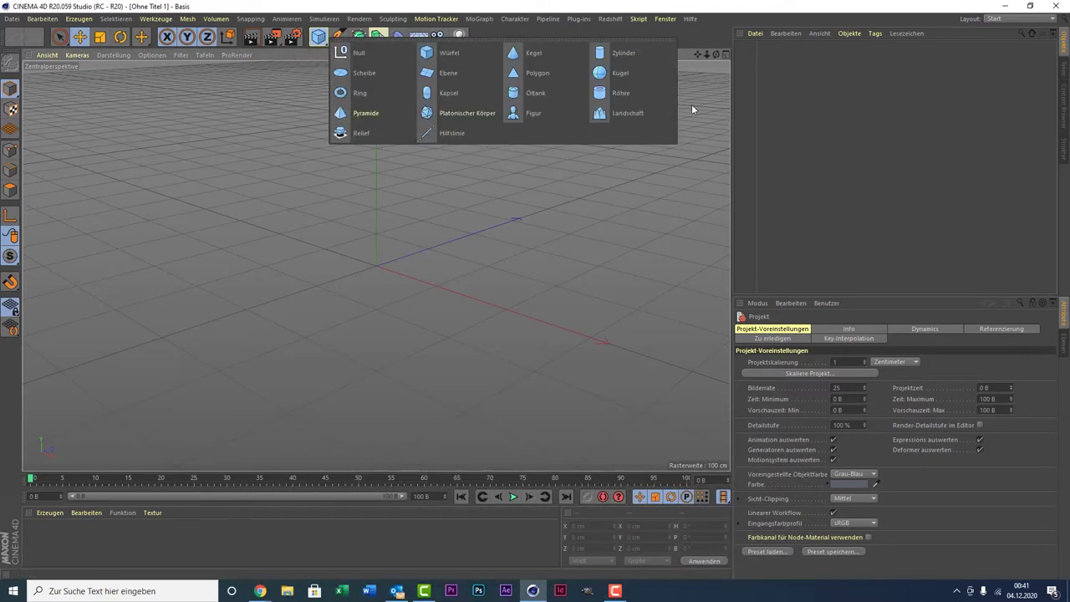
{"action": "left_click", "coordinate": [621, 72]}
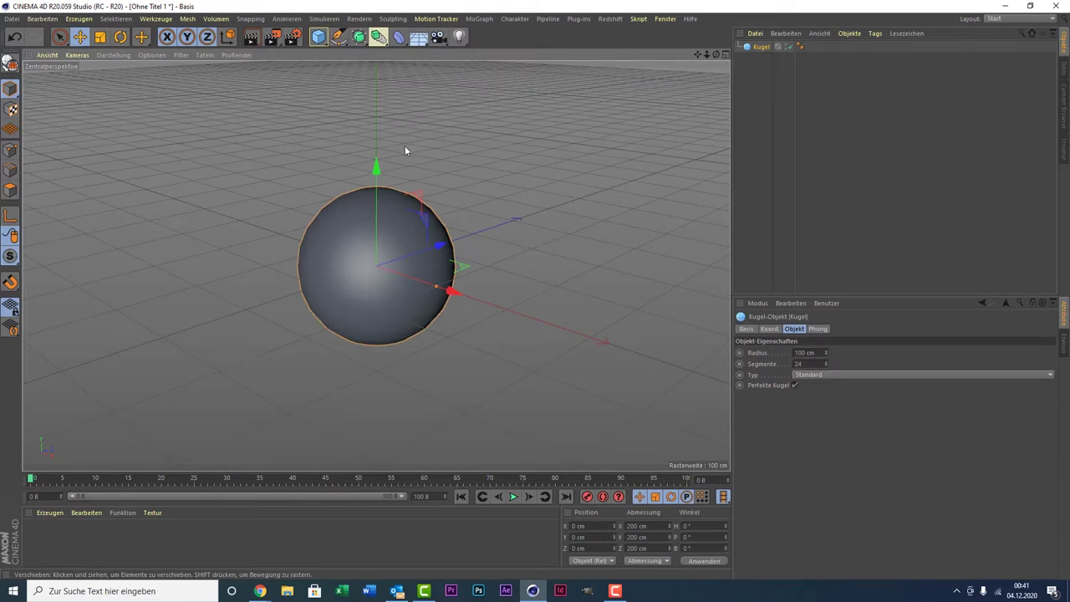
{"action": "left_click", "coordinate": [114, 54]}
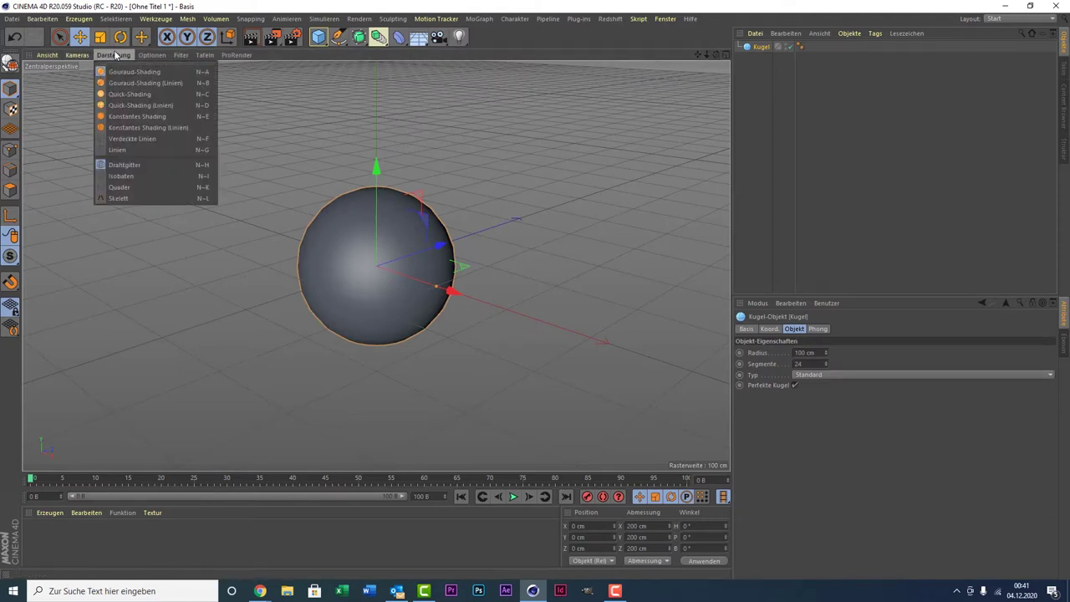
{"action": "left_click", "coordinate": [166, 84]}
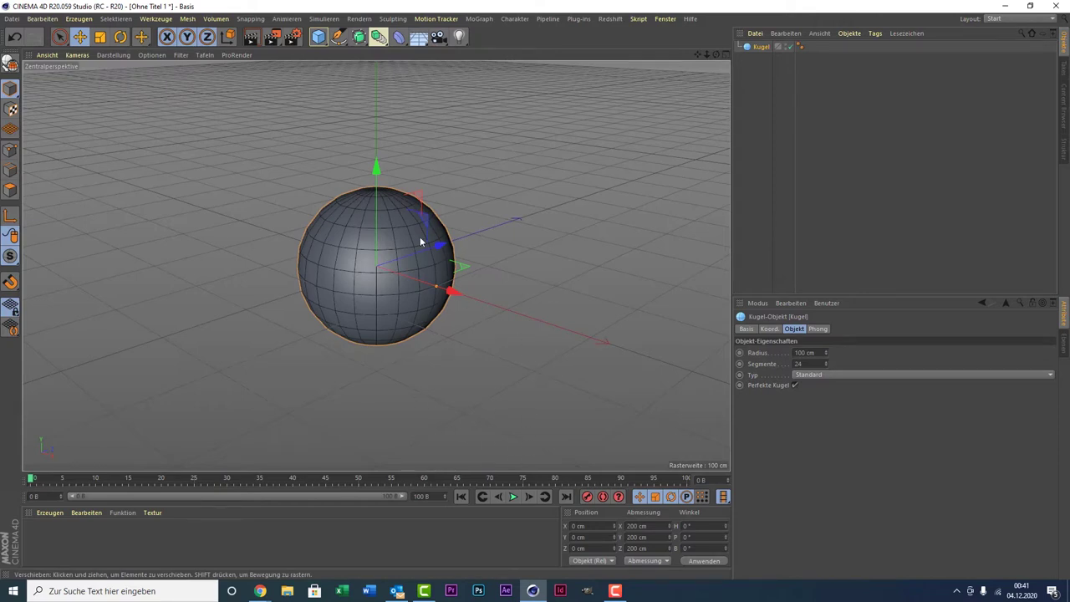
{"action": "key", "text": "ctrl+c"}
{"action": "key", "text": "ctrl+v"}
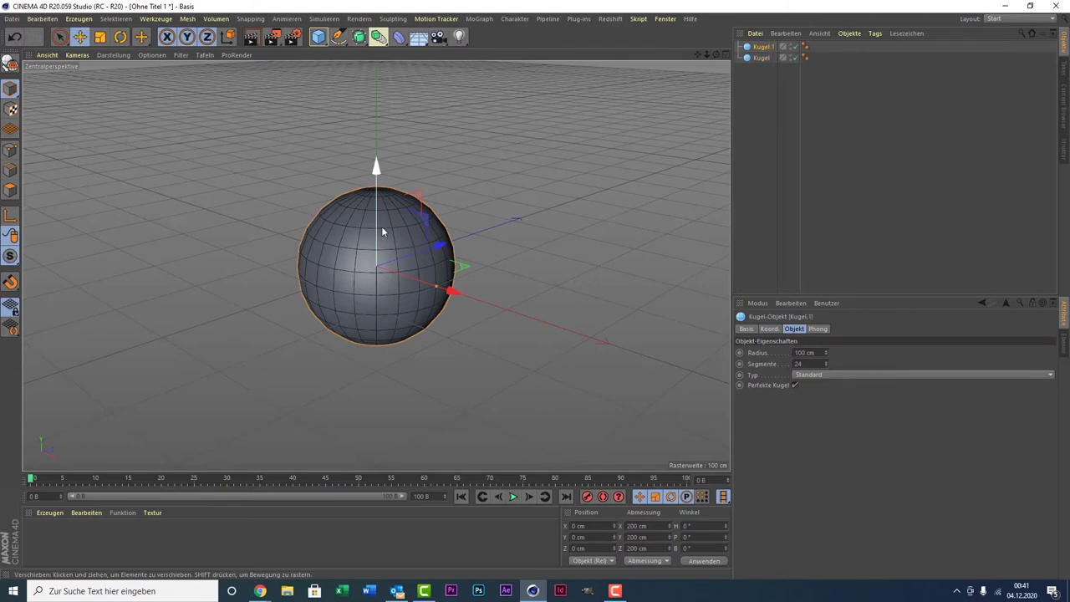
- Raise Kugel.1 onto the base sphere and scale it smaller as the middle ball
{"action": "left_click_drag", "start_coordinate": [381, 226], "coordinate": [358, 127]}
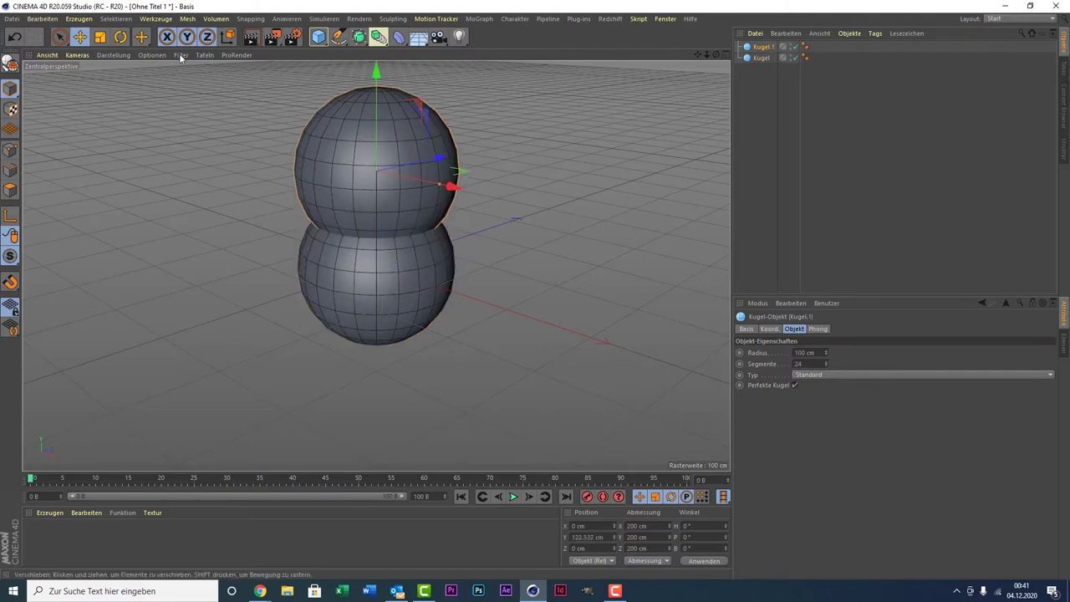
{"action": "left_click", "coordinate": [100, 37]}
{"action": "mouse_move", "coordinate": [96, 146]}
{"action": "left_mouse_down"}
{"action": "mouse_move", "coordinate": [56, 209]}
{"action": "mouse_move", "coordinate": [122, 189]}
{"action": "mouse_move", "coordinate": [25, 286]}
{"action": "mouse_move", "coordinate": [151, 220]}
{"action": "mouse_move", "coordinate": [103, 234]}
{"action": "left_mouse_up"}
{"action": "key", "text": "space"}
{"action": "mouse_move", "coordinate": [382, 107]}
{"action": "left_mouse_down"}
{"action": "mouse_move", "coordinate": [376, 132]}
{"action": "mouse_move", "coordinate": [366, 98]}
{"action": "mouse_move", "coordinate": [364, 107]}
{"action": "left_mouse_up"}
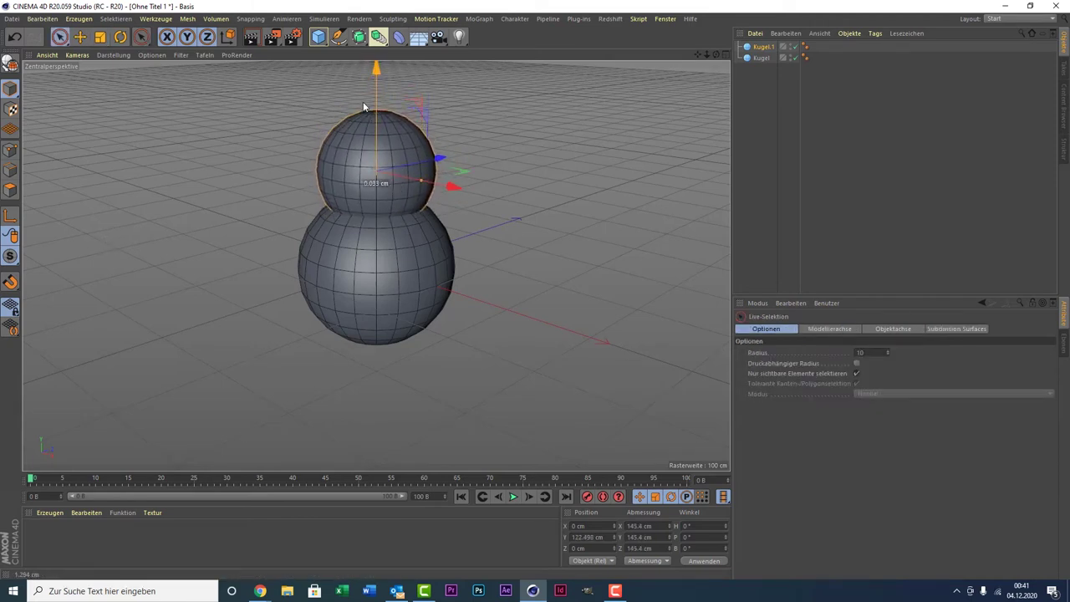
{"action": "key", "text": "space"}
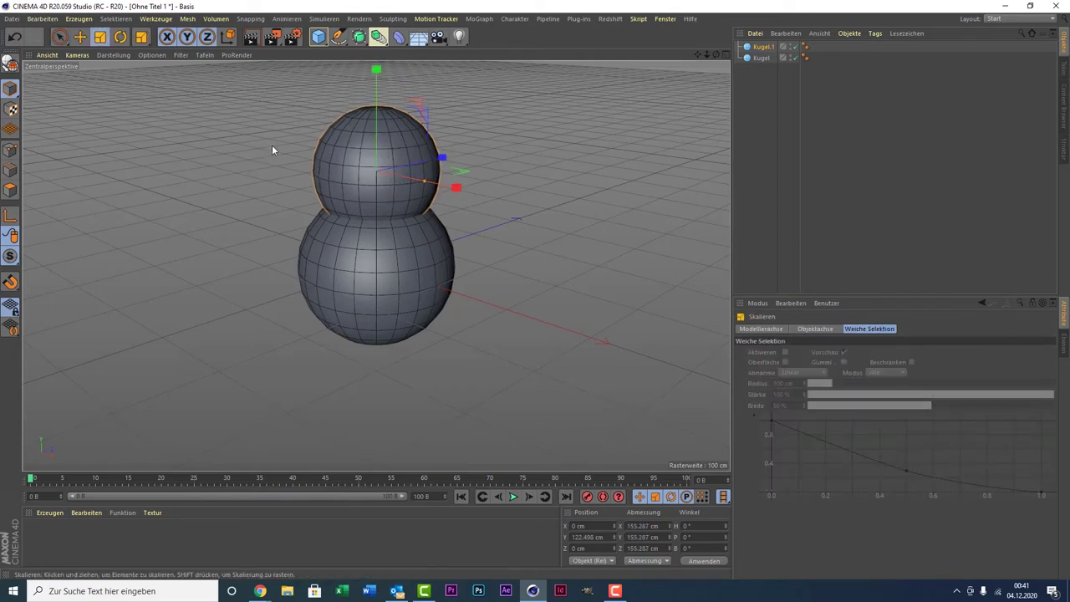
{"action": "left_click_drag", "start_coordinate": [272, 146], "coordinate": [428, 142]}
{"action": "key", "text": "space"}
{"action": "left_click_drag", "start_coordinate": [378, 144], "coordinate": [381, 57]}
- Duplicate it as Kugel.2, shrink it, and set it on top as the head
{"action": "key", "text": "ctrl+c"}
{"action": "key", "text": "ctrl+v"}
{"action": "left_click_drag", "start_coordinate": [700, 57], "coordinate": [654, 67]}
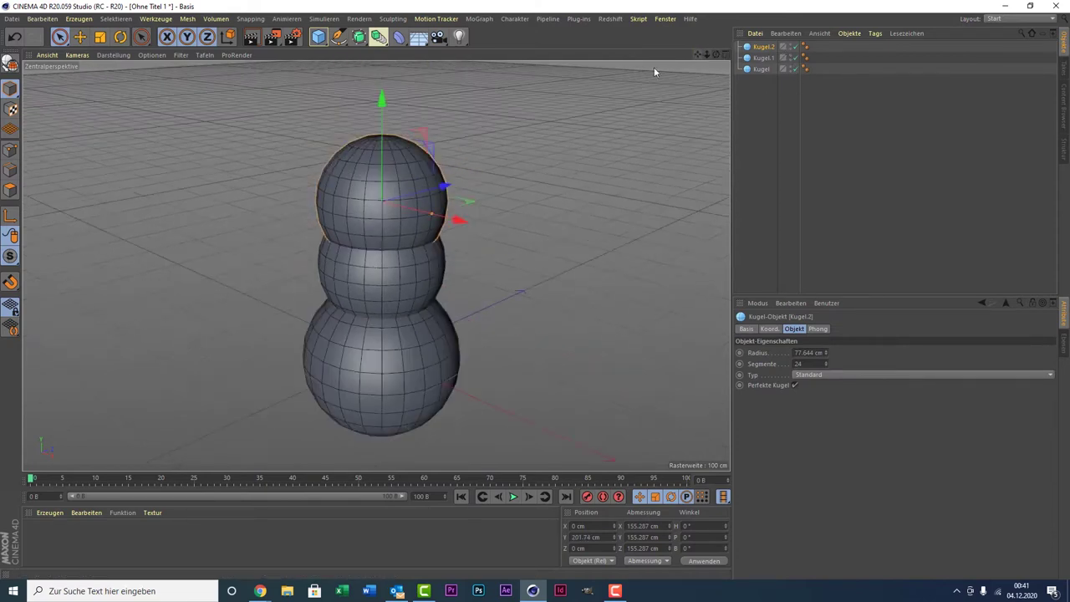
{"action": "key", "text": "t"}
{"action": "left_click_drag", "start_coordinate": [159, 160], "coordinate": [125, 241]}
{"action": "key", "text": "9"}
{"action": "left_click_drag", "start_coordinate": [383, 141], "coordinate": [379, 130]}
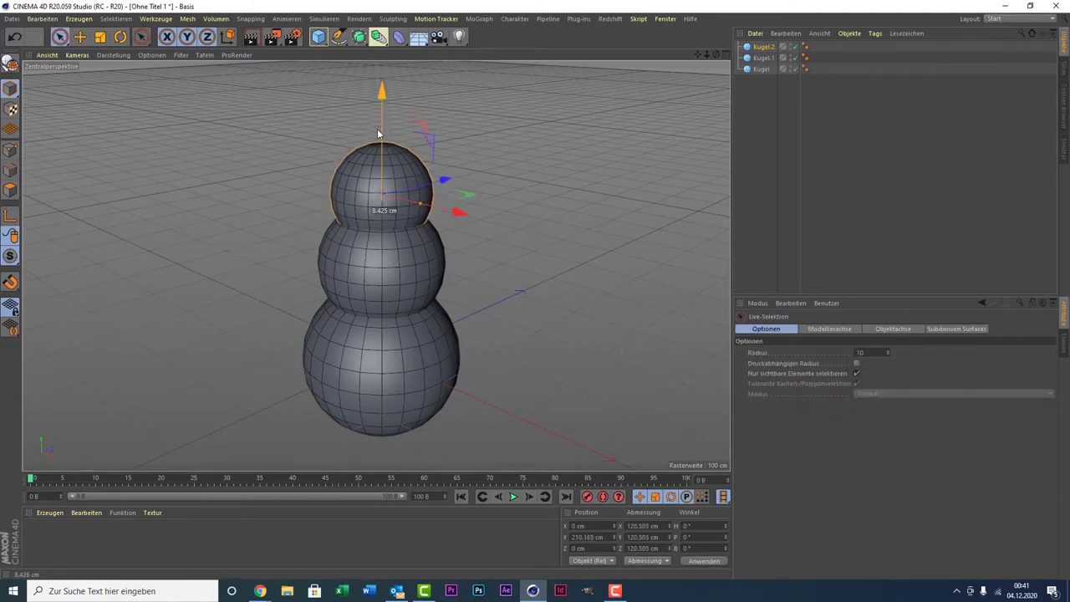
{"action": "left_click", "coordinate": [598, 155]}
- From a higher angle, raise the head sphere Kugel.2 slightly more
{"action": "left_click_drag", "start_coordinate": [601, 258], "coordinate": [535, 280], "text": "alt"}
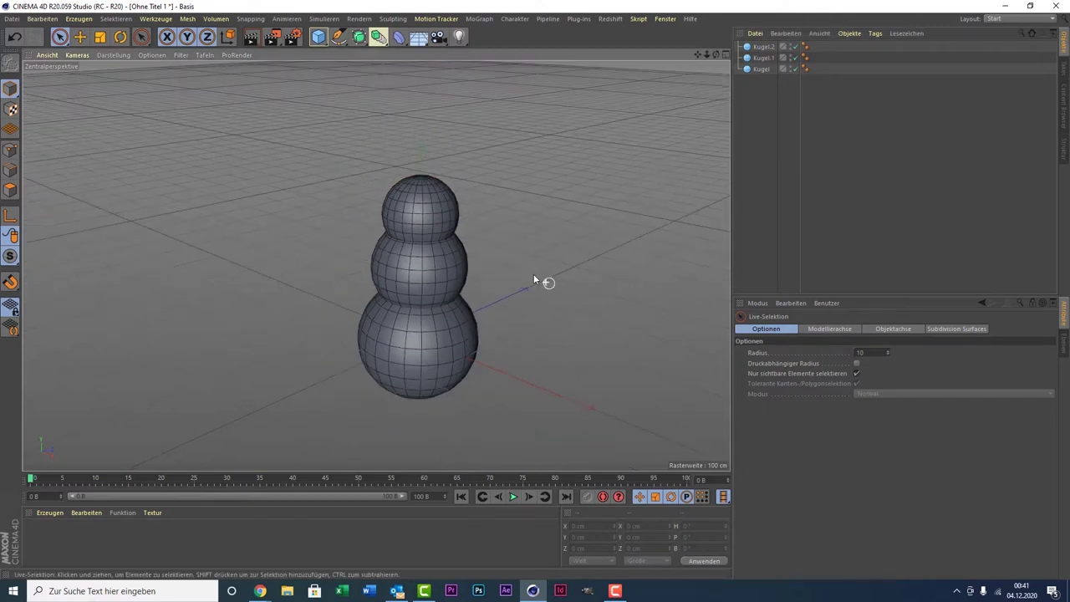
{"action": "scroll", "coordinate": [533, 273], "scroll_direction": "up", "scroll_amount": 3}
{"action": "left_click", "coordinate": [400, 181]}
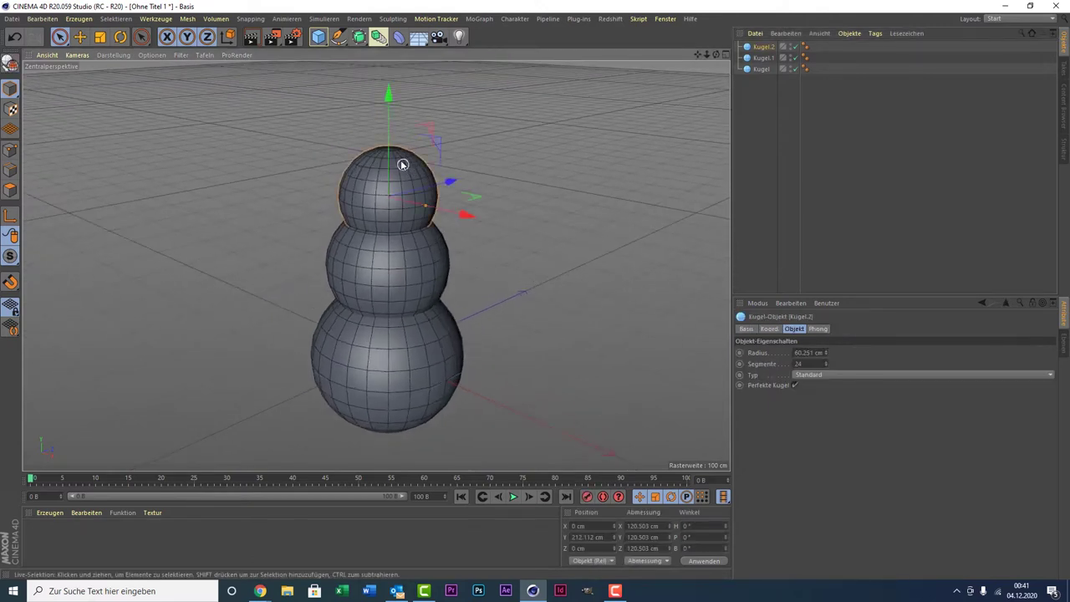
{"action": "left_click_drag", "start_coordinate": [387, 149], "coordinate": [388, 146]}
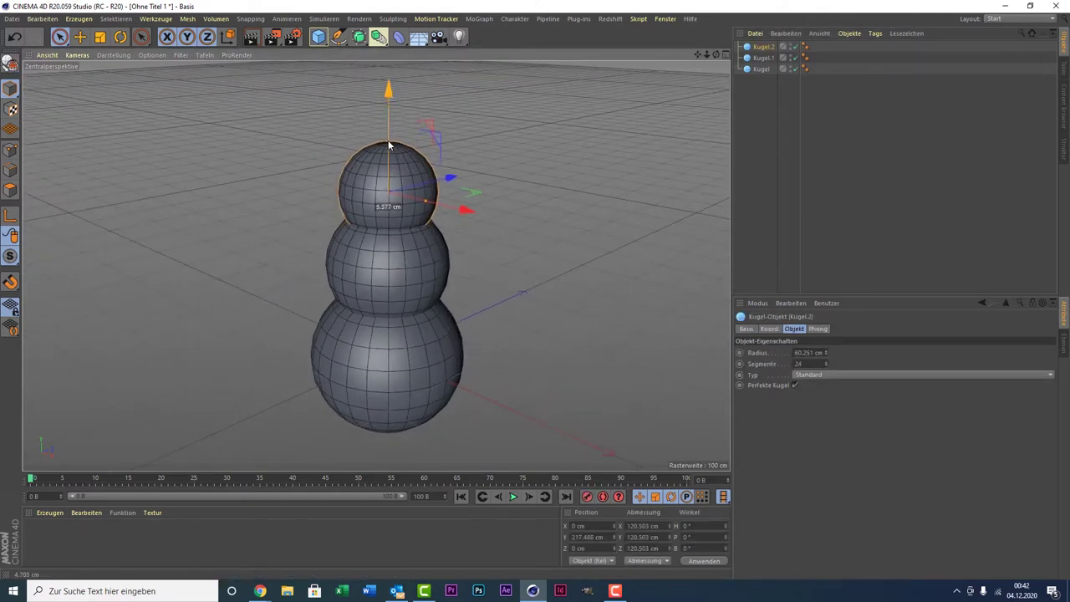
{"action": "left_click", "coordinate": [848, 184]}
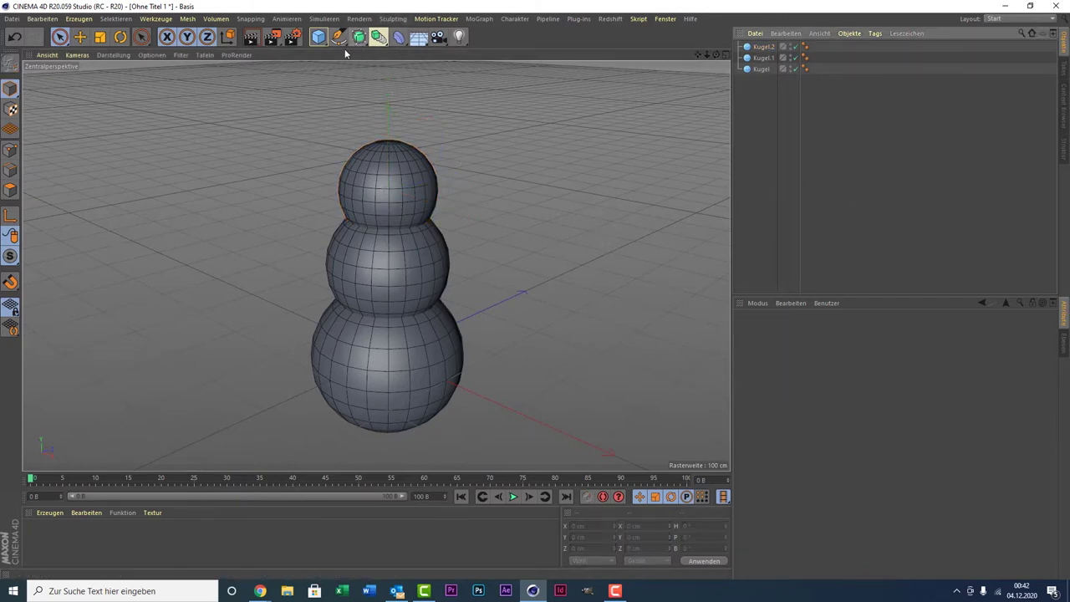
- Add a cone, rotate it 90° onto its side, and move it to head height
{"action": "left_click", "coordinate": [318, 42]}
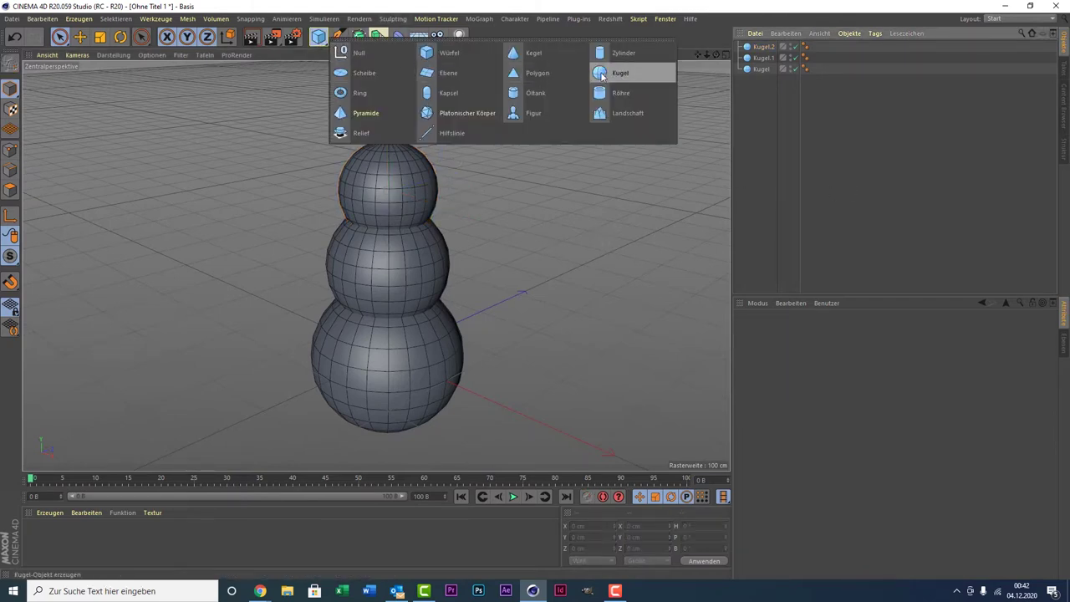
{"action": "left_click", "coordinate": [535, 54]}
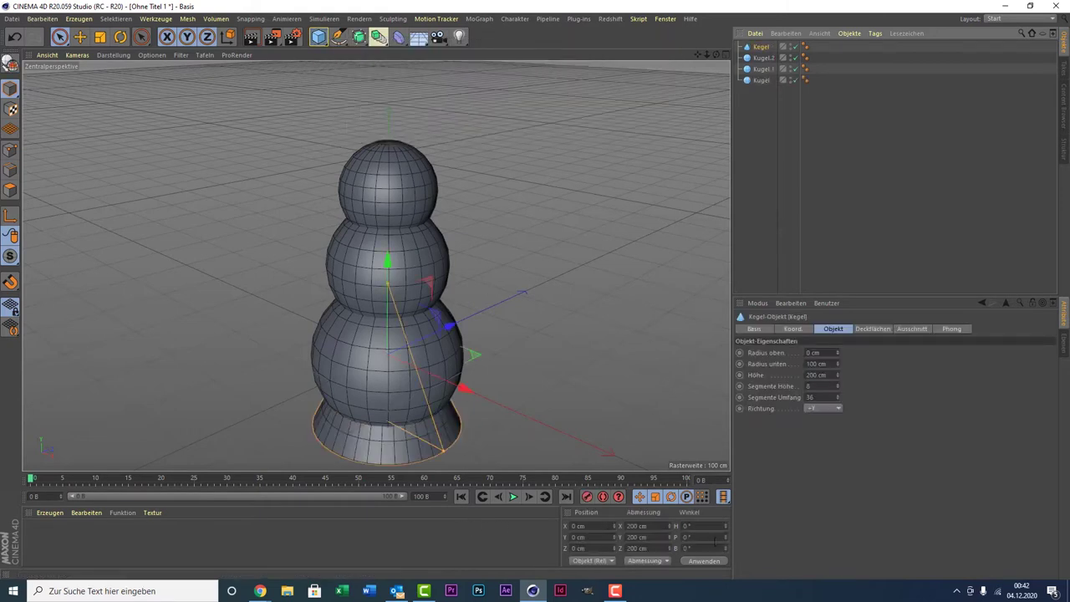
{"action": "left_click", "coordinate": [699, 527]}
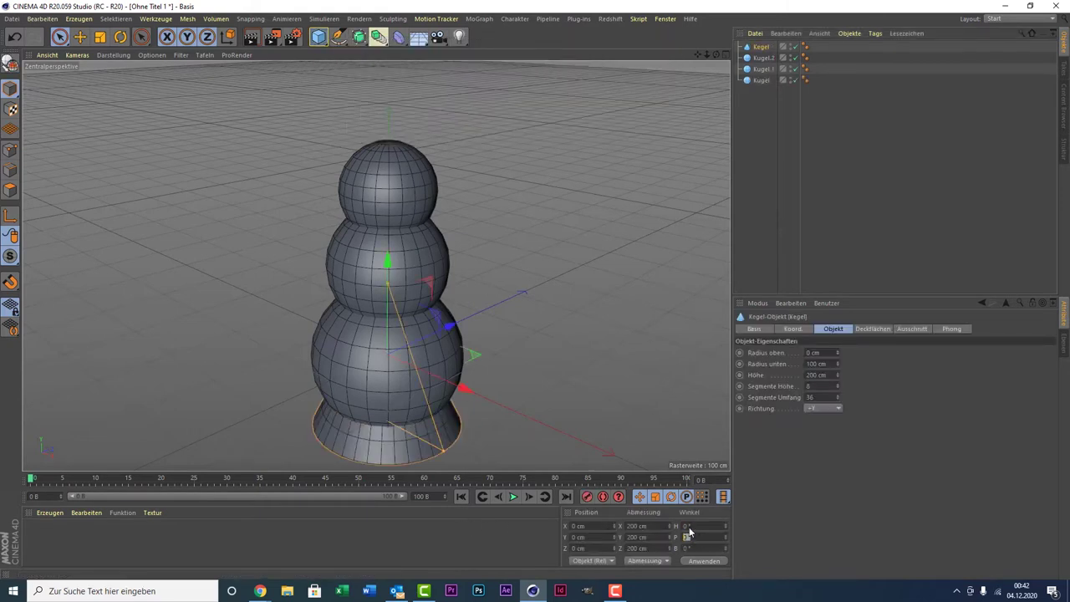
{"action": "type", "text": "90"}
{"action": "key", "text": "Return"}
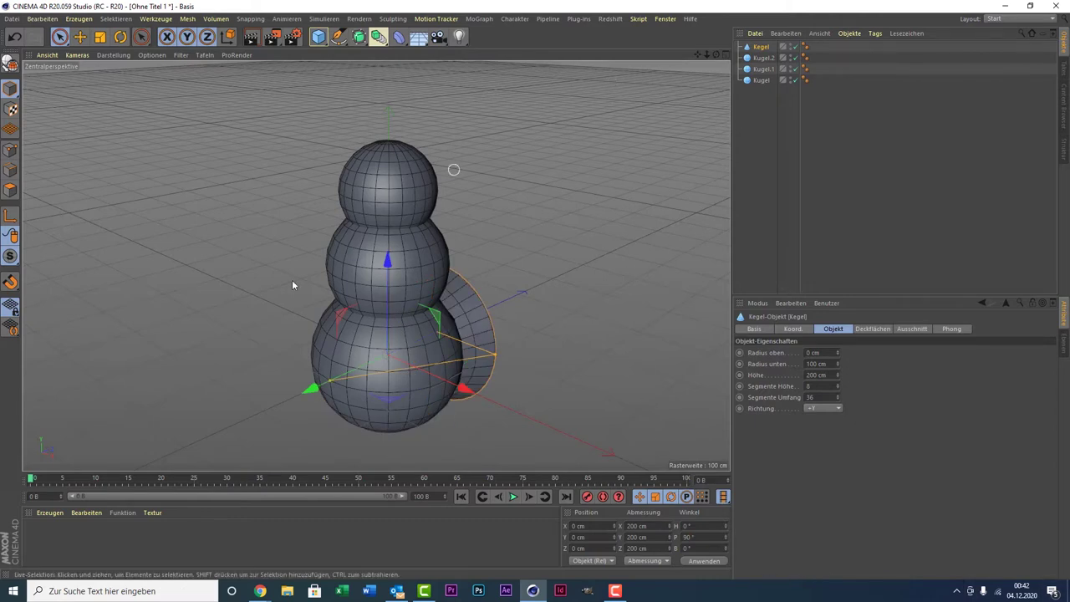
{"action": "left_click_drag", "start_coordinate": [311, 385], "coordinate": [256, 386]}
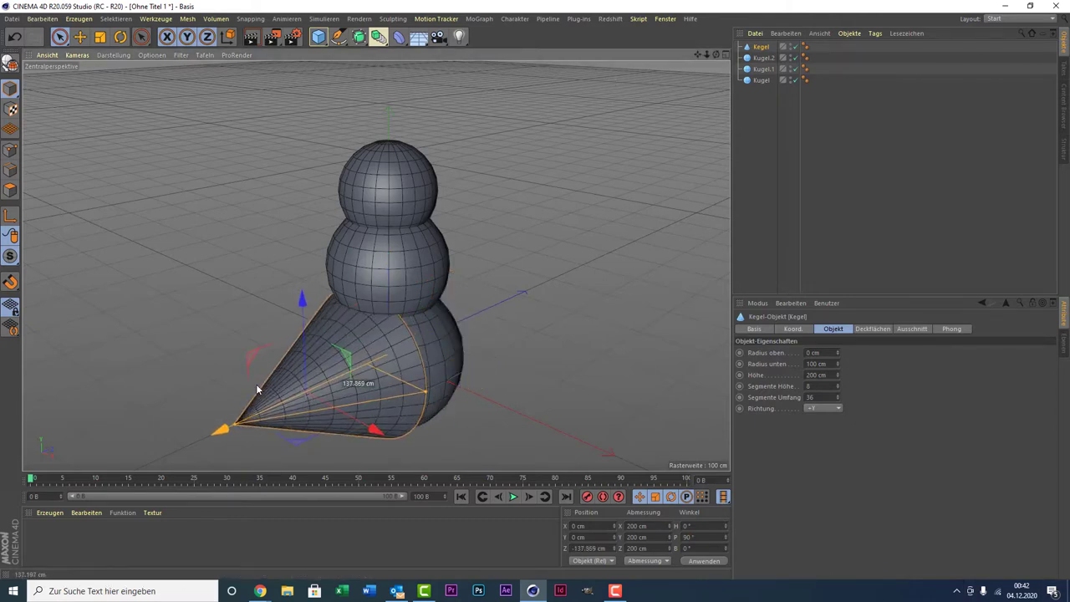
{"action": "left_click_drag", "start_coordinate": [301, 300], "coordinate": [296, 162]}
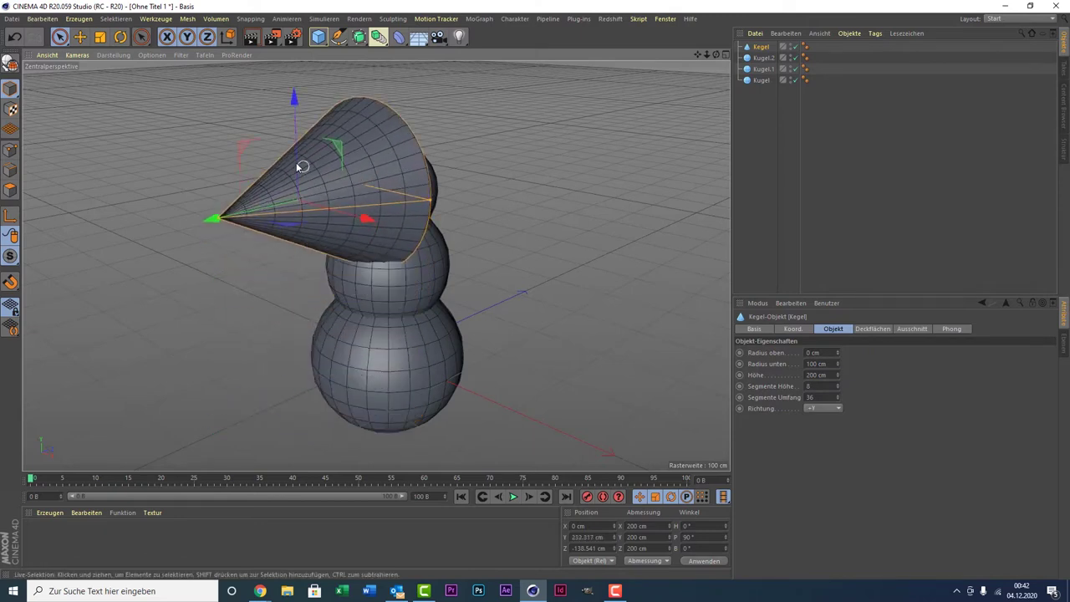
- Shrink the cone and stretch it into a long carrot nose
{"action": "key", "text": "t"}
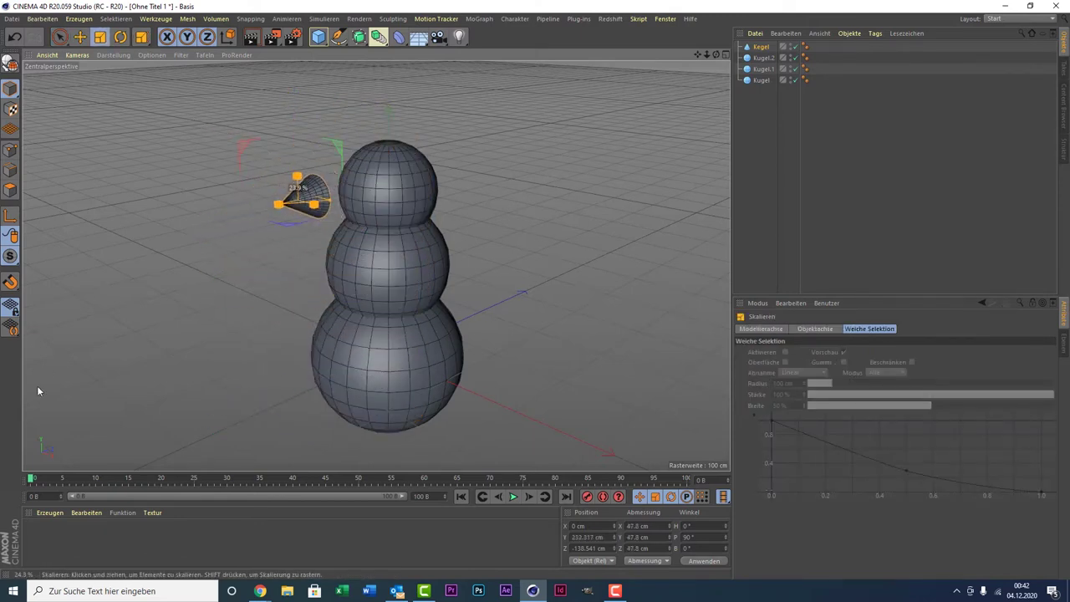
{"action": "left_click_drag", "start_coordinate": [186, 127], "coordinate": [164, 316]}
{"action": "right_click_drag", "start_coordinate": [182, 286], "coordinate": [317, 170], "text": "alt"}
{"action": "left_click_drag", "start_coordinate": [384, 124], "coordinate": [319, 127]}
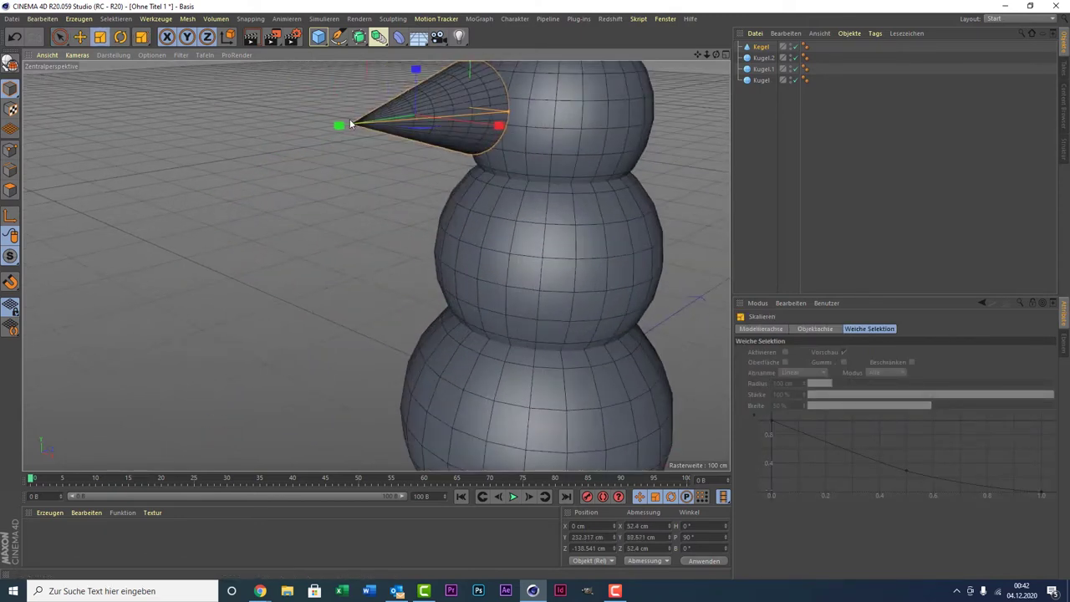
{"action": "scroll", "coordinate": [336, 137], "scroll_direction": "down", "scroll_amount": 2}
{"action": "key", "text": "9"}
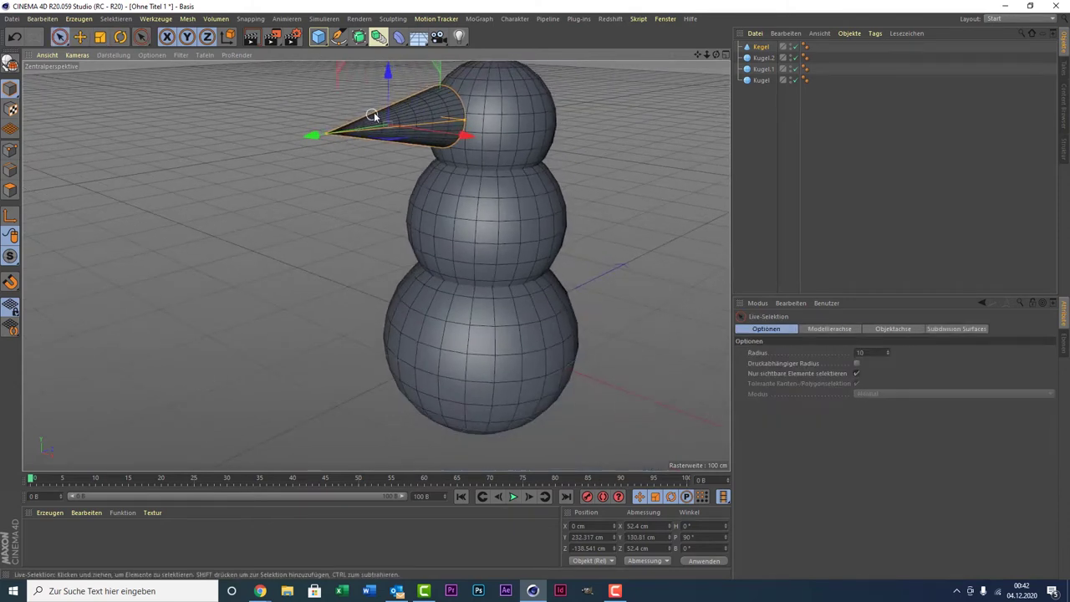
- Push the nose into the head, make it thinner and shorter, and lower it slightly
{"action": "left_click_drag", "start_coordinate": [316, 140], "coordinate": [348, 130]}
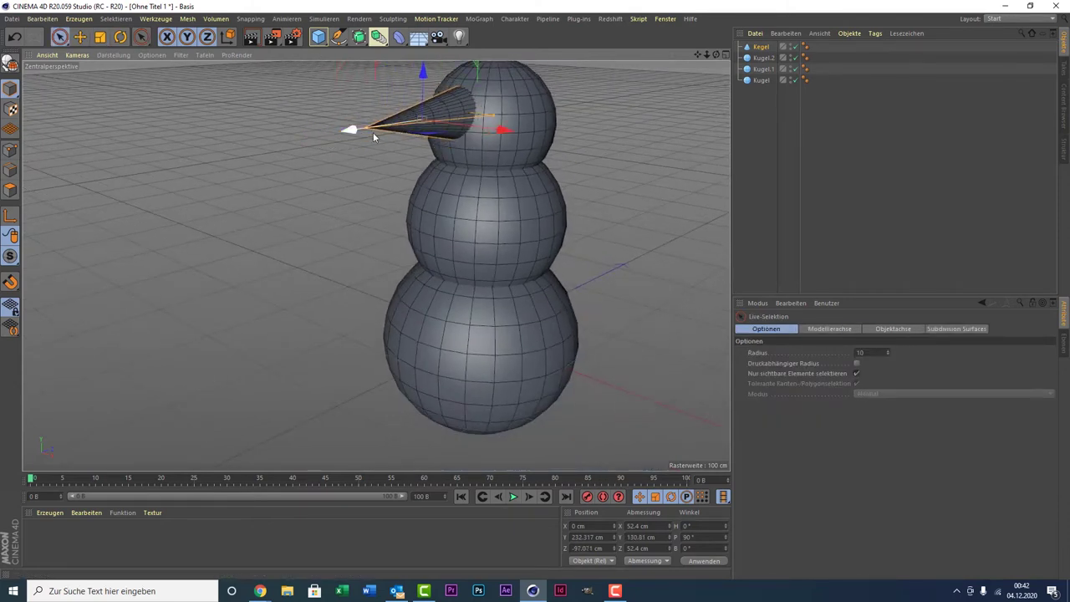
{"action": "key", "text": "t"}
{"action": "left_click_drag", "start_coordinate": [499, 118], "coordinate": [481, 123]}
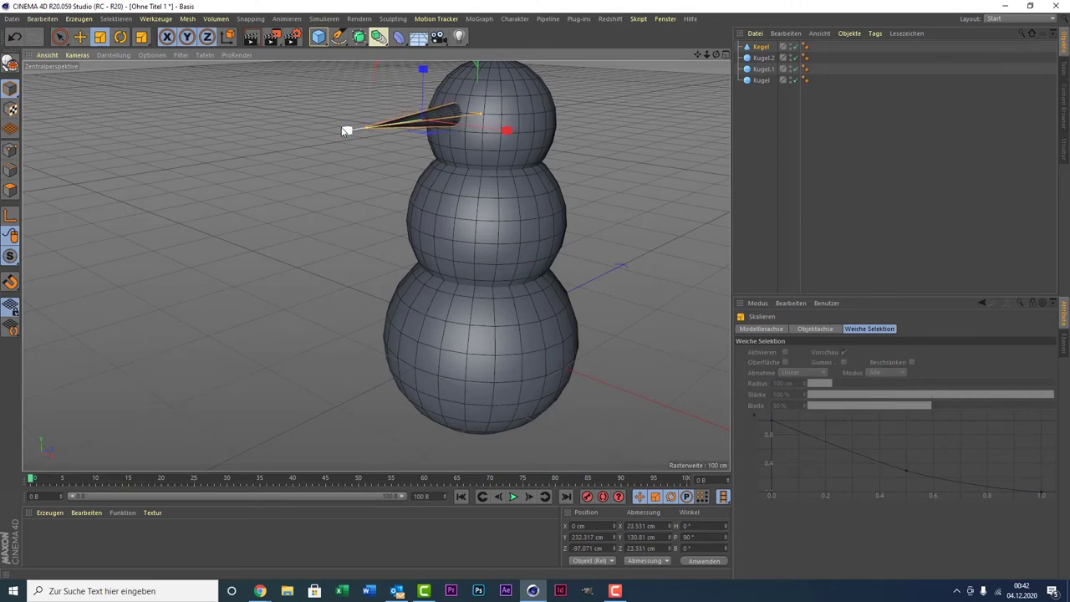
{"action": "key", "text": "9"}
{"action": "key", "text": "t"}
{"action": "mouse_move", "coordinate": [368, 131]}
{"action": "left_mouse_down"}
{"action": "mouse_move", "coordinate": [388, 125]}
{"action": "mouse_move", "coordinate": [373, 128]}
{"action": "left_mouse_up"}
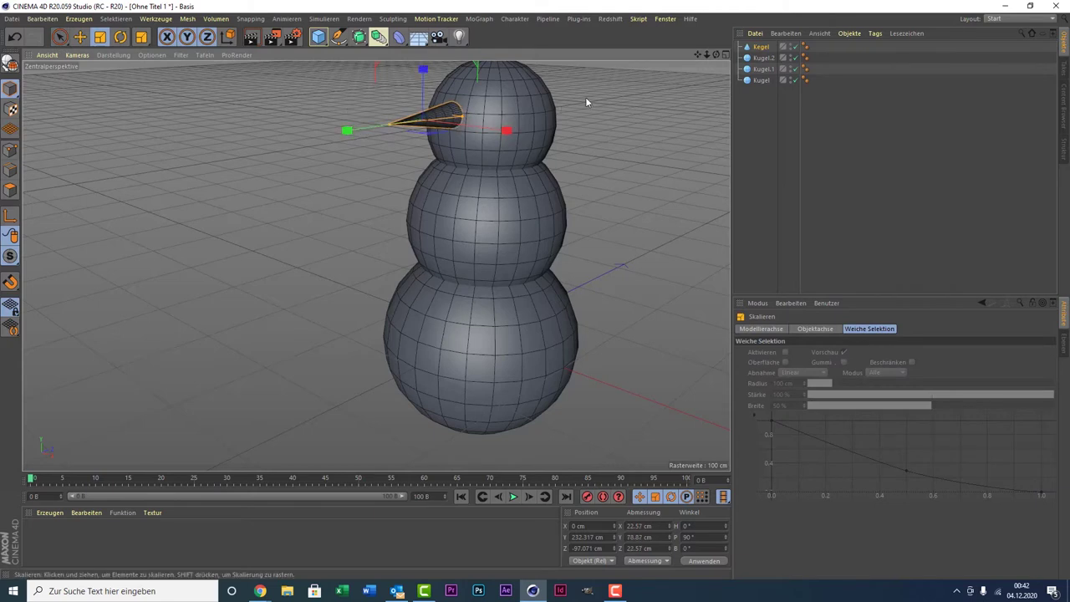
{"action": "key", "text": "9"}
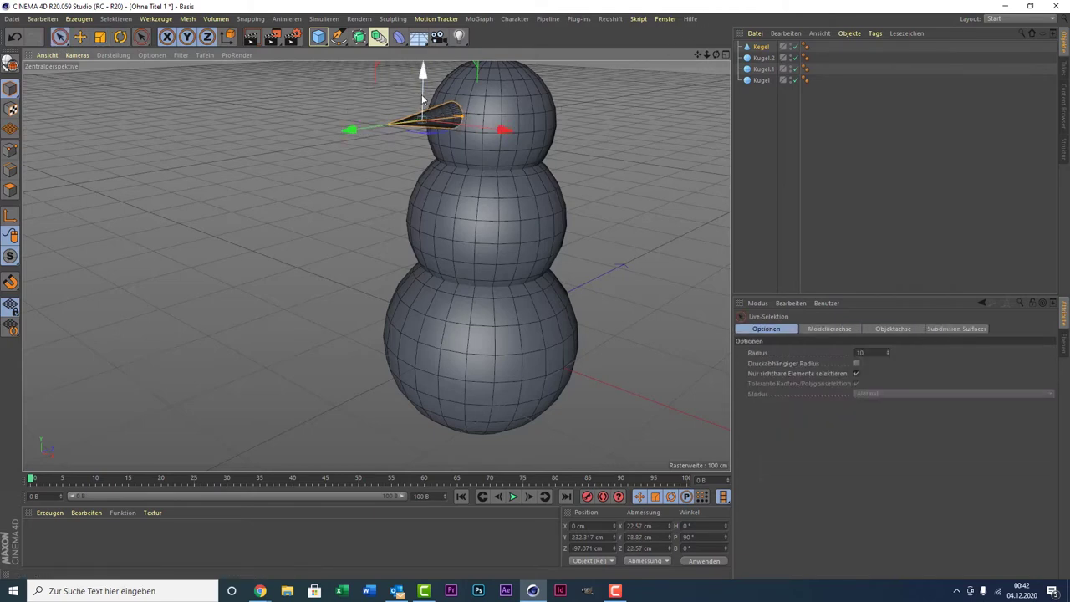
{"action": "left_click_drag", "start_coordinate": [420, 92], "coordinate": [419, 105]}
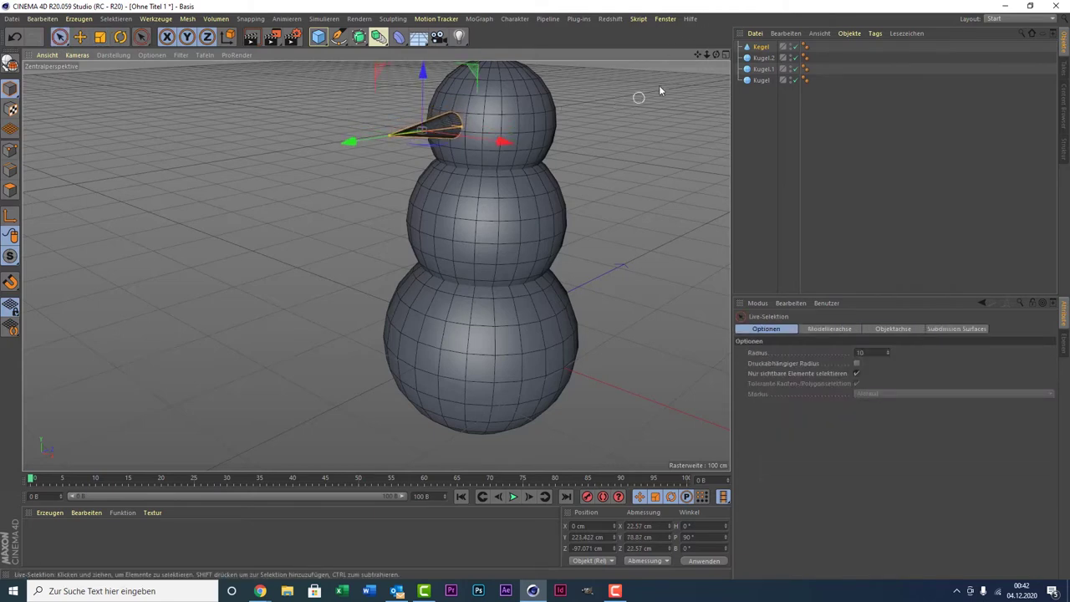
- Orbit around the snowman to check the 78.87 cm cone nose from the front and side
{"action": "left_click_drag", "start_coordinate": [716, 54], "coordinate": [375, 265]}
{"action": "left_click", "coordinate": [838, 146]}
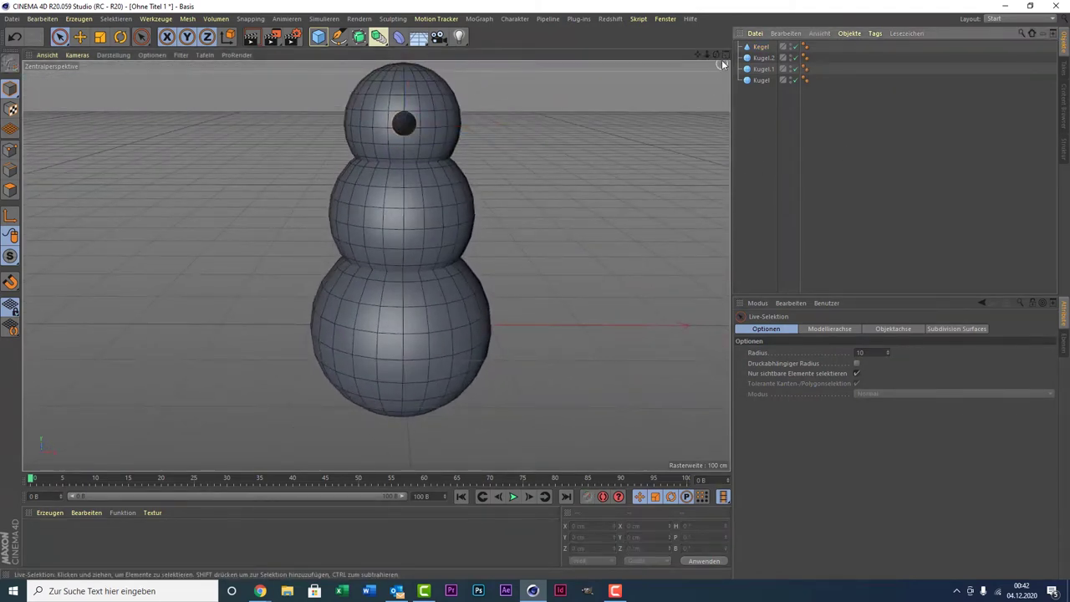
{"action": "mouse_move", "coordinate": [715, 55]}
{"action": "left_mouse_down"}
{"action": "mouse_move", "coordinate": [376, 265]}
{"action": "mouse_move", "coordinate": [318, 151]}
{"action": "left_mouse_up"}
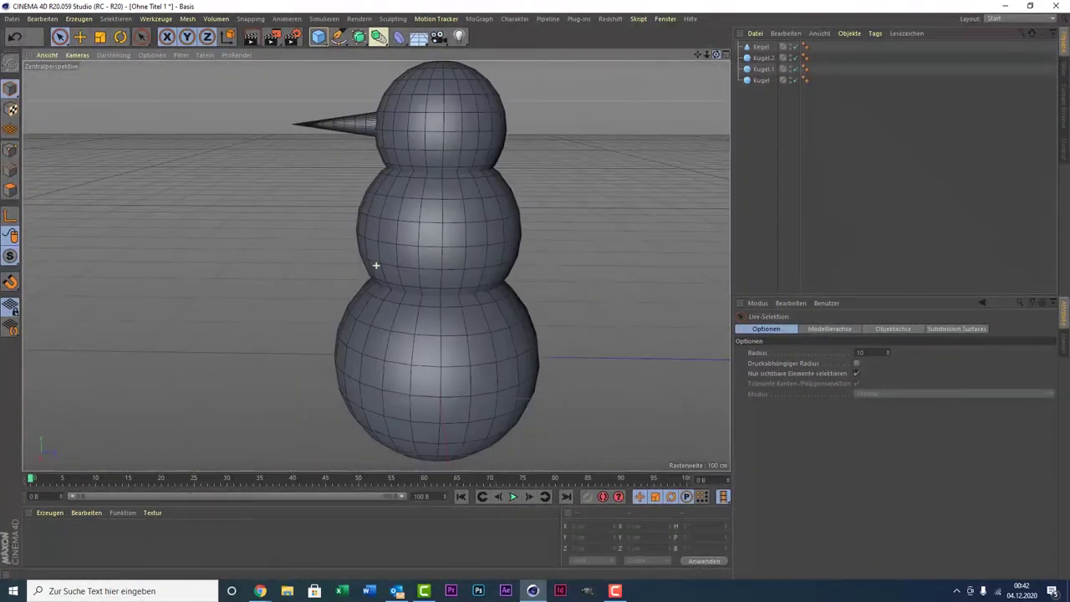
{"action": "left_click", "coordinate": [338, 129]}
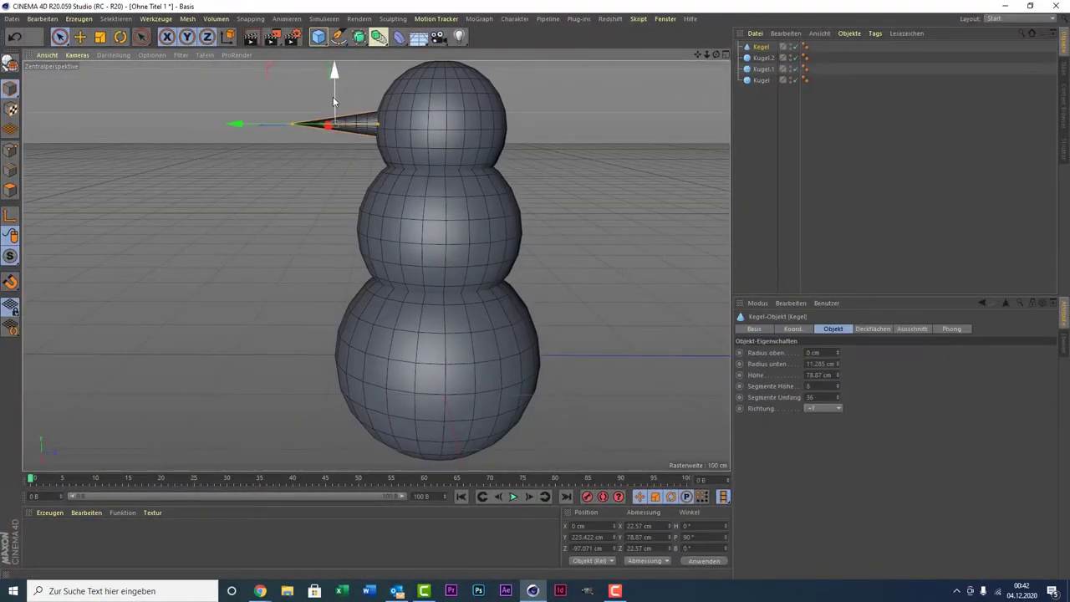
{"action": "left_click", "coordinate": [549, 150]}
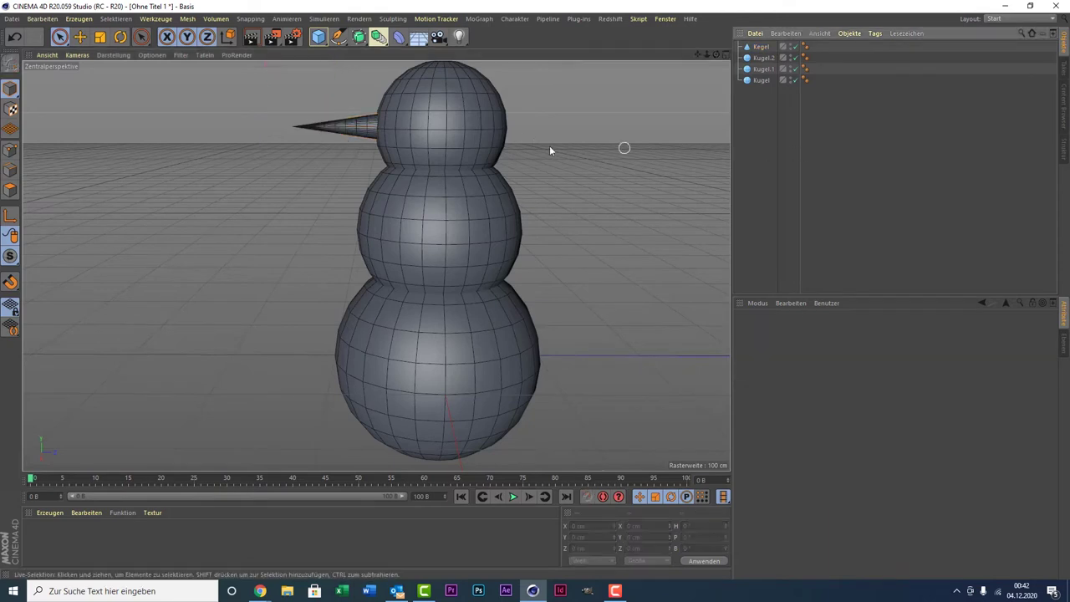
- Add a Platonischer Körper, raise it to the head, and set its Typ to Dodekaeder
{"action": "left_click", "coordinate": [318, 43]}
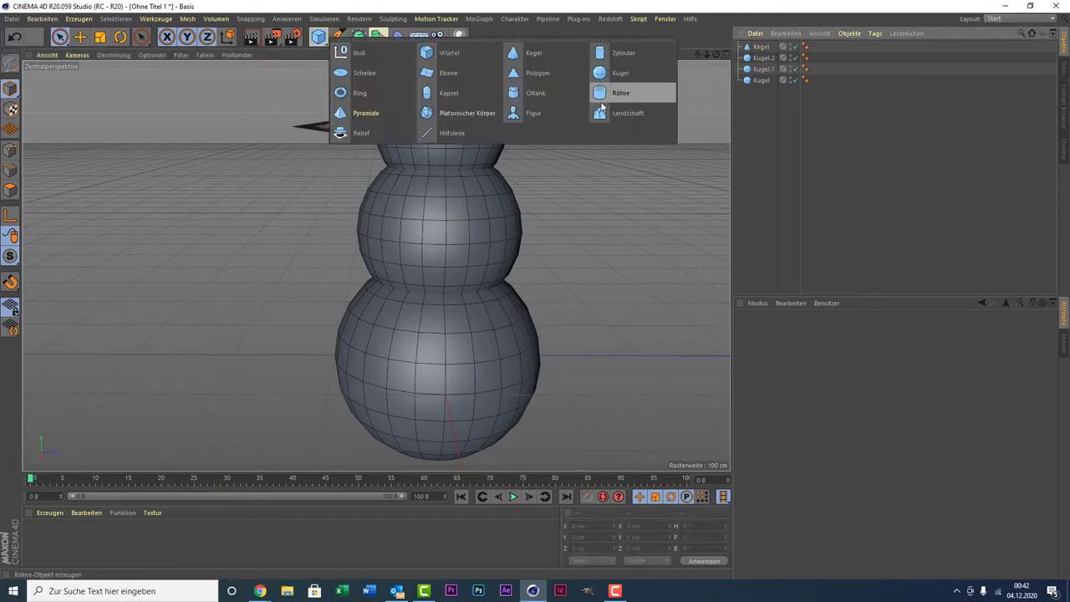
{"action": "left_click", "coordinate": [485, 109]}
{"action": "scroll", "coordinate": [465, 260], "scroll_direction": "down", "scroll_amount": 3}
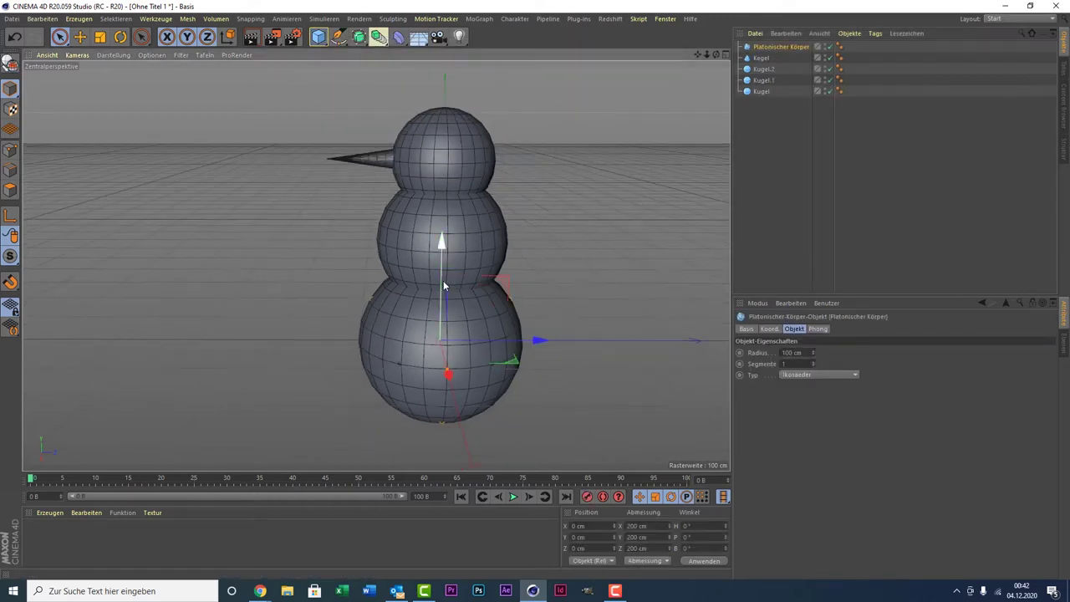
{"action": "left_click_drag", "start_coordinate": [443, 280], "coordinate": [444, 101]}
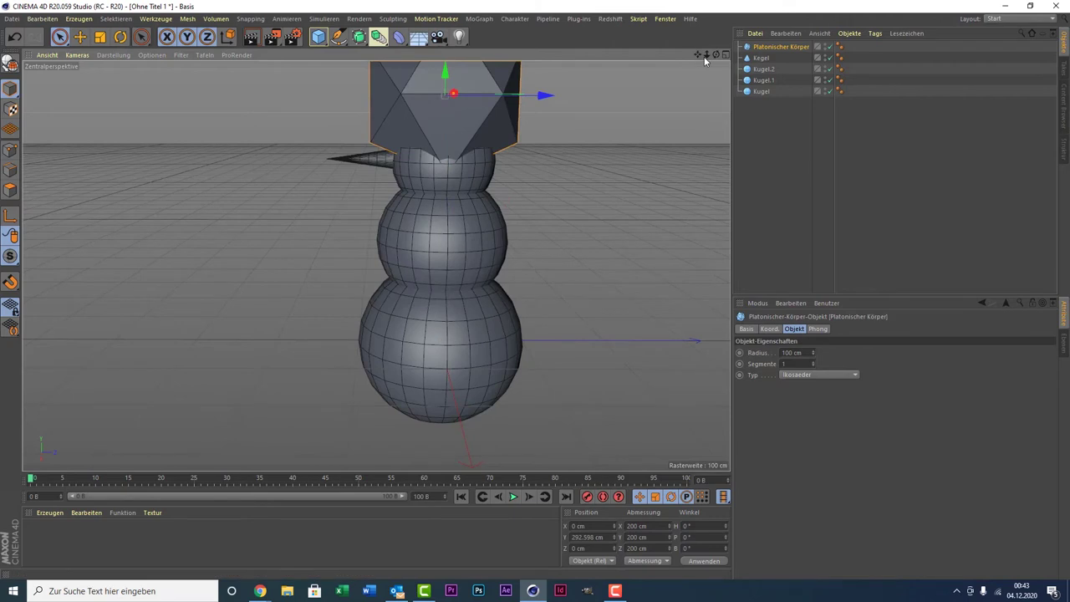
{"action": "scroll", "coordinate": [376, 266], "scroll_direction": "down", "scroll_amount": 3}
{"action": "scroll", "coordinate": [376, 266], "scroll_direction": "down", "scroll_amount": 2}
{"action": "scroll", "coordinate": [376, 266], "scroll_direction": "up", "scroll_amount": 2}
{"action": "scroll", "coordinate": [376, 266], "scroll_direction": "up", "scroll_amount": 1}
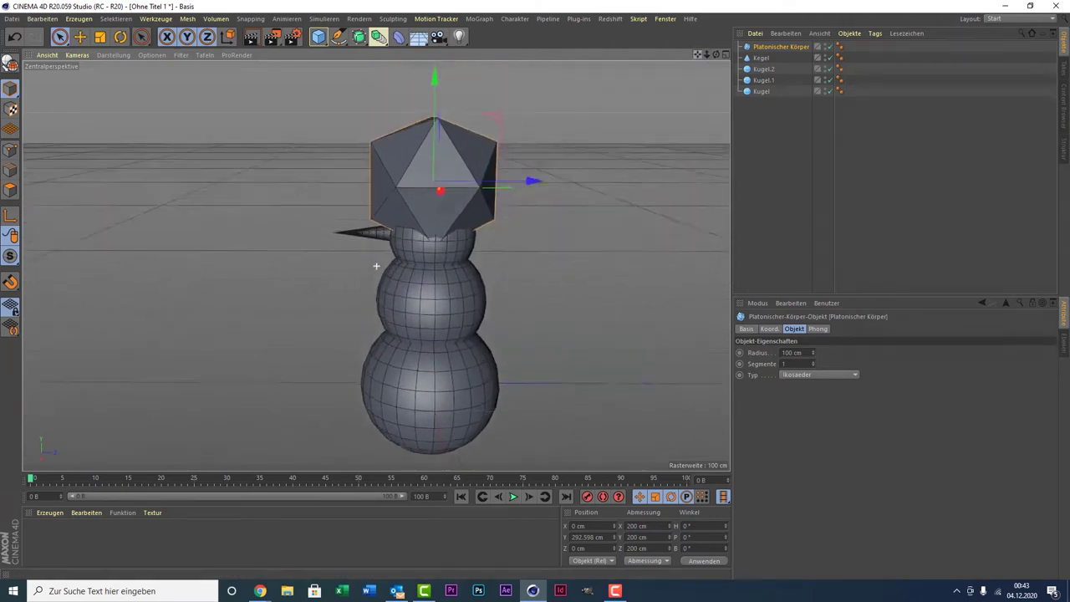
{"action": "scroll", "coordinate": [376, 266], "scroll_direction": "up", "scroll_amount": 1}
{"action": "left_click", "coordinate": [790, 375]}
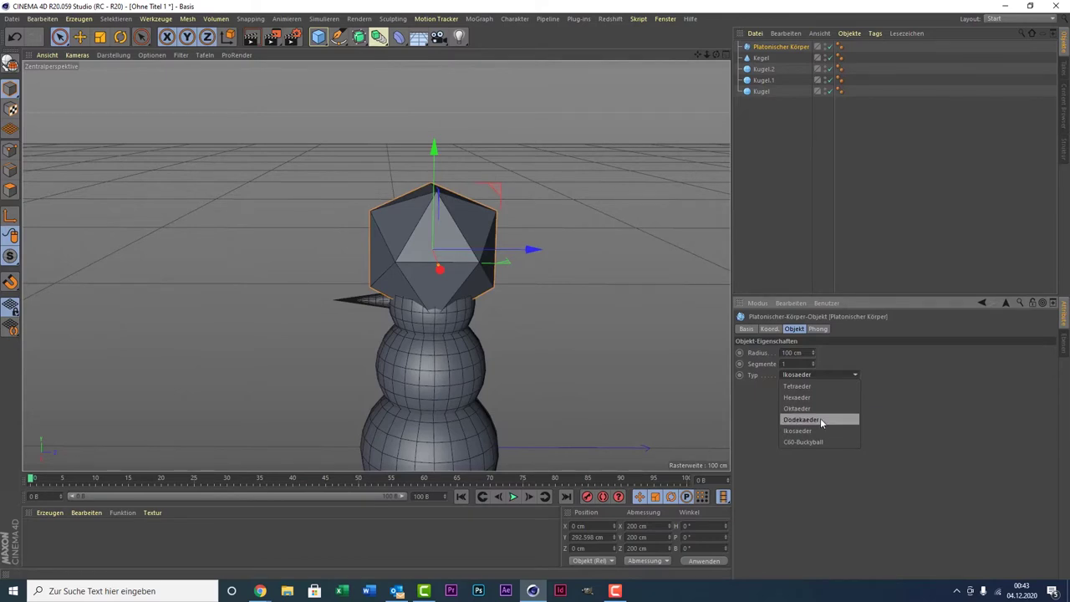
{"action": "left_click", "coordinate": [828, 418]}
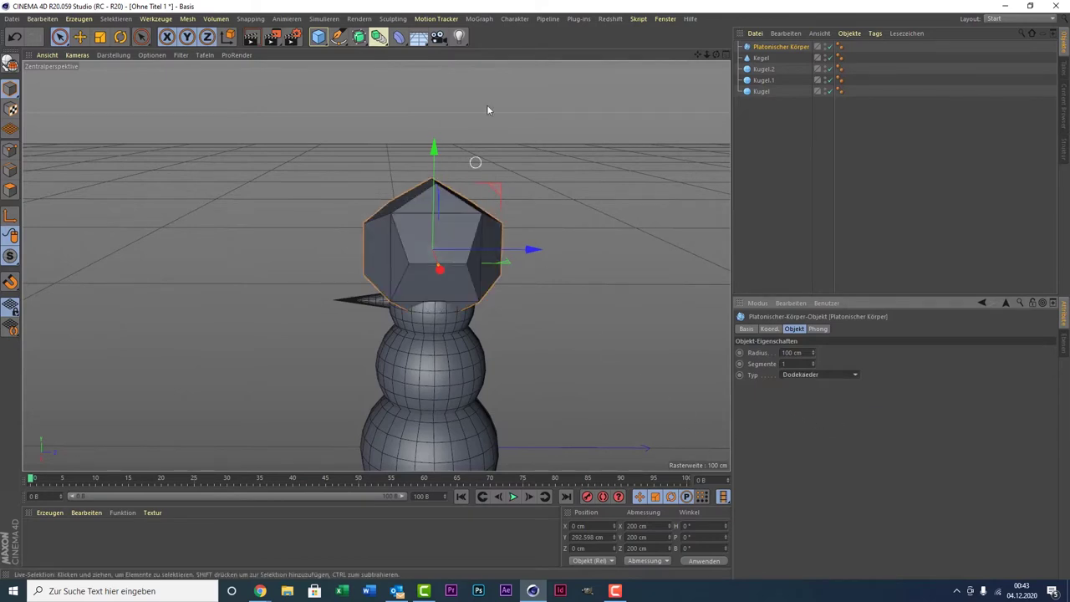
- Scale the dodecahedron down to about 29 cm and lower it onto the head
{"action": "left_click_drag", "start_coordinate": [717, 54], "coordinate": [586, 147]}
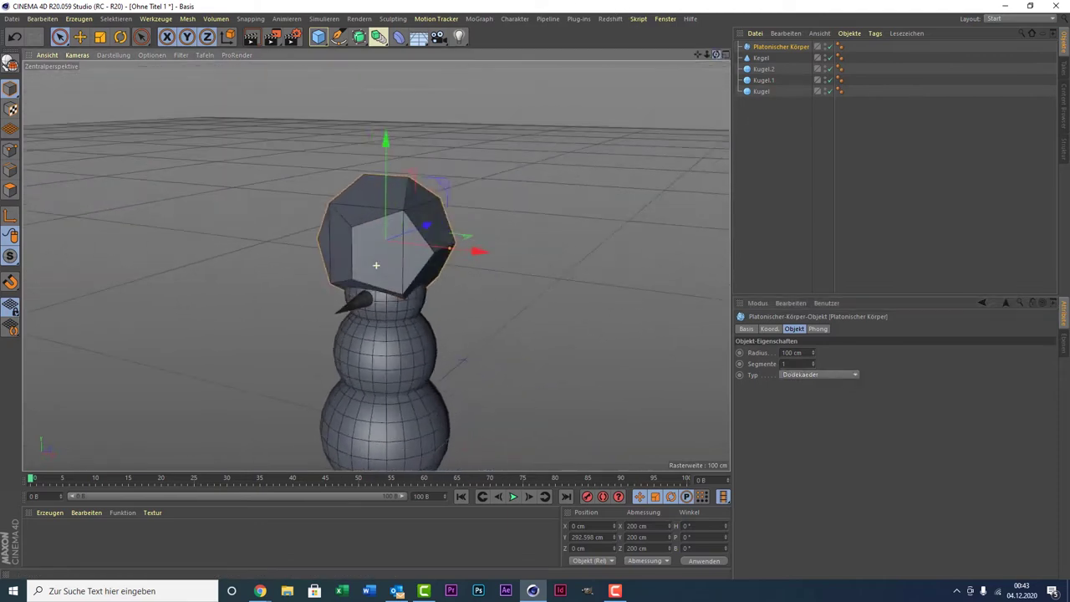
{"action": "key", "text": "t"}
{"action": "left_click_drag", "start_coordinate": [178, 163], "coordinate": [108, 401]}
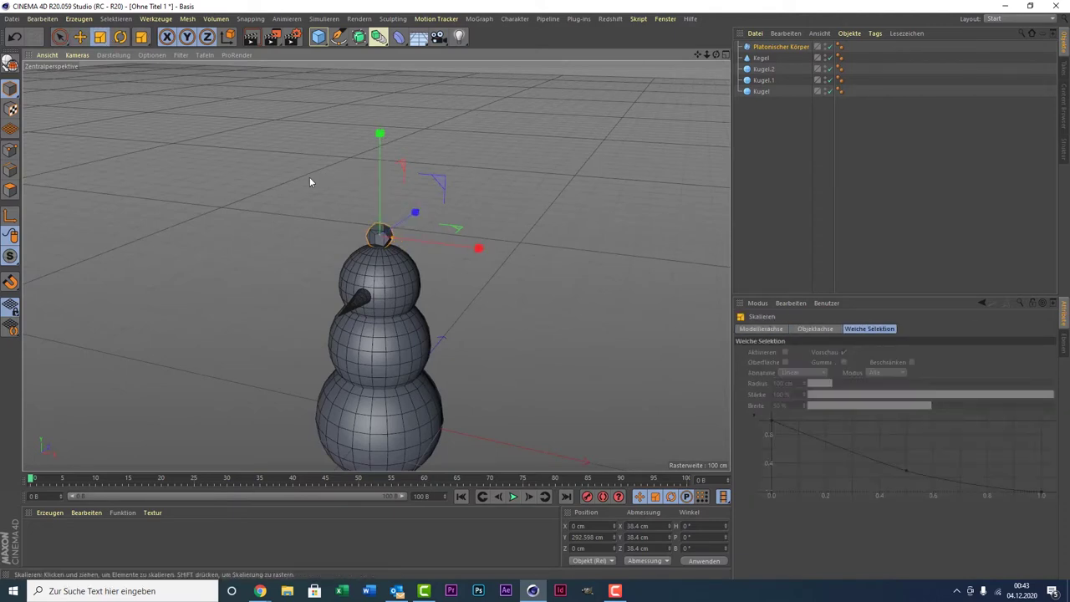
{"action": "left_click_drag", "start_coordinate": [303, 201], "coordinate": [266, 272]}
{"action": "key", "text": "space"}
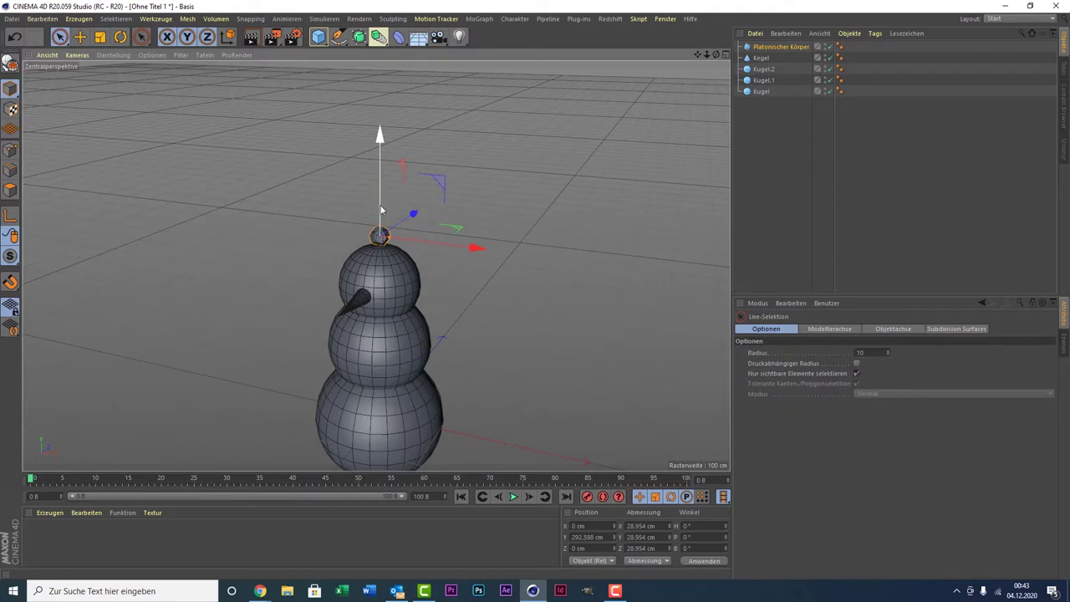
{"action": "left_click_drag", "start_coordinate": [380, 209], "coordinate": [381, 233]}
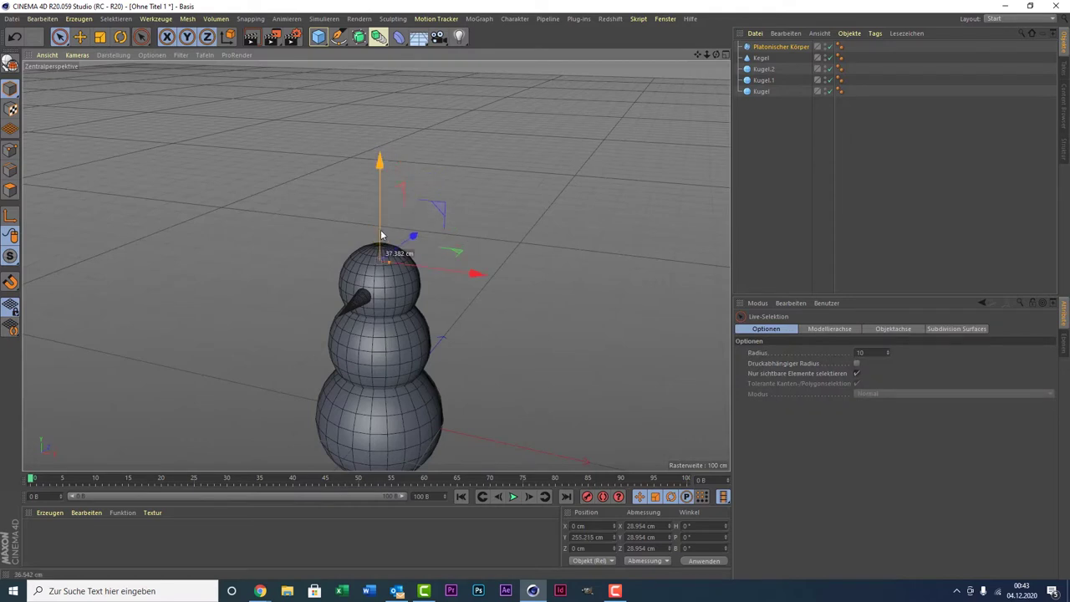
- In the Top view, position the dodecahedron at the front of the head beside the nose
{"action": "middle_click", "coordinate": [453, 208]}
{"action": "middle_click", "coordinate": [494, 206]}
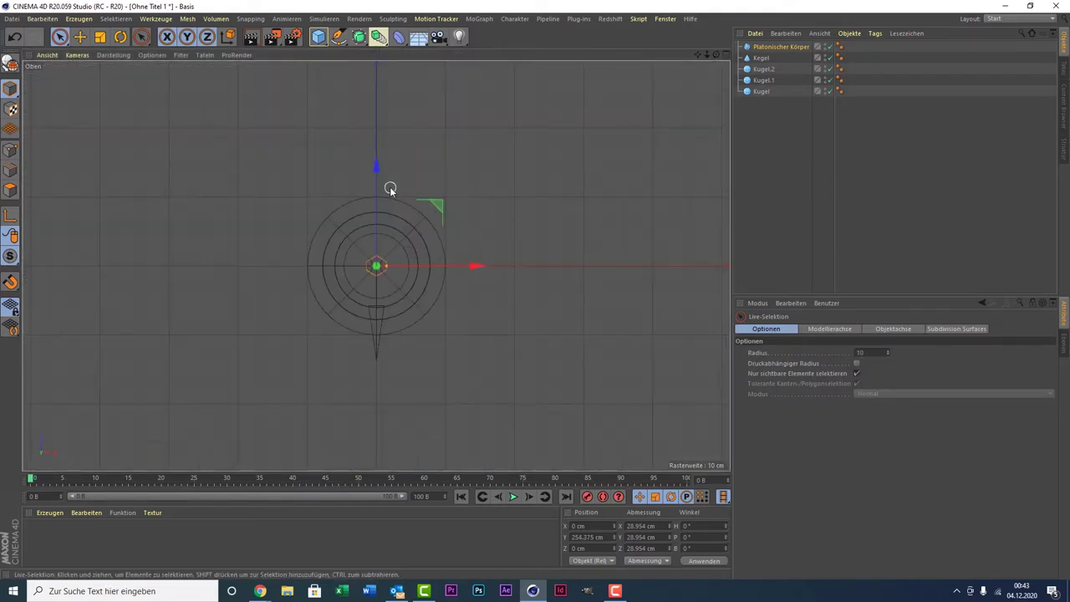
{"action": "left_click_drag", "start_coordinate": [377, 191], "coordinate": [362, 248]}
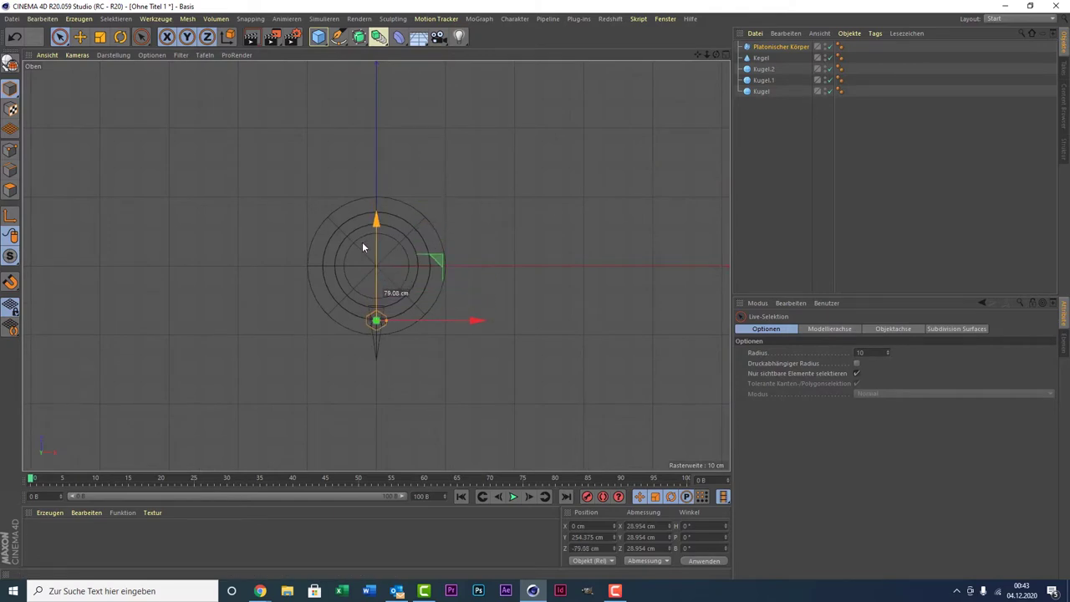
{"action": "scroll", "coordinate": [308, 317], "scroll_direction": "up", "scroll_amount": 5}
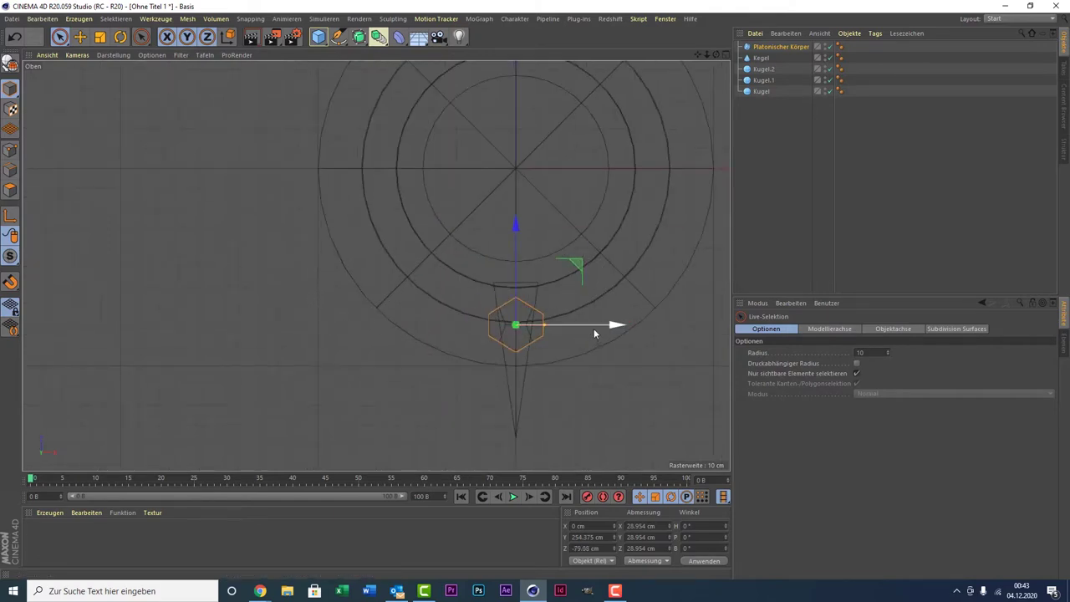
{"action": "left_click_drag", "start_coordinate": [594, 333], "coordinate": [541, 331]}
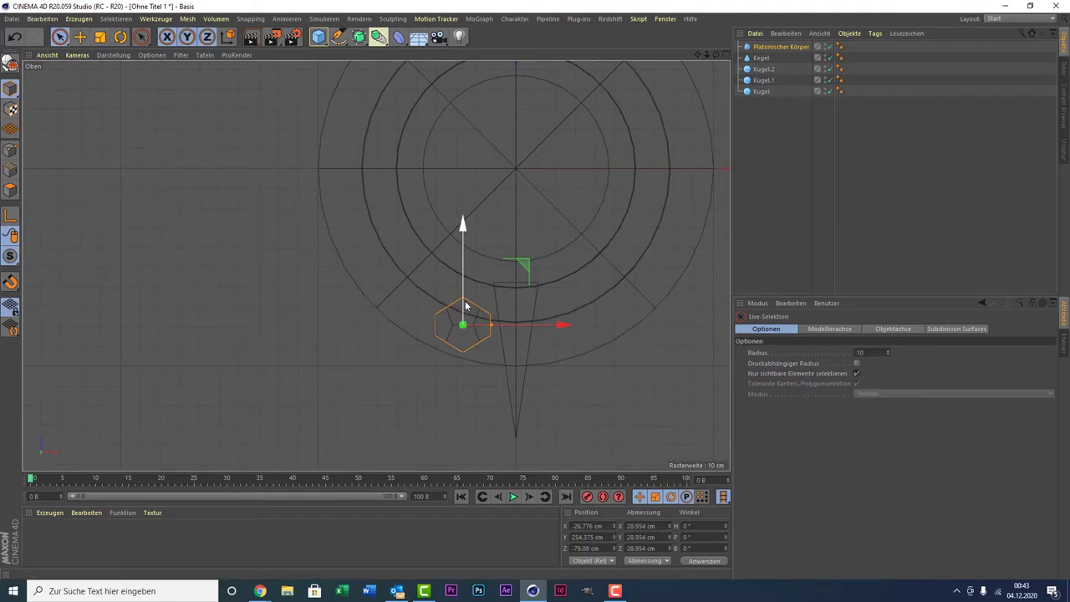
{"action": "left_click_drag", "start_coordinate": [466, 306], "coordinate": [476, 276]}
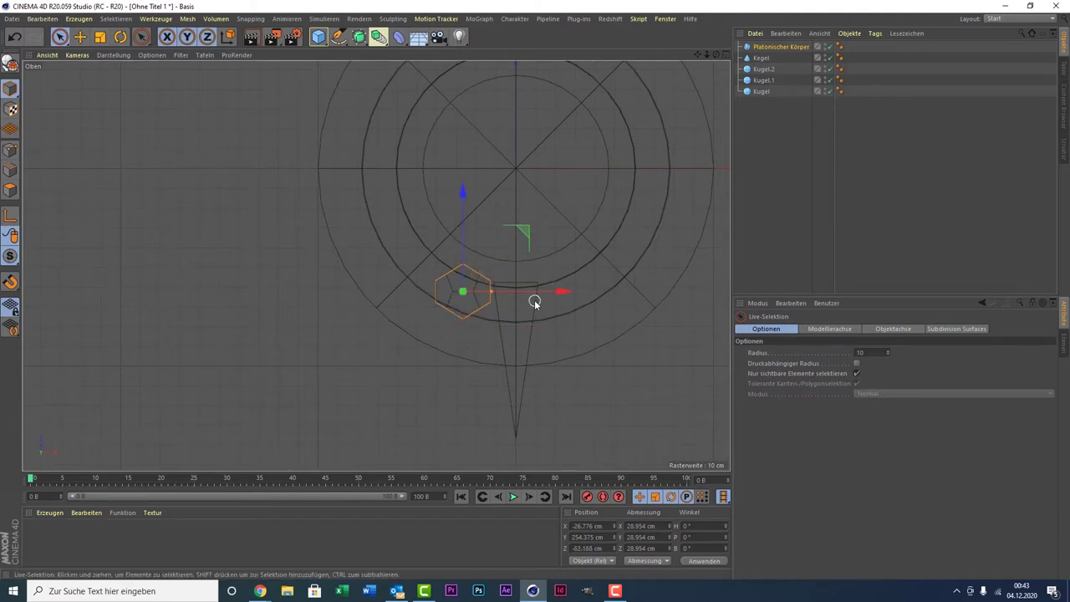
{"action": "left_click_drag", "start_coordinate": [534, 300], "coordinate": [515, 294]}
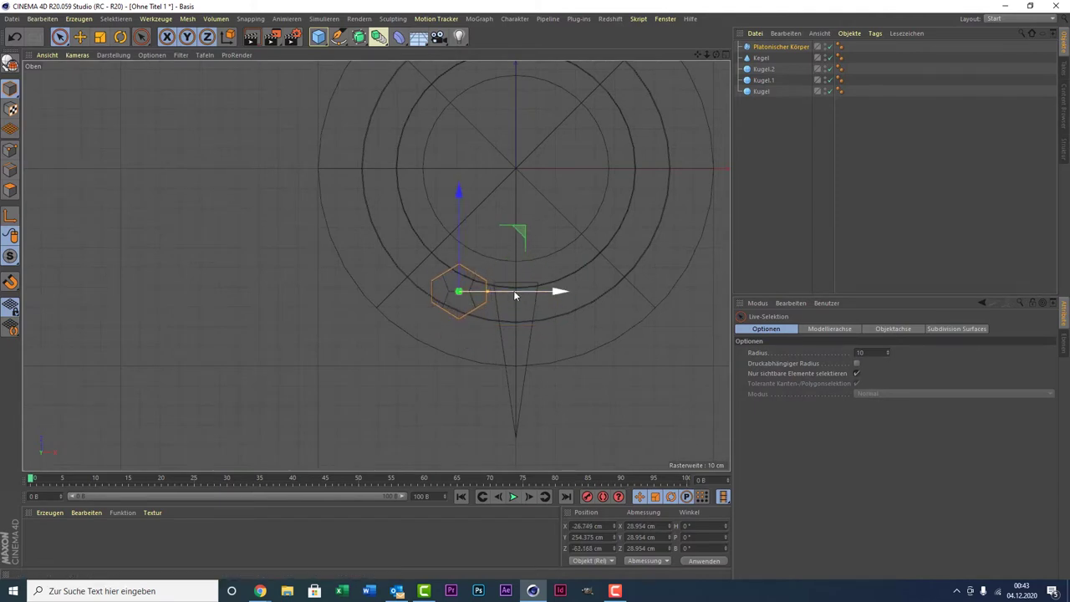
{"action": "left_click_drag", "start_coordinate": [458, 192], "coordinate": [458, 195]}
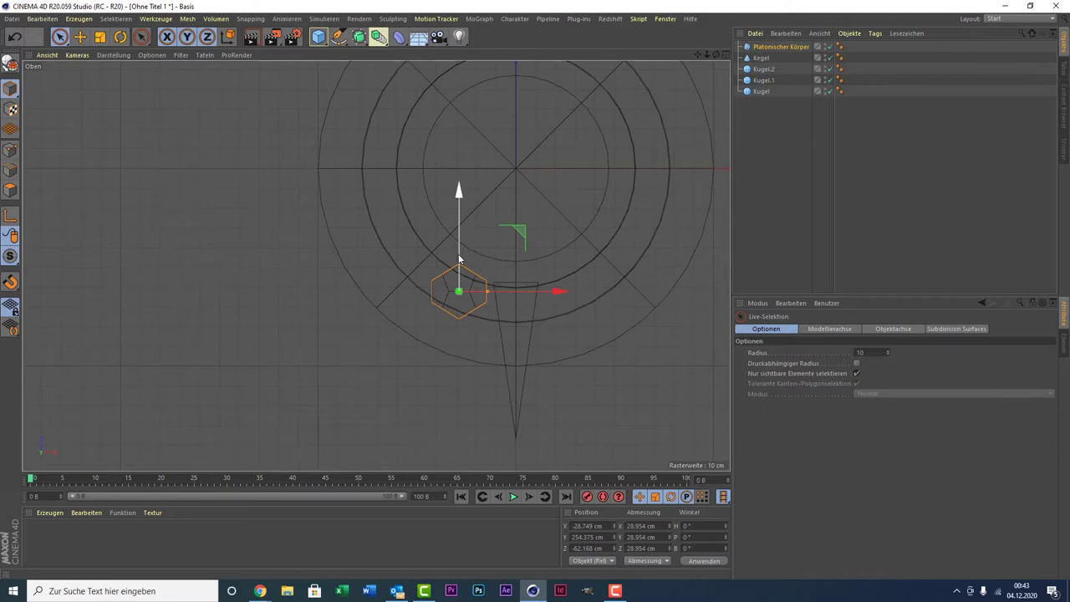
{"action": "middle_click", "coordinate": [393, 241]}
{"action": "middle_click", "coordinate": [325, 192]}
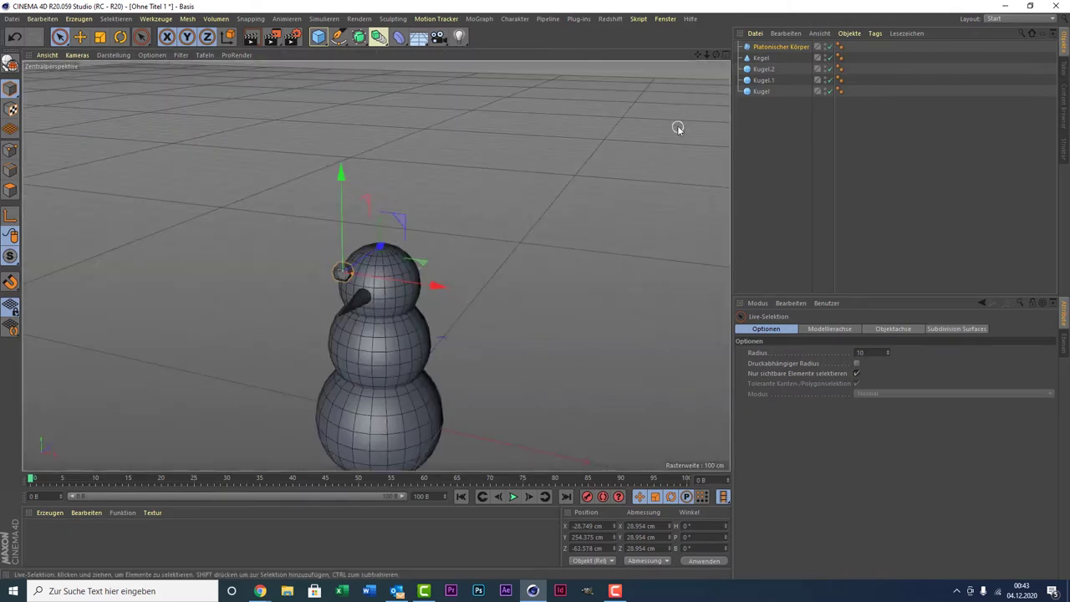
- Shrink the eye to about half size, 15.635 cm, and seat it against the head surface
{"action": "scroll", "coordinate": [366, 322], "scroll_direction": "up", "scroll_amount": 2}
{"action": "scroll", "coordinate": [369, 322], "scroll_direction": "up", "scroll_amount": 1}
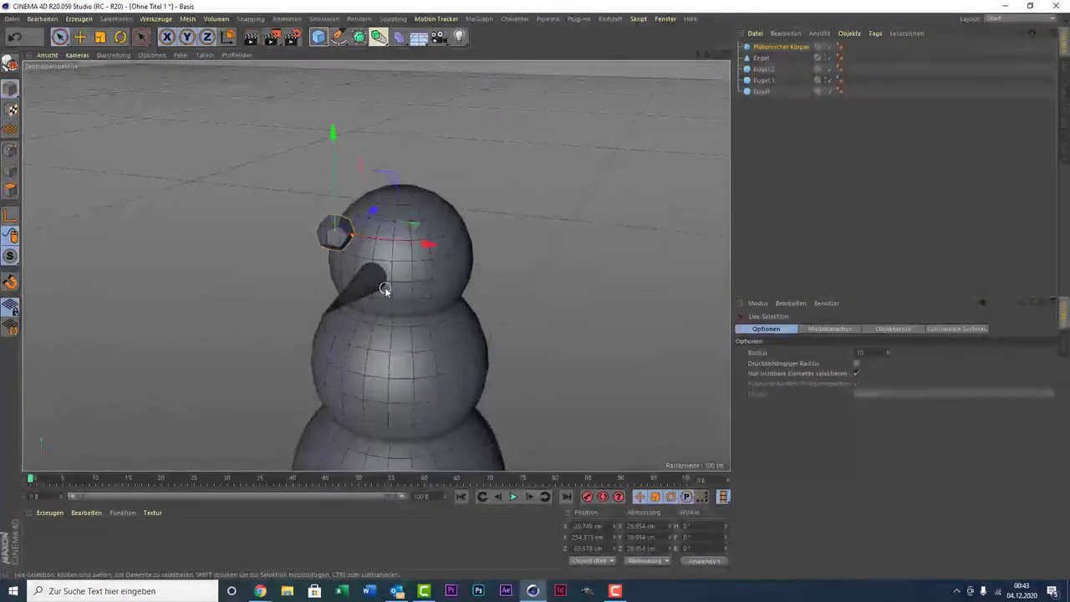
{"action": "scroll", "coordinate": [388, 286], "scroll_direction": "up", "scroll_amount": 2}
{"action": "left_click_drag", "start_coordinate": [499, 203], "coordinate": [585, 163], "text": "alt"}
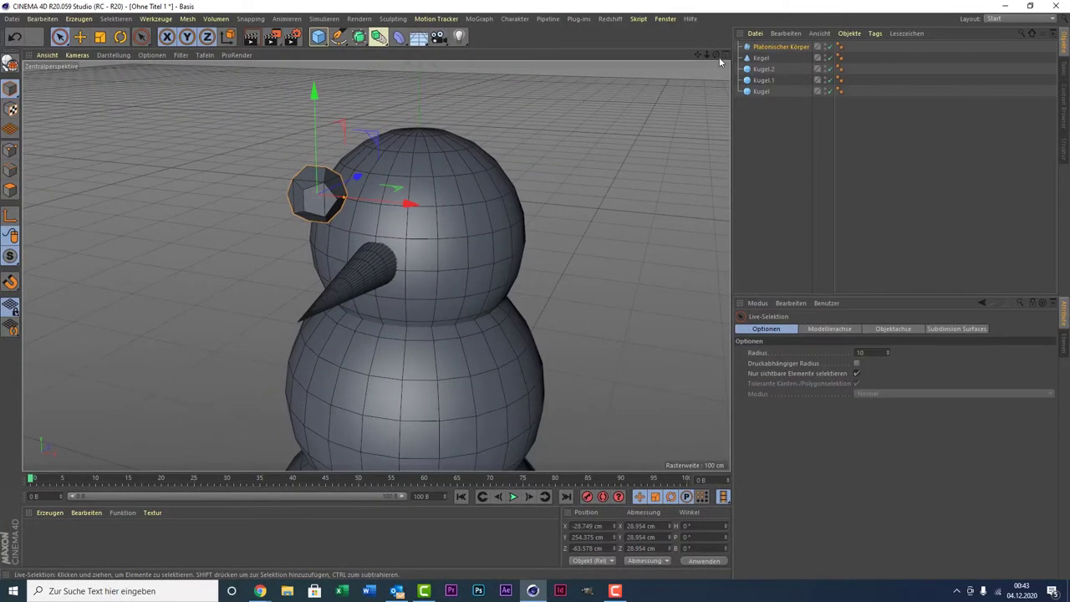
{"action": "left_click_drag", "start_coordinate": [716, 55], "coordinate": [652, 125]}
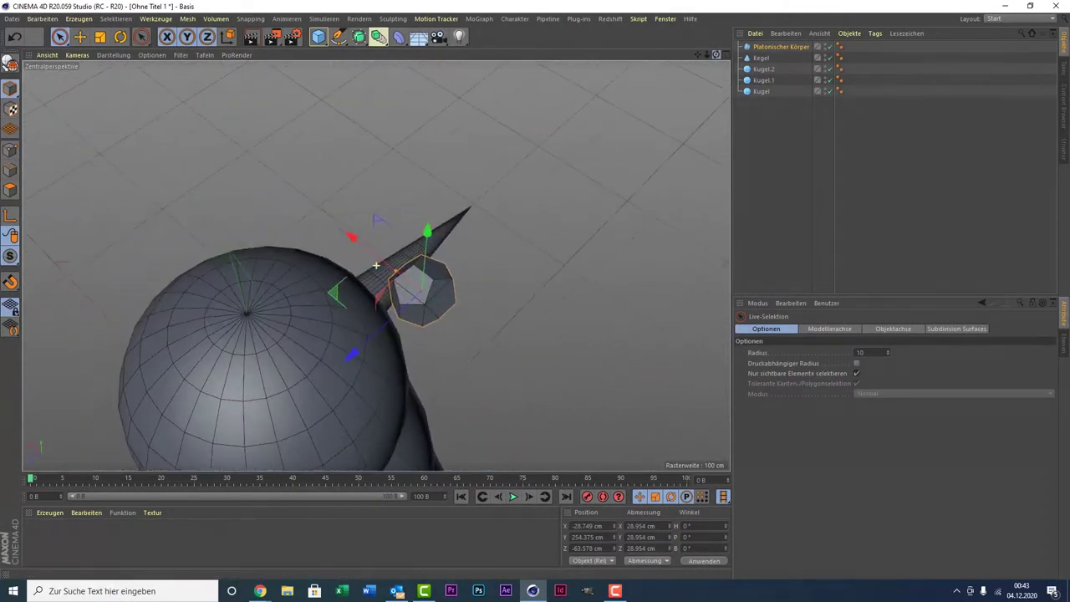
{"action": "left_click_drag", "start_coordinate": [716, 55], "coordinate": [693, 117]}
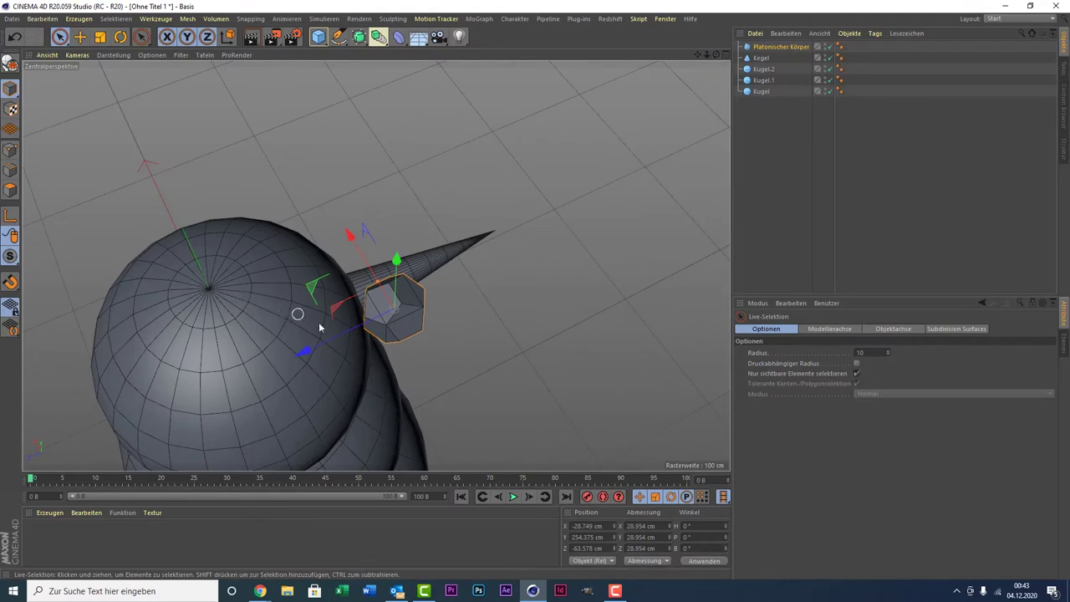
{"action": "key", "text": "t"}
{"action": "left_click_drag", "start_coordinate": [280, 195], "coordinate": [223, 395]}
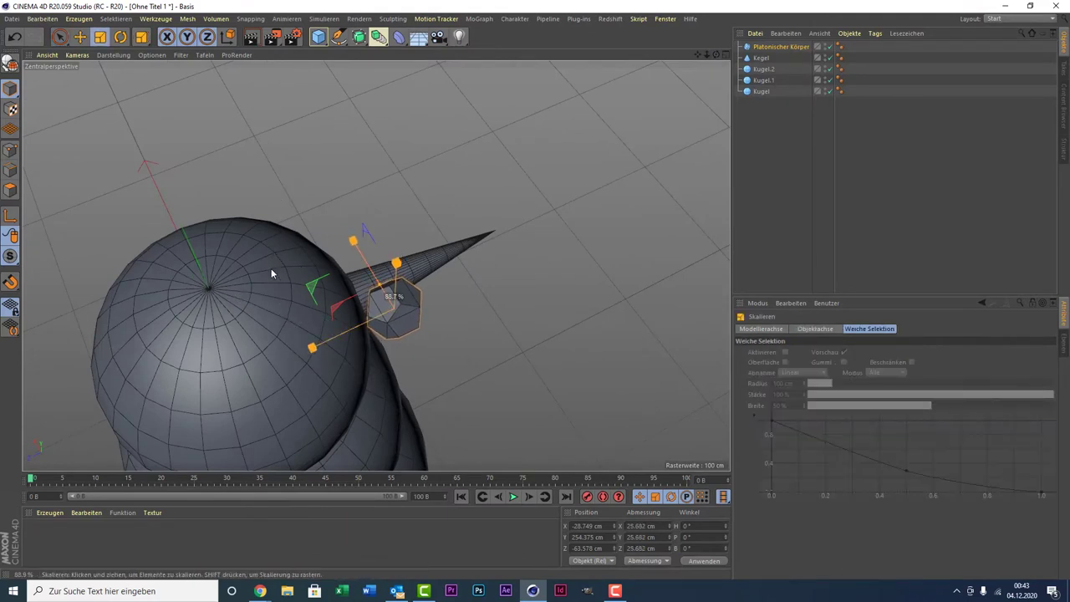
{"action": "key", "text": "space"}
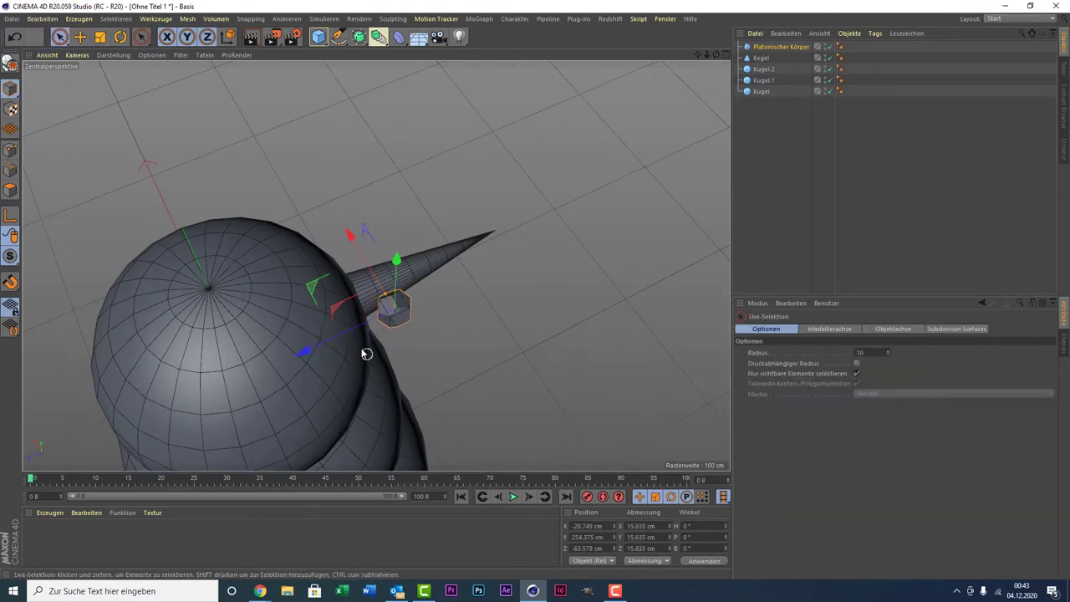
{"action": "left_click_drag", "start_coordinate": [350, 338], "coordinate": [282, 366]}
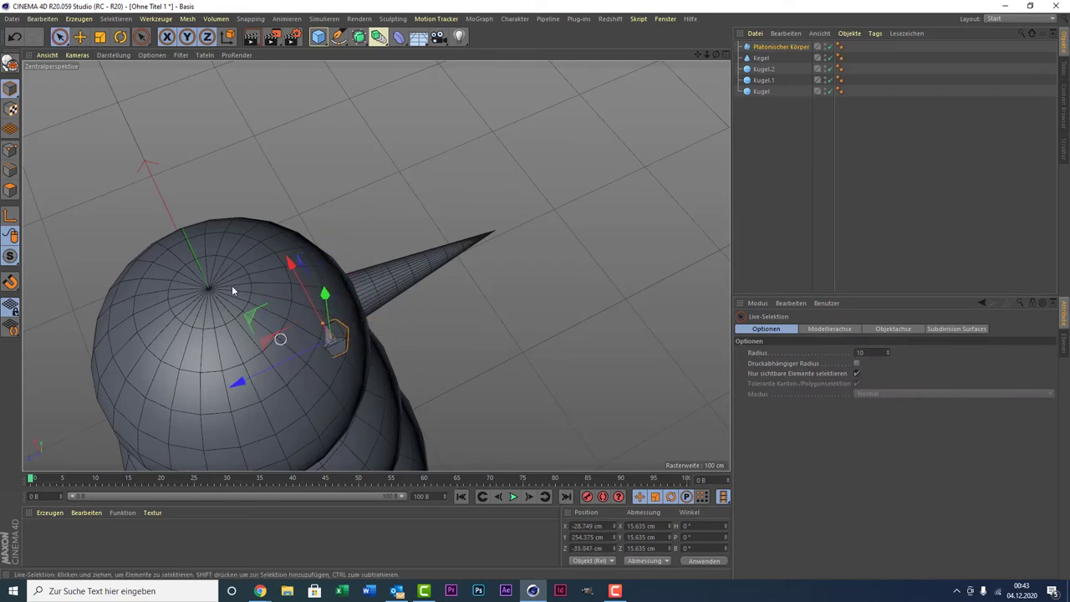
{"action": "middle_click", "coordinate": [204, 255]}
{"action": "middle_click", "coordinate": [255, 206]}
{"action": "middle_click", "coordinate": [179, 210]}
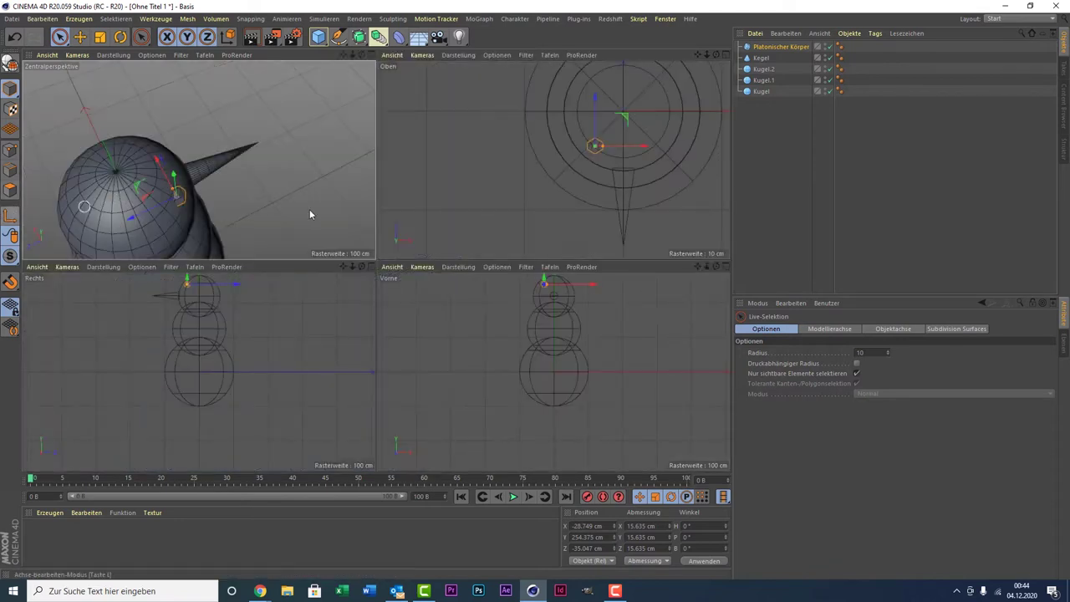
- In the Top view, duplicate the eye as Platonischer Körper.1 and move it to the right
{"action": "middle_click", "coordinate": [533, 122]}
{"action": "scroll", "coordinate": [491, 314], "scroll_direction": "up", "scroll_amount": 2}
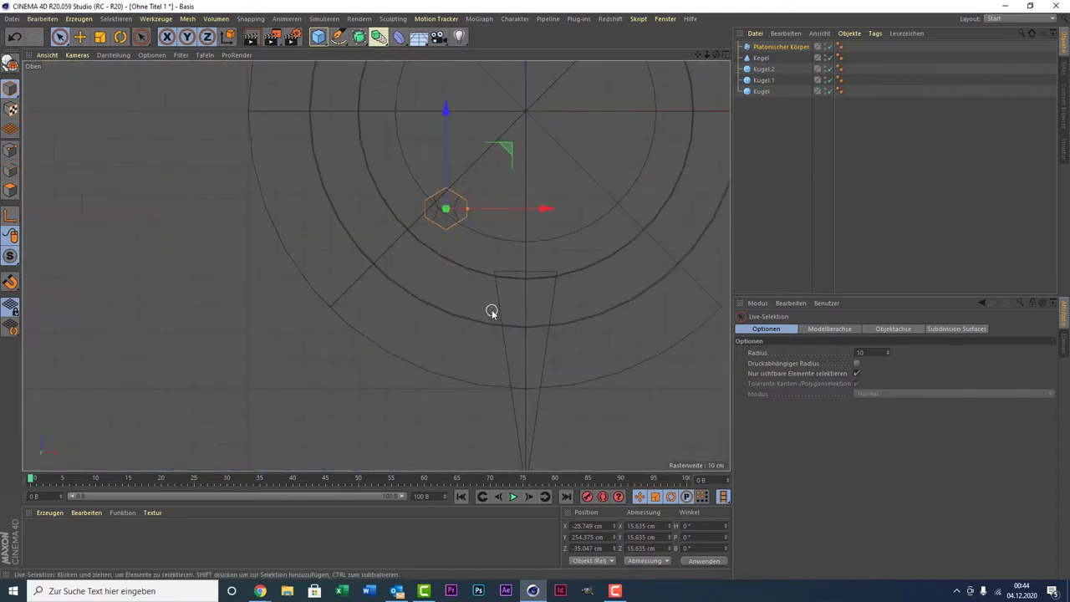
{"action": "scroll", "coordinate": [491, 312], "scroll_direction": "up", "scroll_amount": 2}
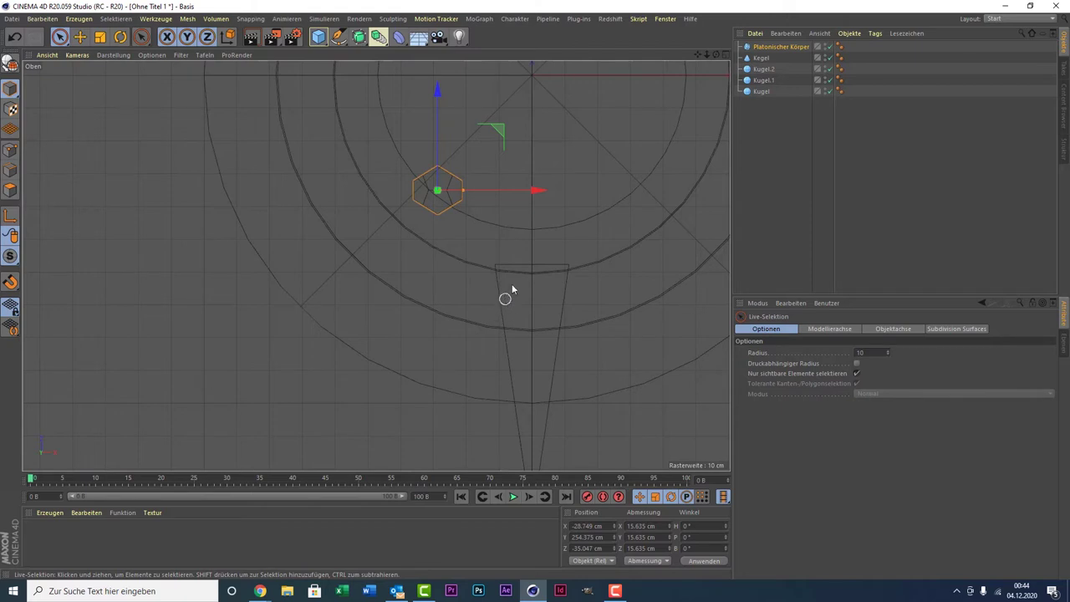
{"action": "key", "text": "ctrl+c"}
{"action": "key", "text": "ctrl+v"}
{"action": "left_click_drag", "start_coordinate": [504, 195], "coordinate": [700, 216]}
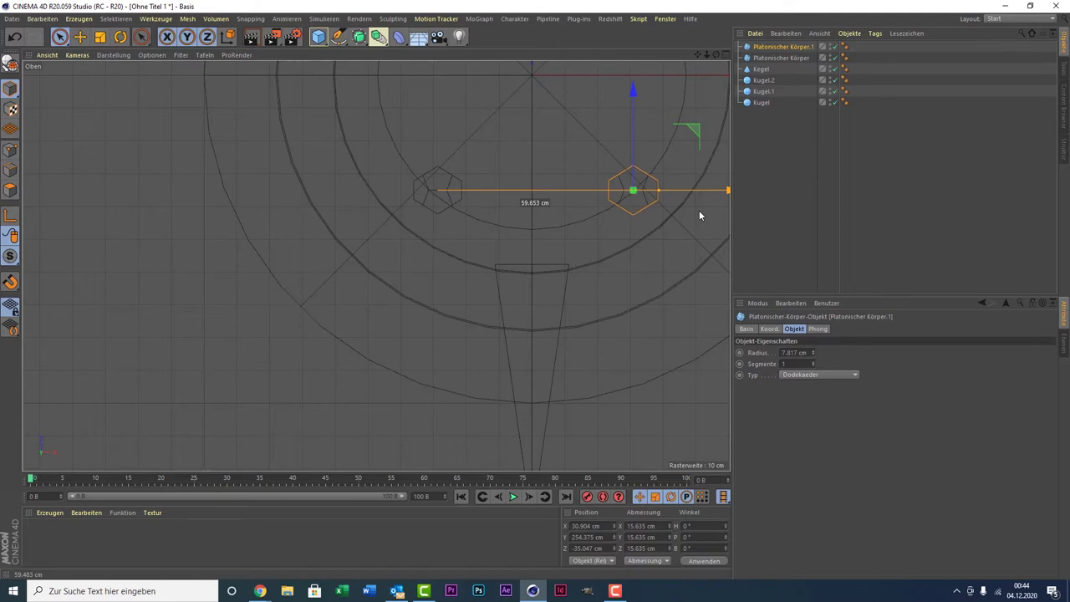
- In a front perspective view, select both eyes and scale them up together
{"action": "middle_click", "coordinate": [436, 211]}
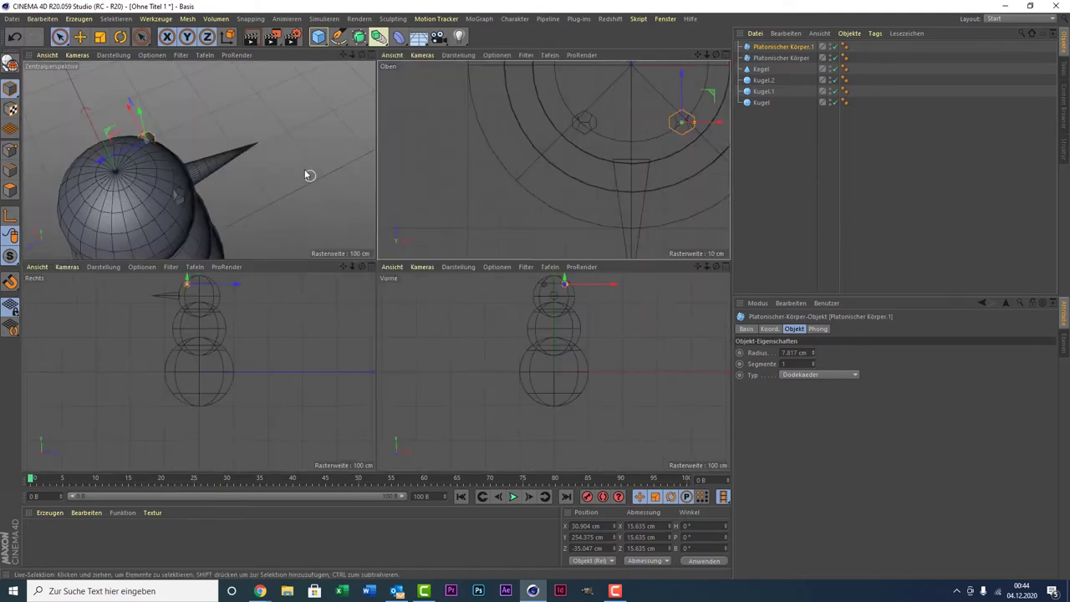
{"action": "middle_click", "coordinate": [308, 175]}
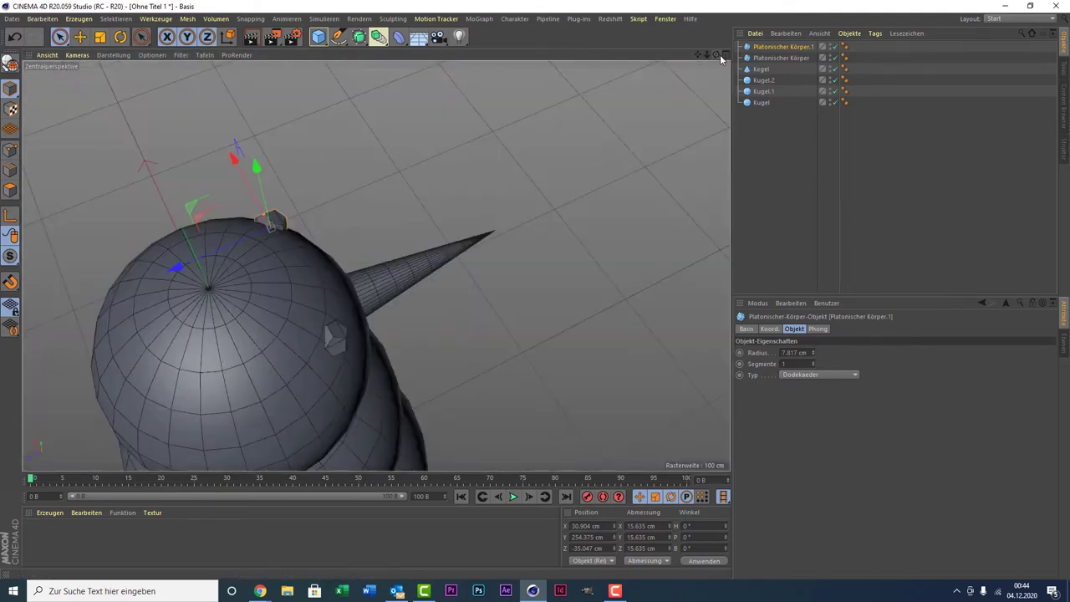
{"action": "left_click_drag", "start_coordinate": [721, 58], "coordinate": [813, 65]}
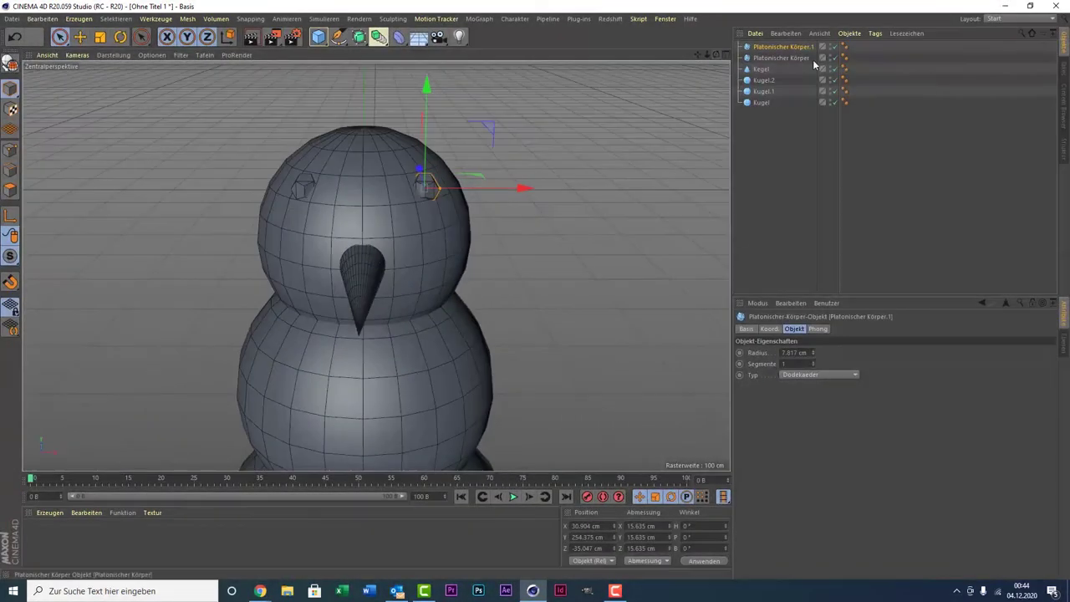
{"action": "left_click", "coordinate": [783, 59], "text": "ctrl"}
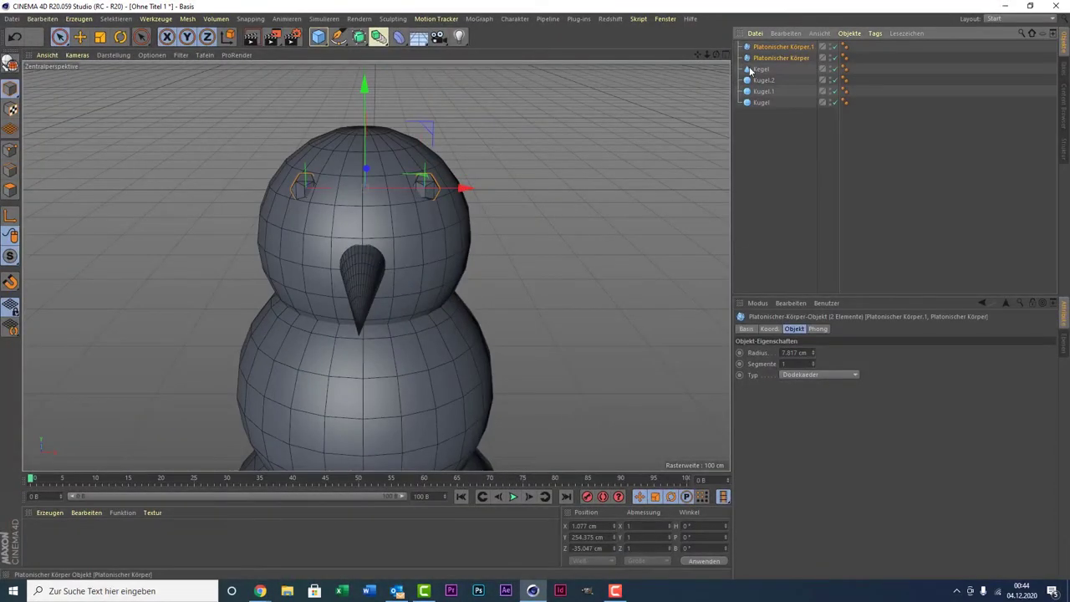
{"action": "left_click", "coordinate": [99, 39]}
{"action": "mouse_move", "coordinate": [112, 199]}
{"action": "left_mouse_down"}
{"action": "mouse_move", "coordinate": [312, 142]}
{"action": "mouse_move", "coordinate": [517, 105]}
{"action": "mouse_move", "coordinate": [398, 113]}
{"action": "left_mouse_up"}
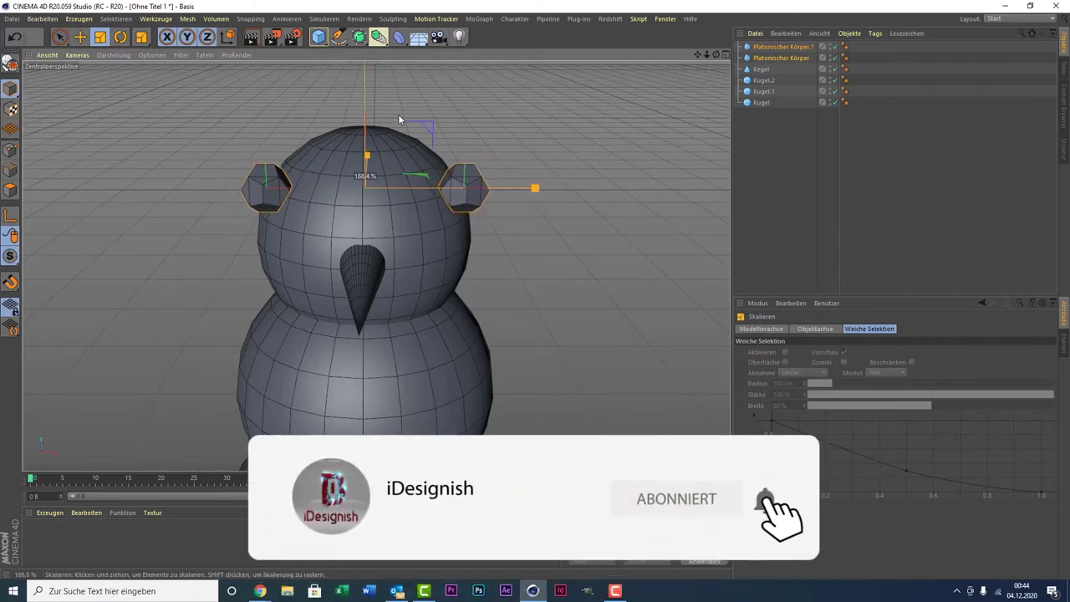
- Delete the left eye, then undo the deletion and the earlier eye enlargement
{"action": "left_click", "coordinate": [782, 58]}
{"action": "key", "text": "Delete"}
{"action": "left_click", "coordinate": [469, 187]}
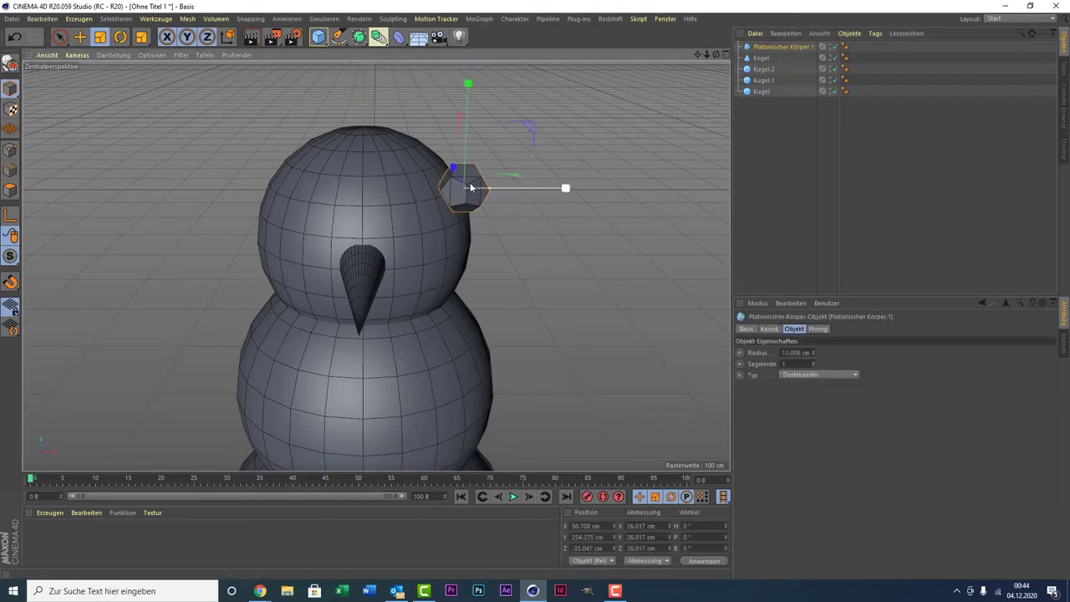
{"action": "key", "text": "ctrl+z"}
{"action": "key", "text": "ctrl+z"}
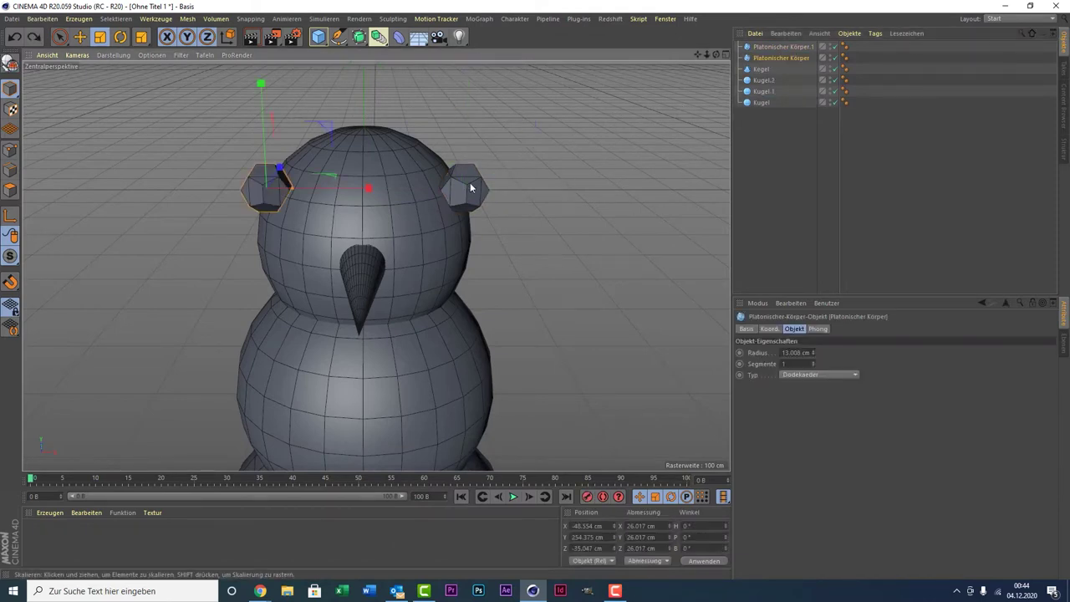
{"action": "key", "text": "ctrl+z"}
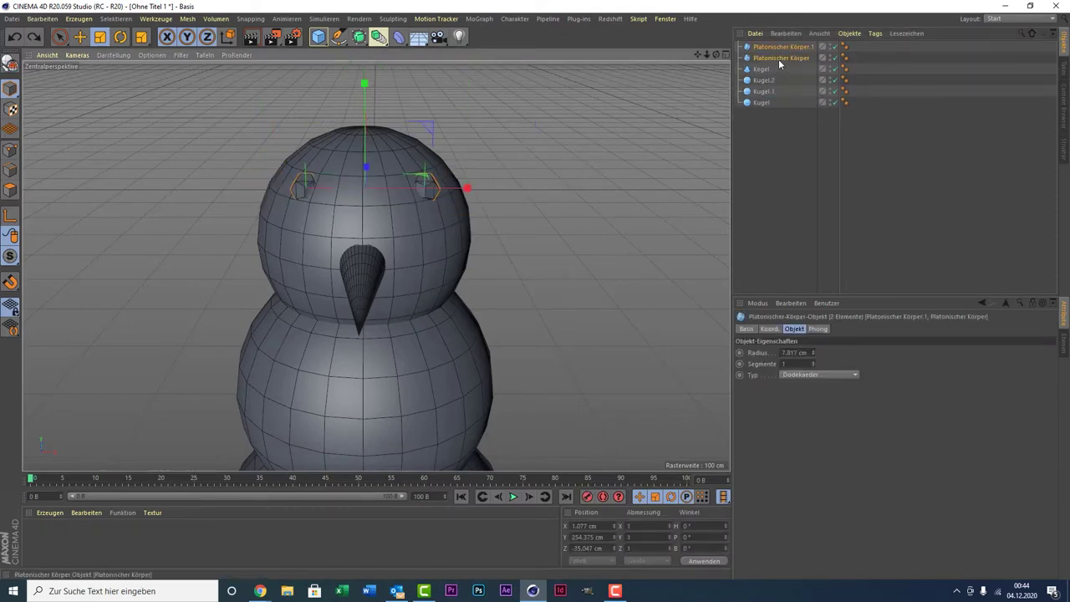
- Delete the left eye, resize Platonischer Körper.1 to 20.64 cm, and move it lower to Z -46.51 cm
{"action": "left_click", "coordinate": [777, 59]}
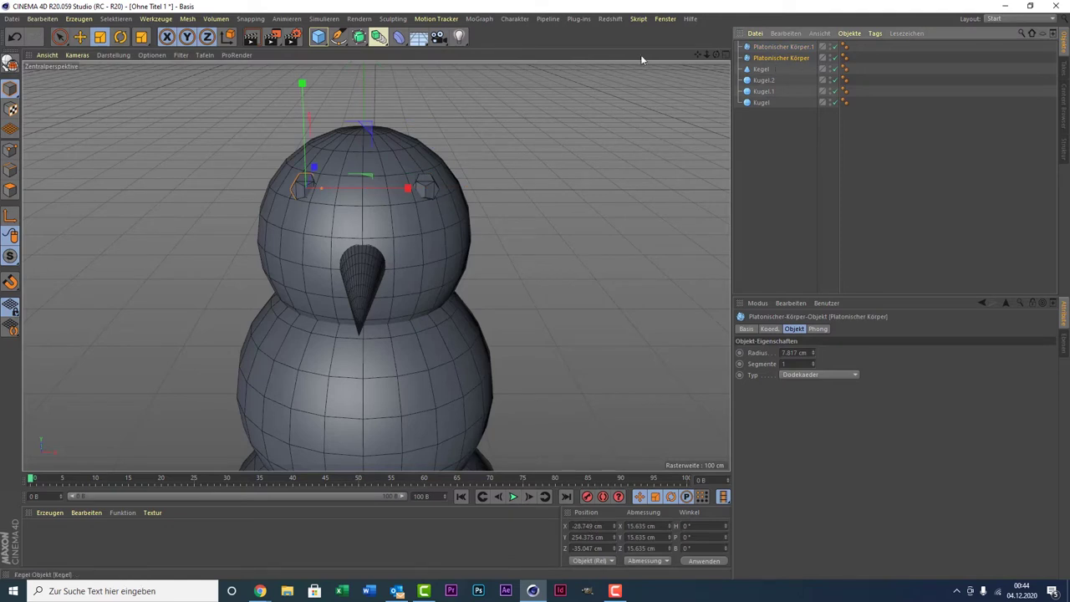
{"action": "key", "text": "Delete"}
{"action": "left_click", "coordinate": [788, 47]}
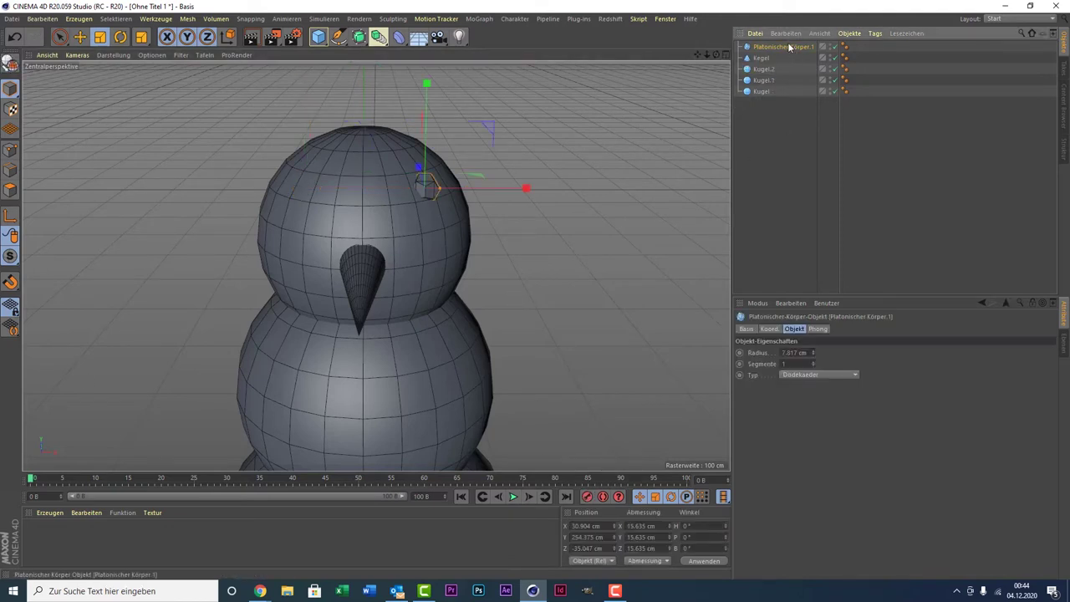
{"action": "key", "text": "t"}
{"action": "mouse_move", "coordinate": [234, 194]}
{"action": "left_mouse_down"}
{"action": "mouse_move", "coordinate": [221, 195]}
{"action": "mouse_move", "coordinate": [328, 141]}
{"action": "left_mouse_up"}
{"action": "key", "text": "space"}
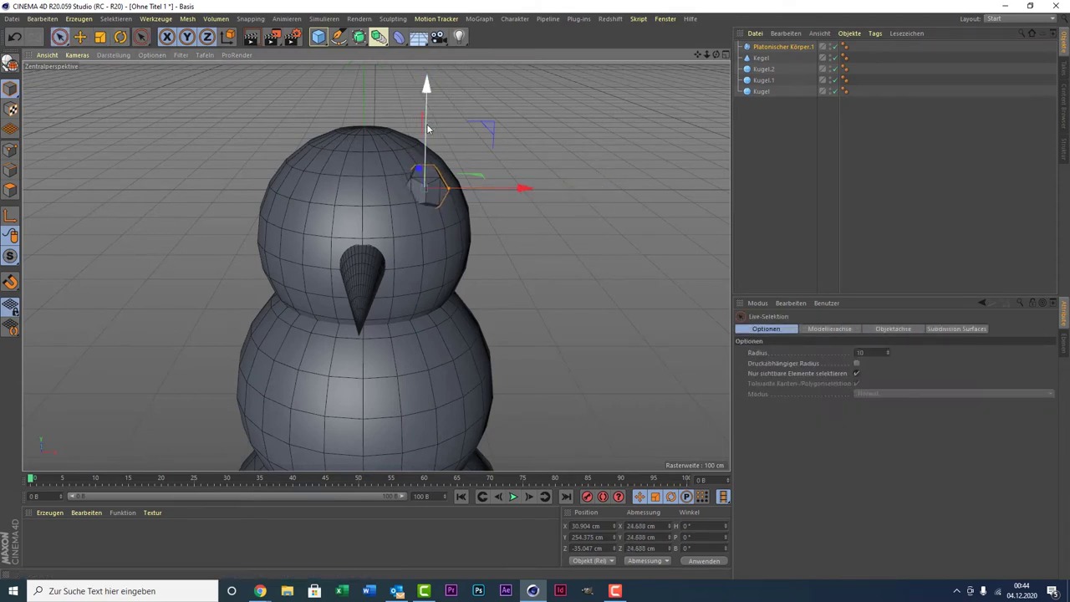
{"action": "left_click_drag", "start_coordinate": [427, 128], "coordinate": [427, 144]}
{"action": "key", "text": "space"}
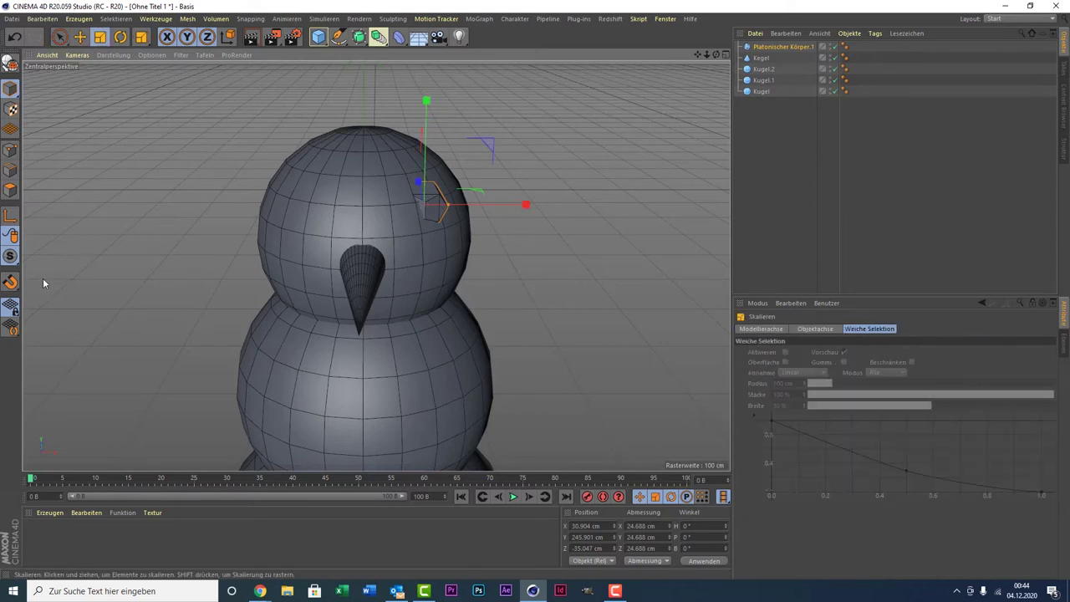
{"action": "key", "text": "space"}
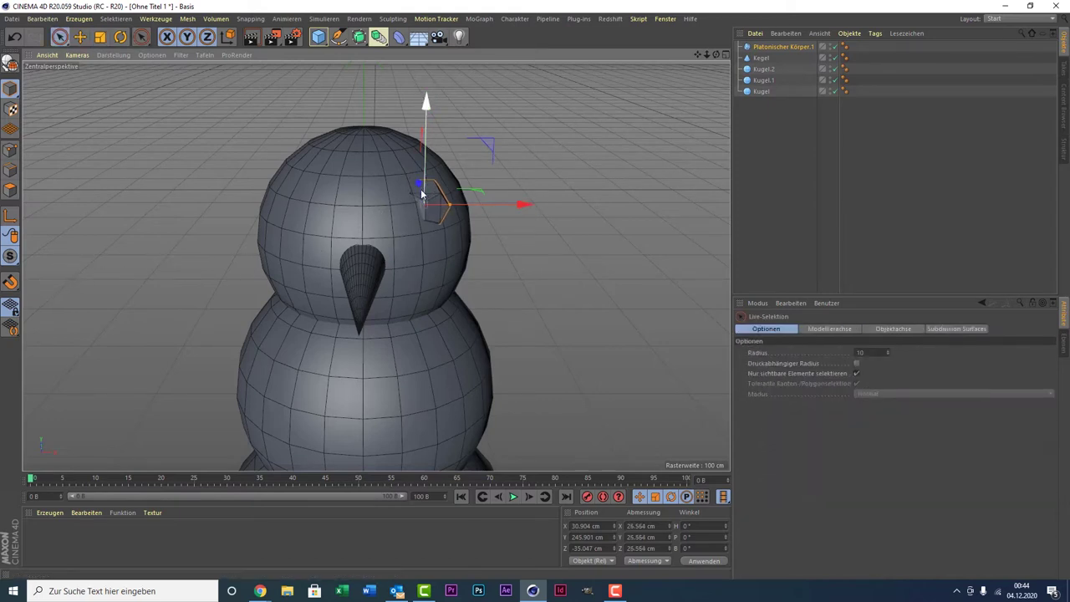
{"action": "left_click_drag", "start_coordinate": [420, 185], "coordinate": [418, 199]}
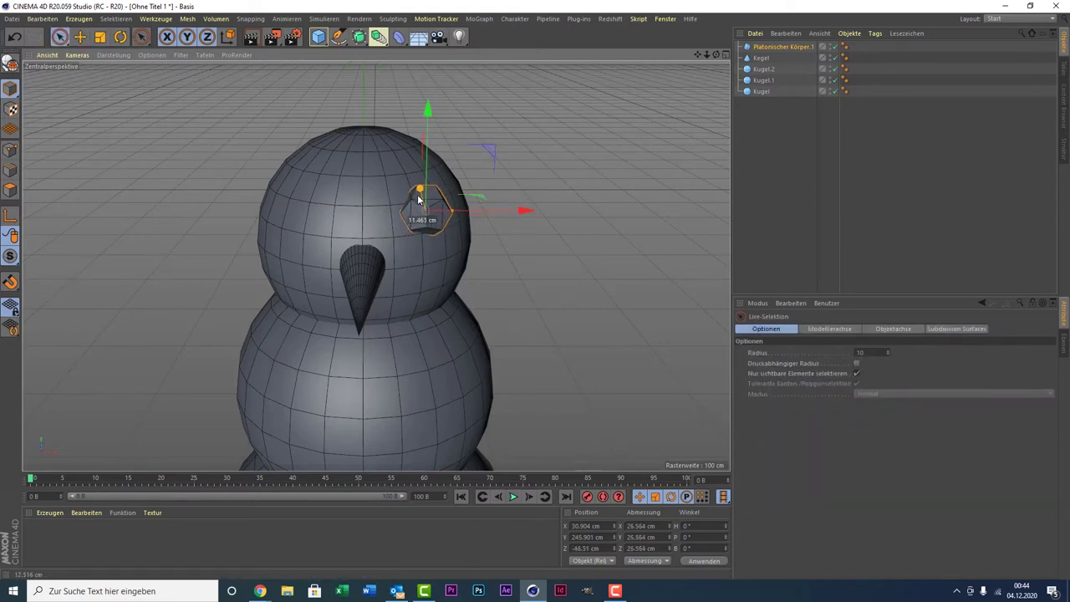
- Raise the cone nose slightly on the head
{"action": "scroll", "coordinate": [244, 196], "scroll_direction": "down", "scroll_amount": 2}
{"action": "scroll", "coordinate": [244, 196], "scroll_direction": "down", "scroll_amount": 2}
{"action": "key", "text": "t"}
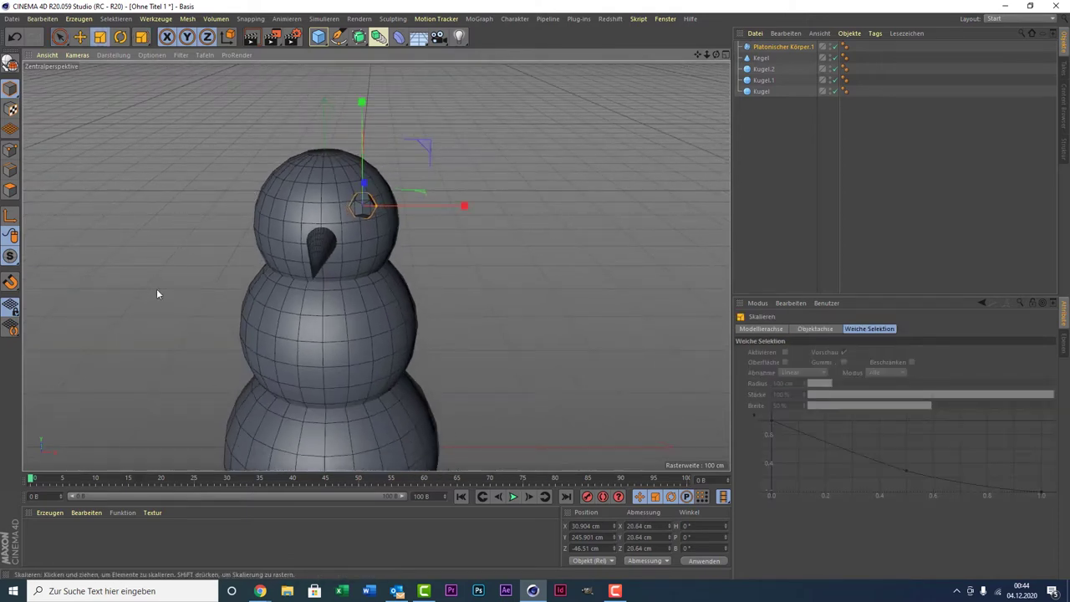
{"action": "key", "text": "space"}
{"action": "scroll", "coordinate": [246, 215], "scroll_direction": "up", "scroll_amount": 2}
{"action": "left_click", "coordinate": [347, 257]}
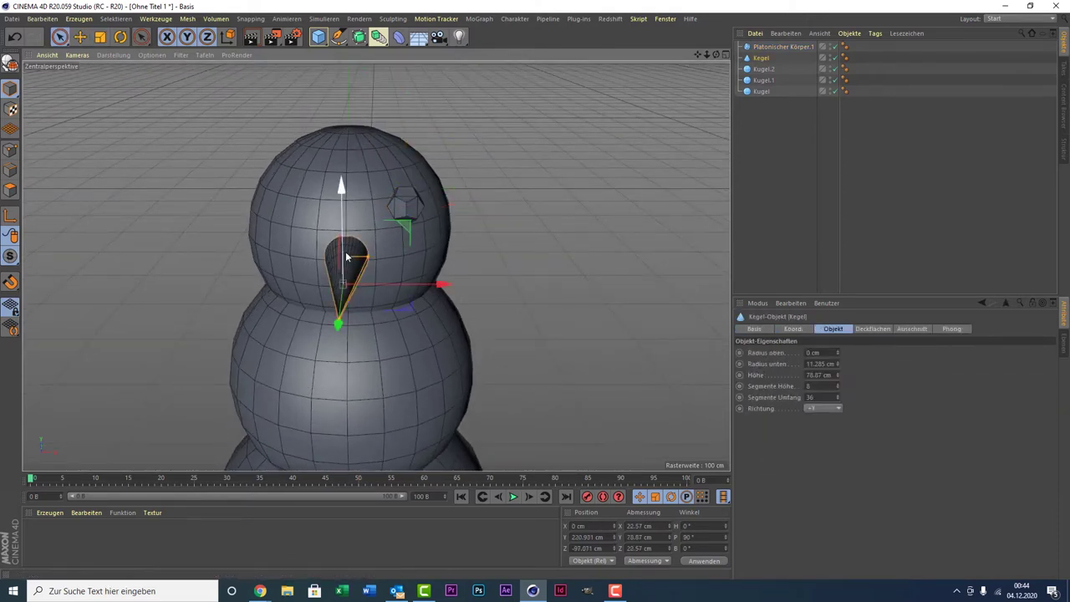
{"action": "left_click_drag", "start_coordinate": [345, 248], "coordinate": [346, 228]}
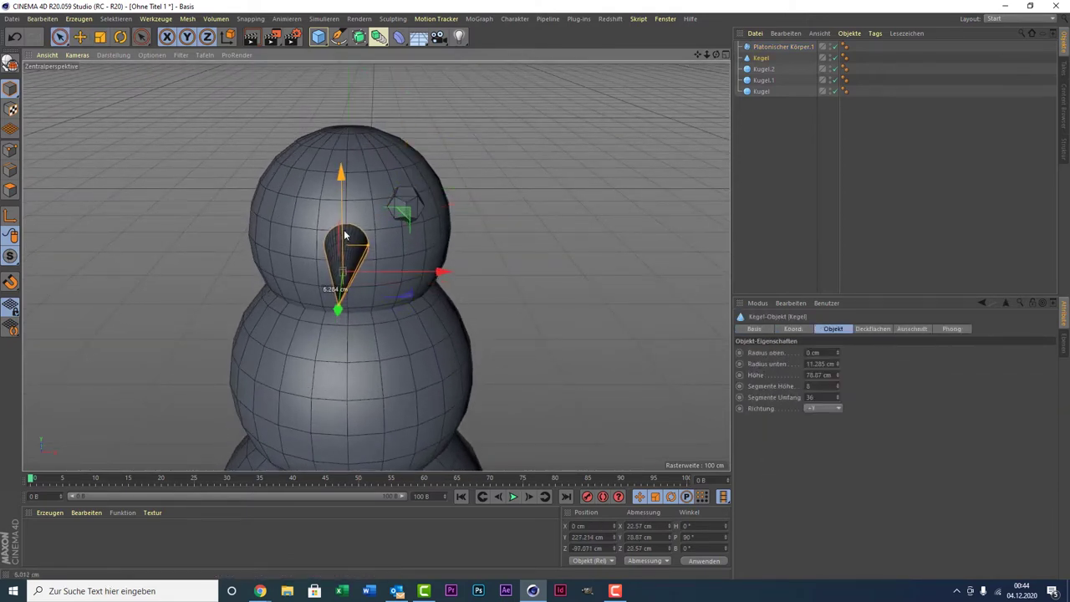
- Reselect the remaining eye, Platonischer Körper.1
{"action": "left_click", "coordinate": [414, 193]}
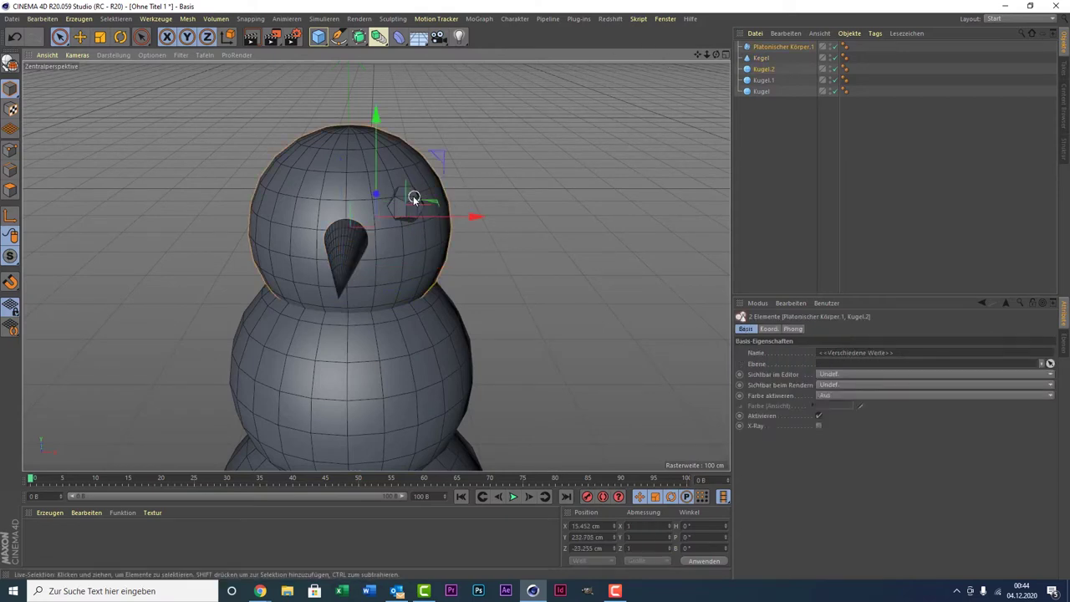
{"action": "scroll", "coordinate": [412, 197], "scroll_direction": "down", "scroll_amount": 2}
{"action": "left_click", "coordinate": [640, 184]}
{"action": "scroll", "coordinate": [546, 185], "scroll_direction": "down", "scroll_amount": 1}
{"action": "scroll", "coordinate": [545, 186], "scroll_direction": "up", "scroll_amount": 2}
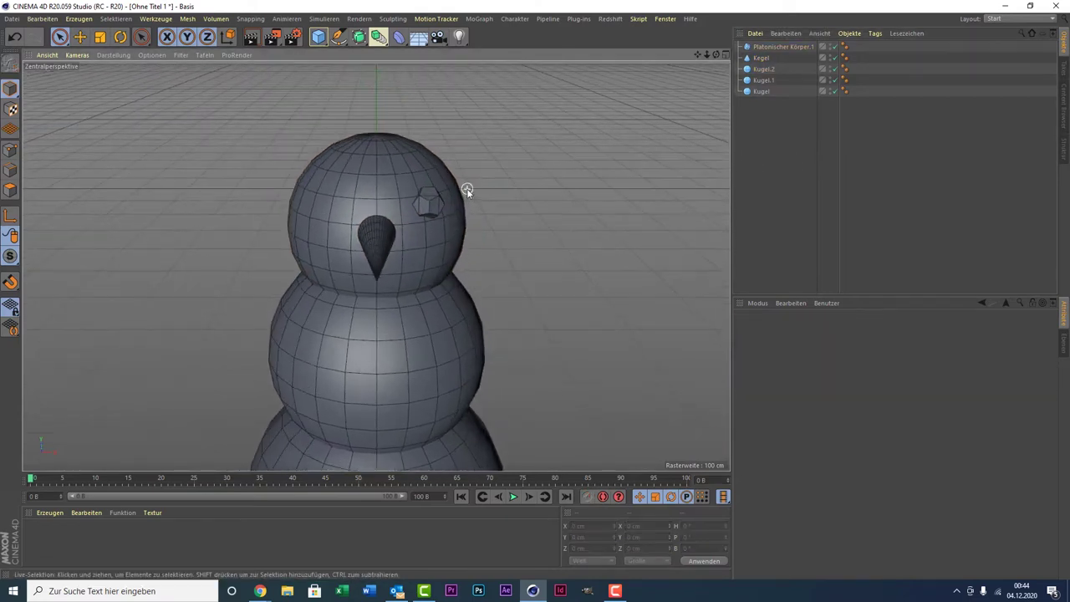
{"action": "left_click", "coordinate": [429, 202]}
- In the Top view, copy the eye and move the duplicate to X -30.279 cm, the head's left side
{"action": "middle_click", "coordinate": [297, 196]}
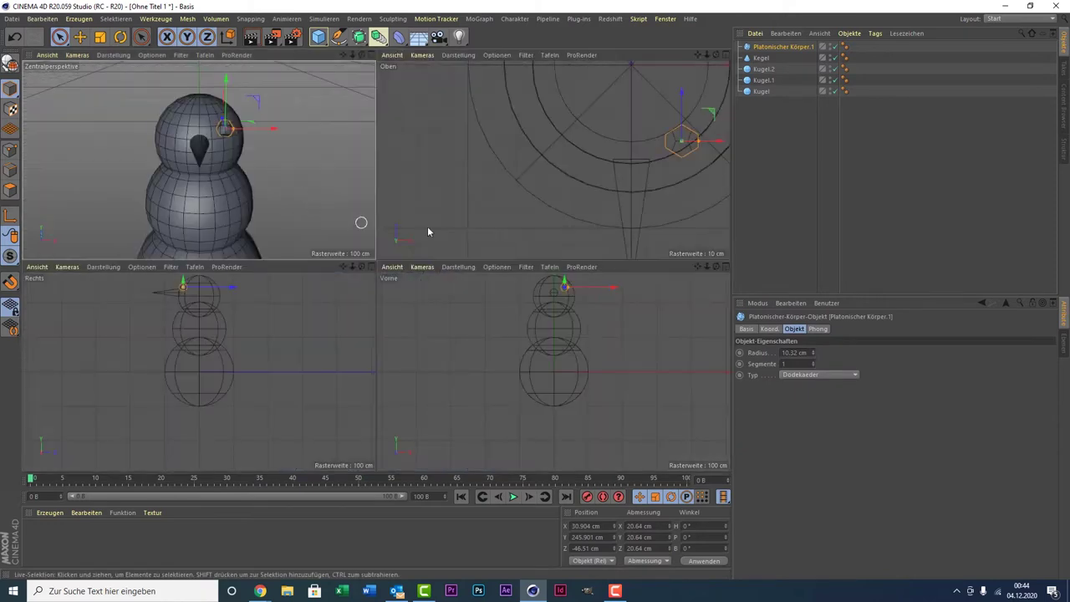
{"action": "middle_click", "coordinate": [542, 193]}
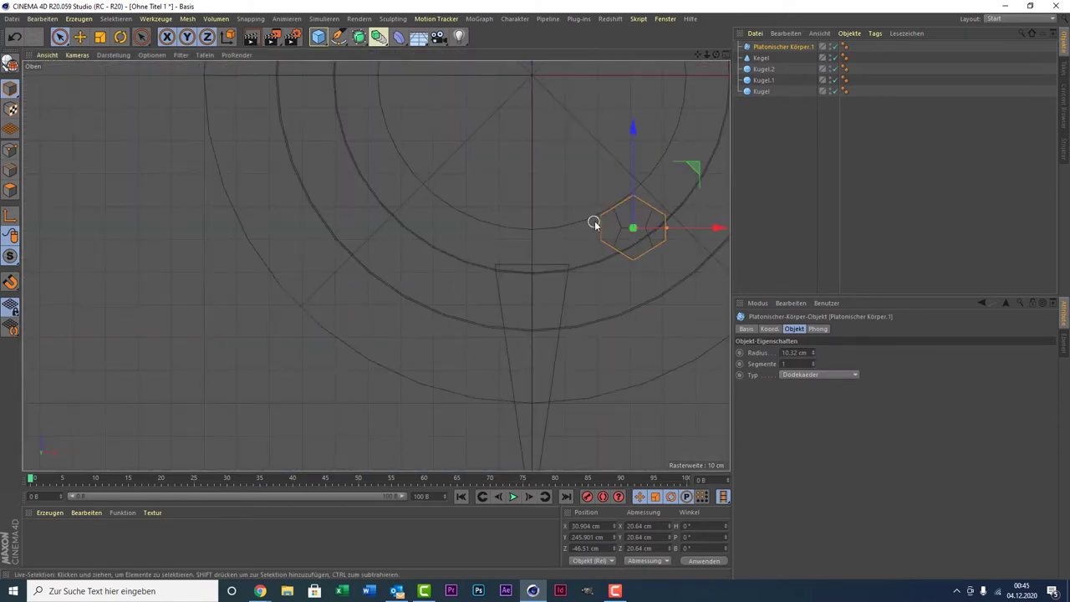
{"action": "key", "text": "ctrl+c"}
{"action": "key", "text": "ctrl+v"}
{"action": "left_click_drag", "start_coordinate": [705, 228], "coordinate": [502, 244]}
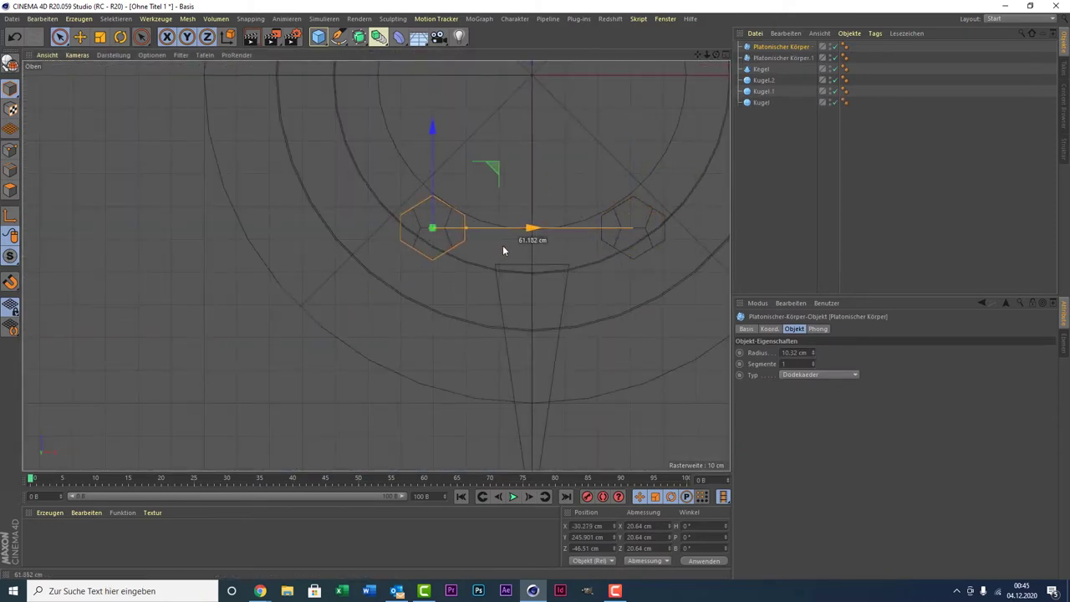
{"action": "middle_click", "coordinate": [332, 242]}
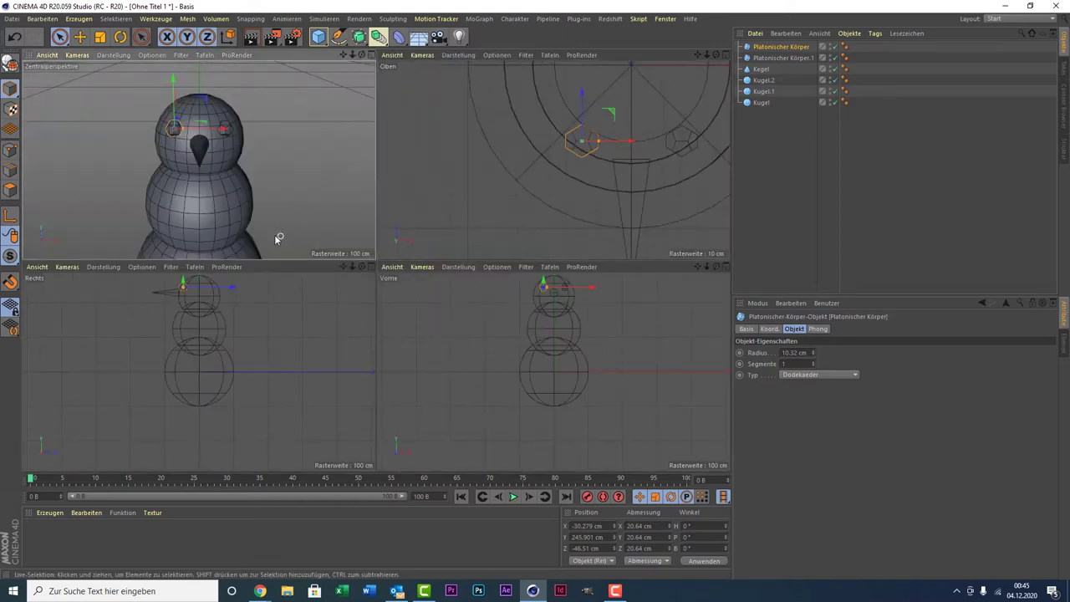
{"action": "middle_click", "coordinate": [279, 234]}
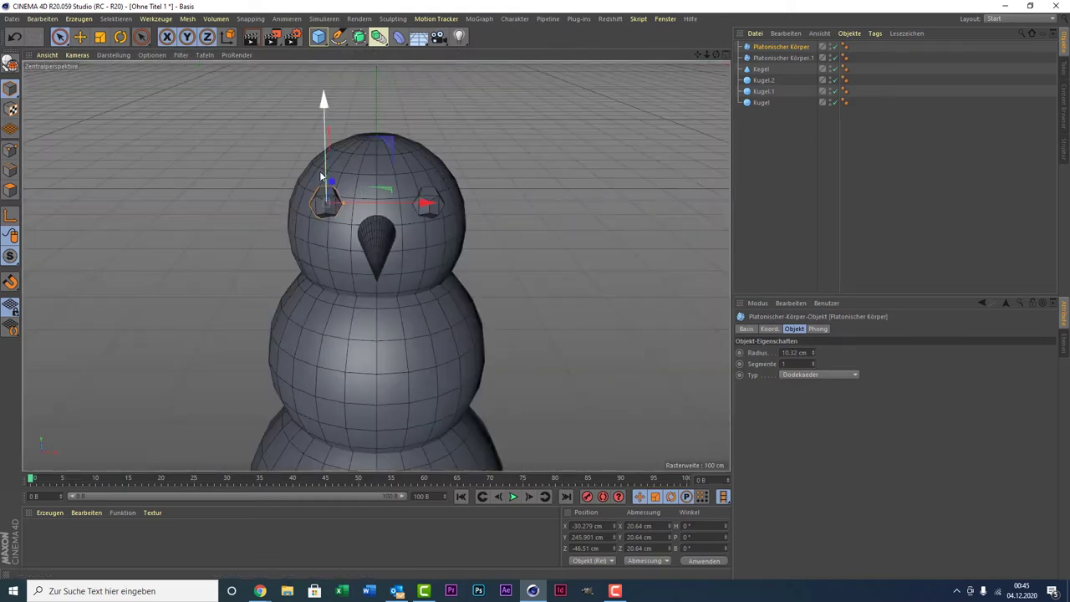
{"action": "left_click", "coordinate": [609, 198]}
{"action": "scroll", "coordinate": [494, 203], "scroll_direction": "down", "scroll_amount": 2}
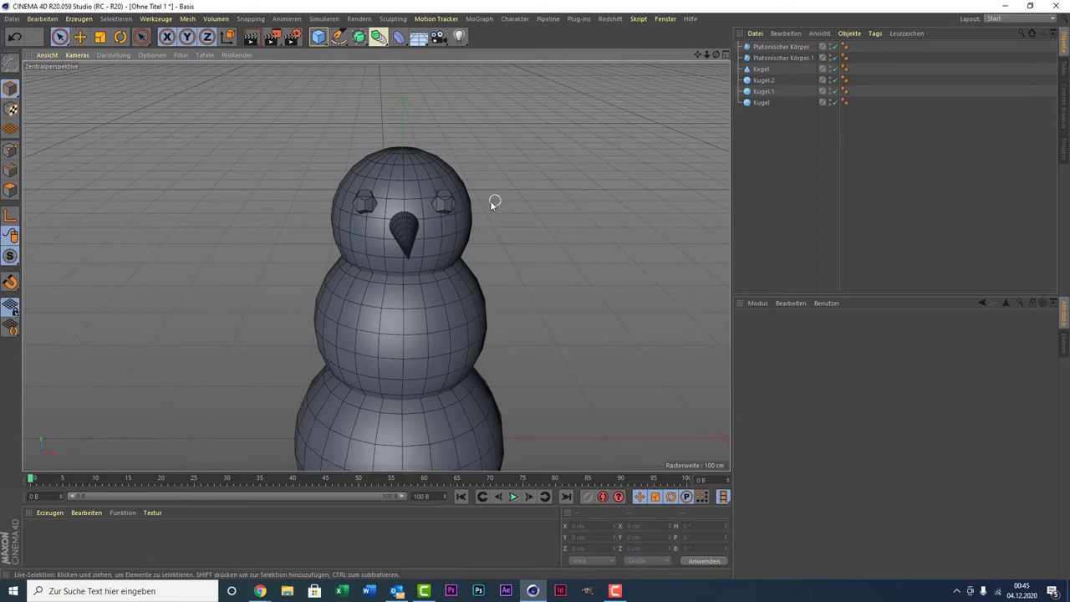
- Render a preview of the snowman and orbit to look down on the head
{"action": "left_click", "coordinate": [252, 39]}
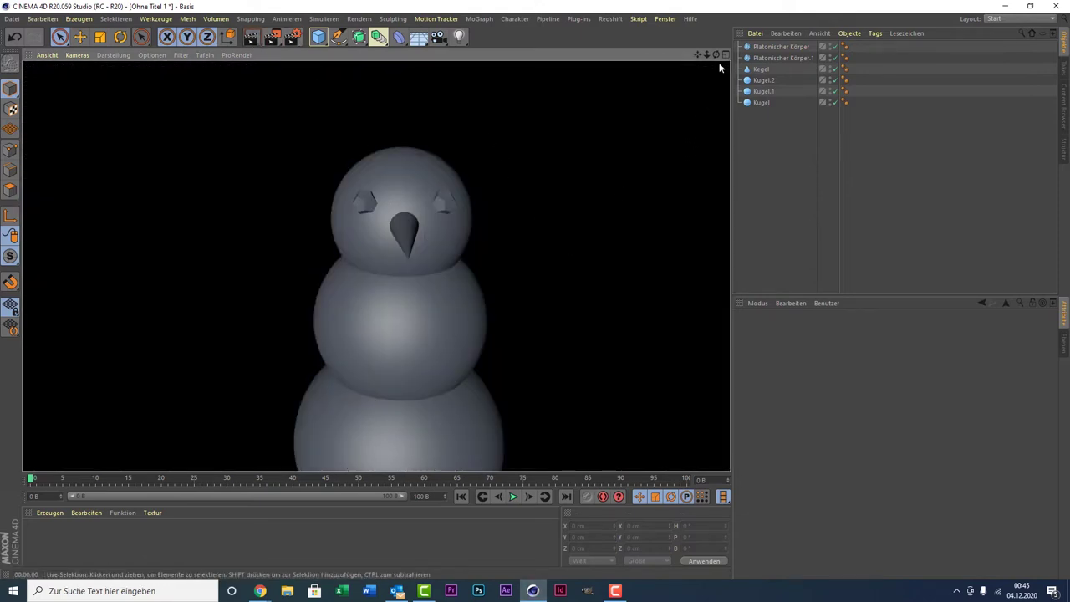
{"action": "left_click_drag", "start_coordinate": [710, 57], "coordinate": [685, 134]}
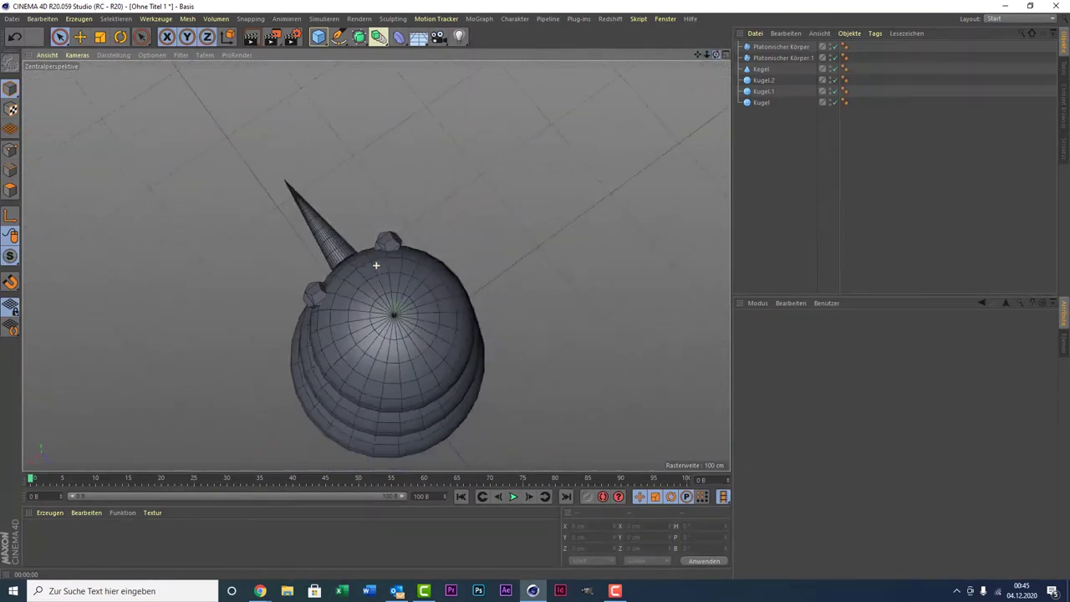
{"action": "left_click_drag", "start_coordinate": [717, 59], "coordinate": [701, 60]}
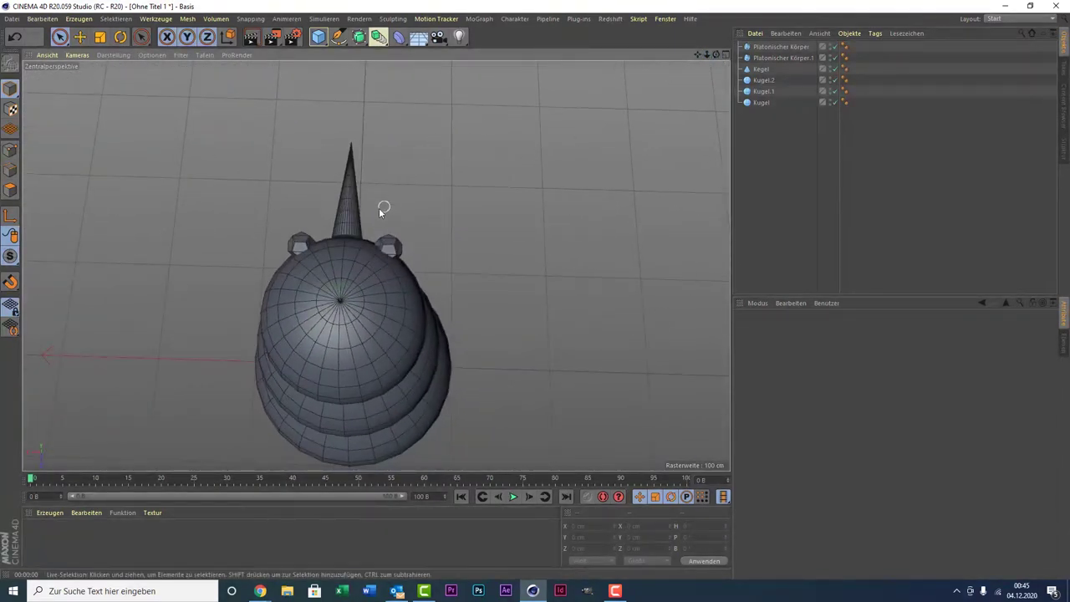
{"action": "scroll", "coordinate": [386, 222], "scroll_direction": "up", "scroll_amount": 3}
- Select both eyes and move them together along Z to -39.275 cm
{"action": "left_click", "coordinate": [402, 272]}
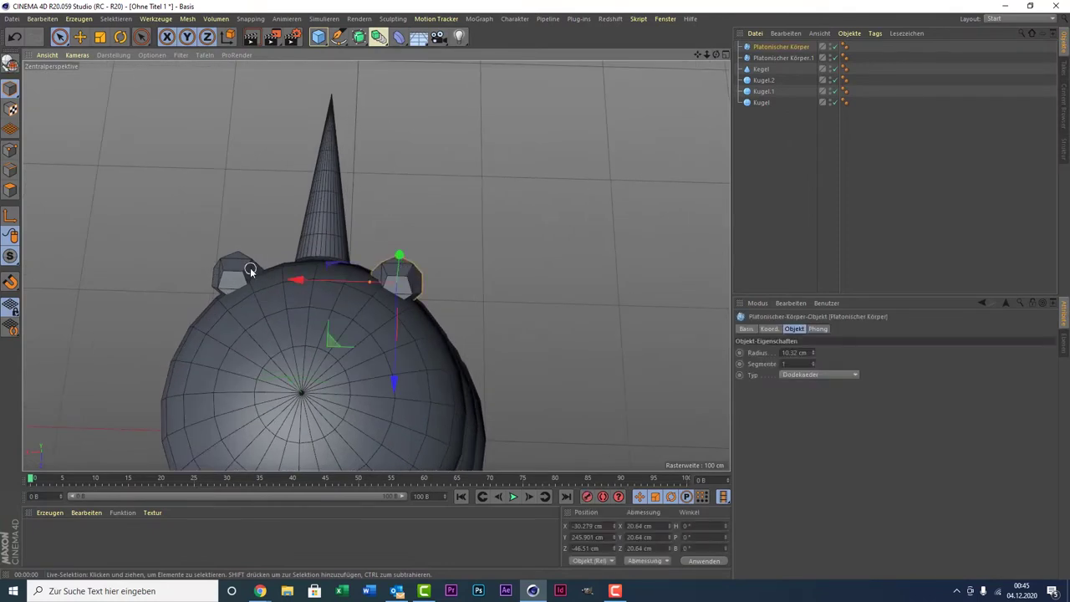
{"action": "left_click", "coordinate": [235, 272]}
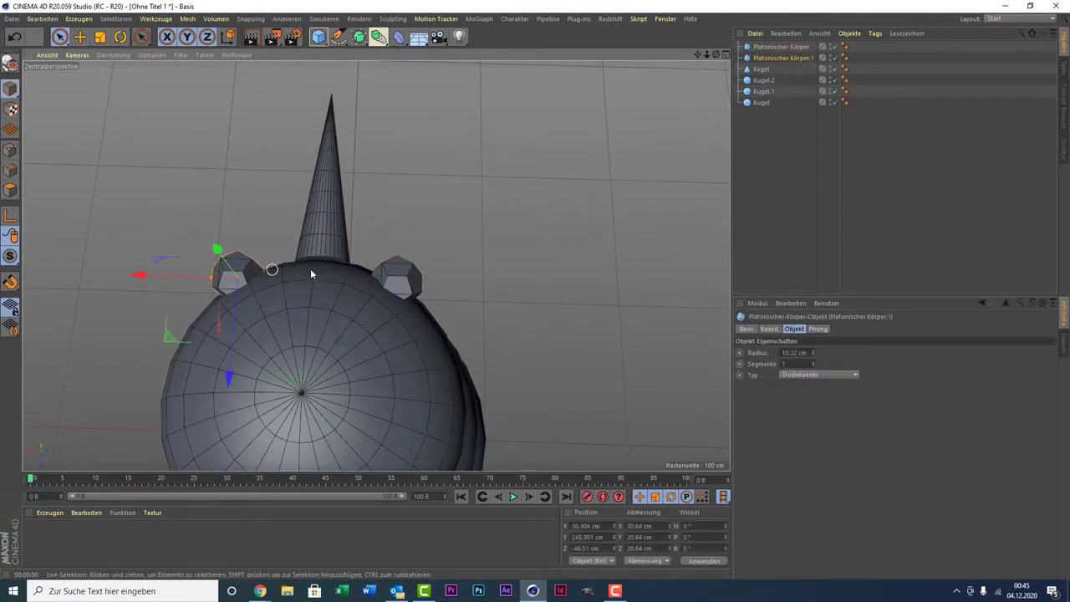
{"action": "left_click", "coordinate": [403, 271], "text": "shift"}
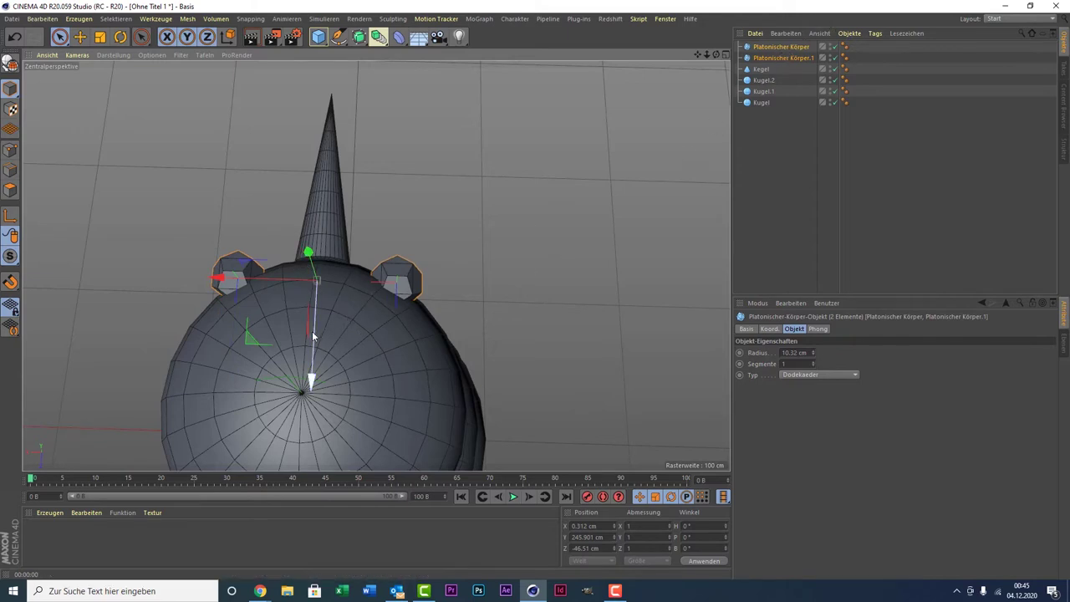
{"action": "left_click_drag", "start_coordinate": [313, 338], "coordinate": [306, 350]}
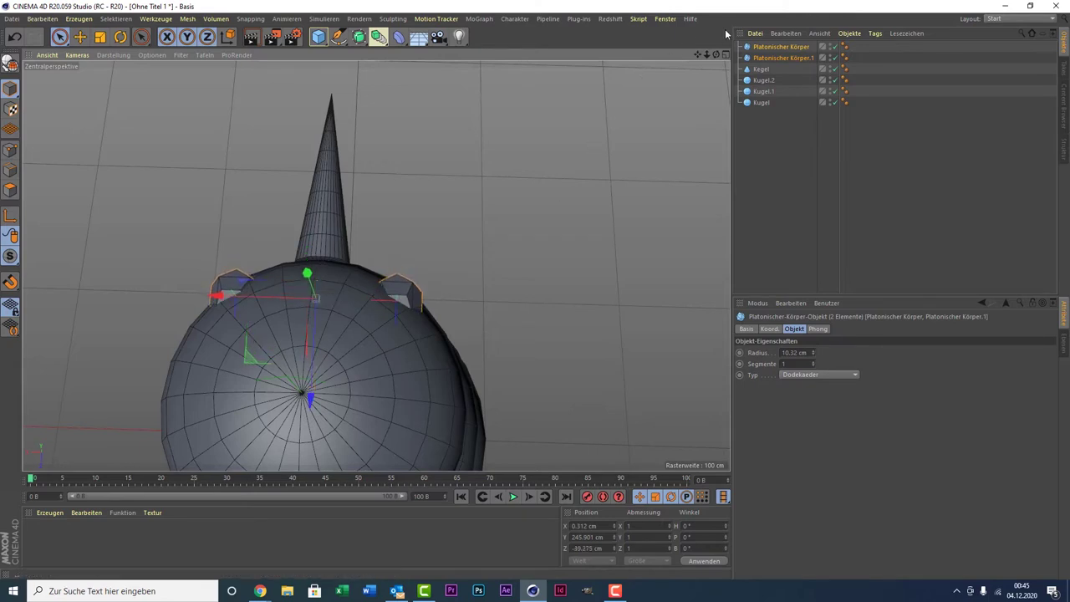
- Deselect the eyes, frame the whole snowman in a three-quarter view, and open the primitives list
{"action": "left_click_drag", "start_coordinate": [718, 55], "coordinate": [652, 165]}
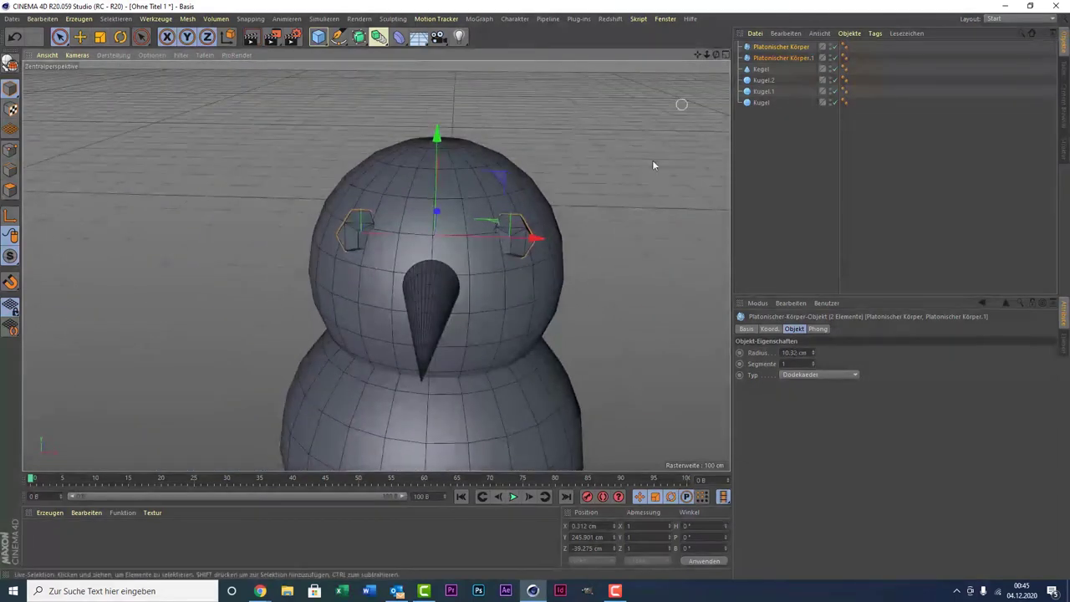
{"action": "scroll", "coordinate": [573, 217], "scroll_direction": "down", "scroll_amount": 3}
{"action": "left_click", "coordinate": [644, 226]}
{"action": "scroll", "coordinate": [687, 226], "scroll_direction": "down", "scroll_amount": 2}
{"action": "mouse_move", "coordinate": [688, 225]}
{"action": "left_mouse_down", "text": "alt"}
{"action": "mouse_move", "coordinate": [658, 219]}
{"action": "mouse_move", "coordinate": [666, 97]}
{"action": "left_mouse_up", "text": "alt"}
{"action": "middle_click_drag", "start_coordinate": [376, 265], "coordinate": [243, 195], "text": "alt"}
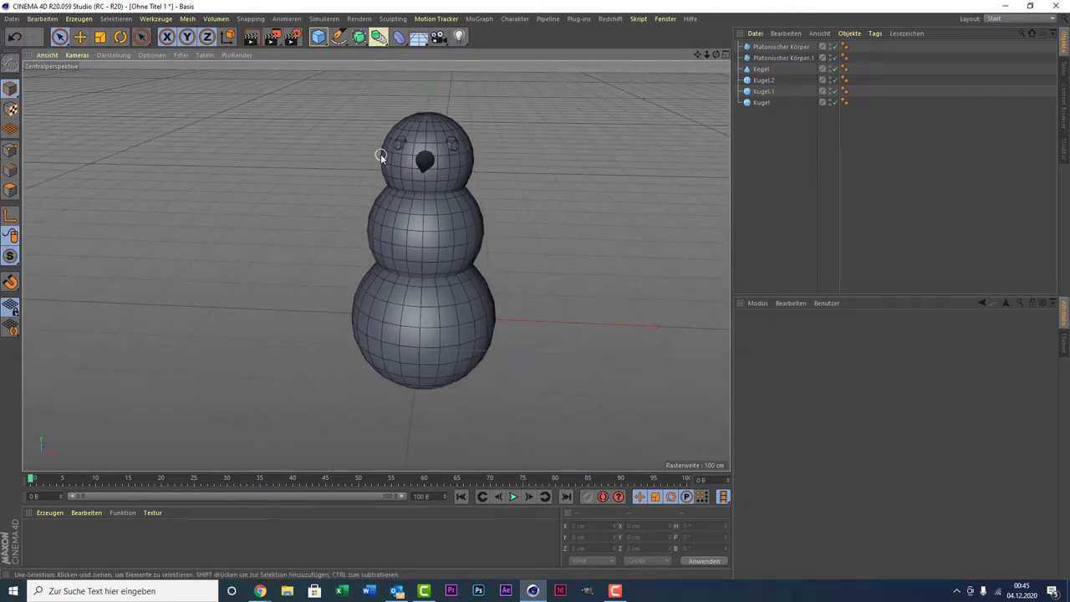
{"action": "left_click", "coordinate": [319, 42]}
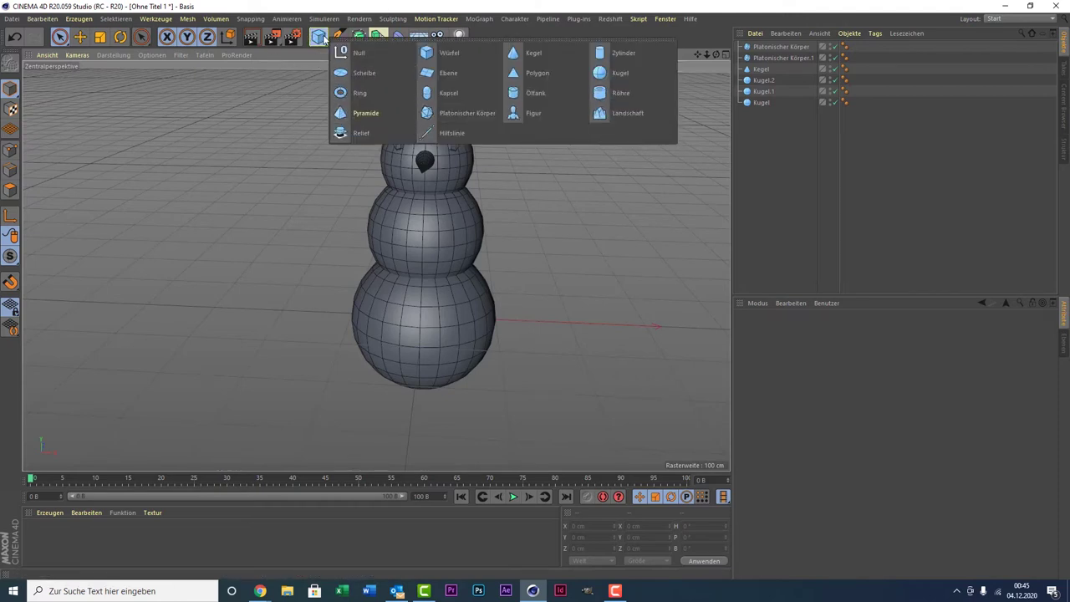
- Add a Landschaft terrain and scale it up to about 6630 cm wide
{"action": "left_click", "coordinate": [593, 113]}
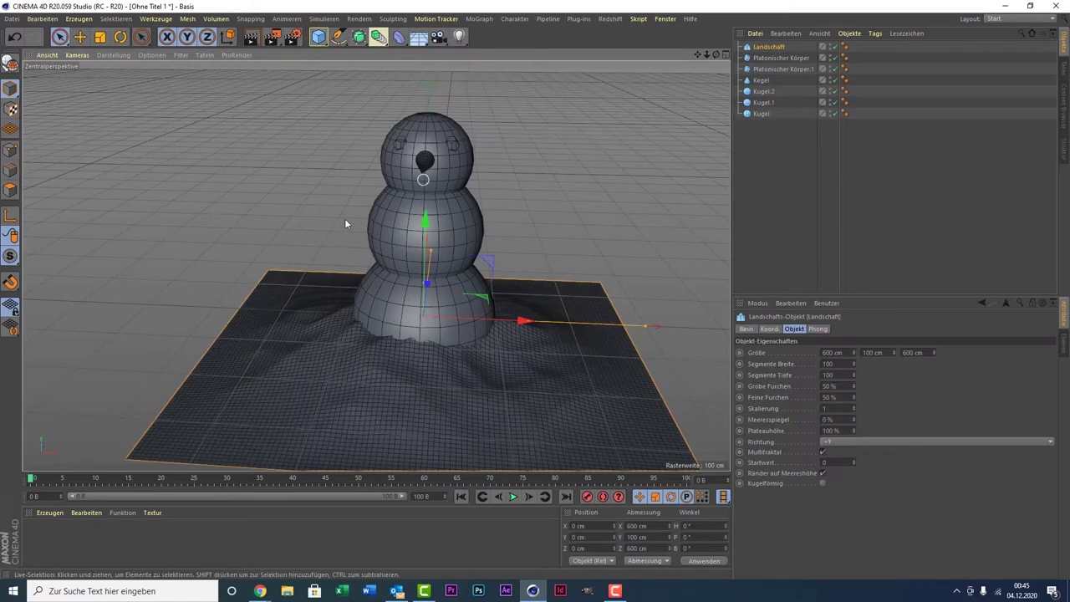
{"action": "left_click", "coordinate": [100, 37]}
{"action": "left_click_drag", "start_coordinate": [337, 163], "coordinate": [422, 303]}
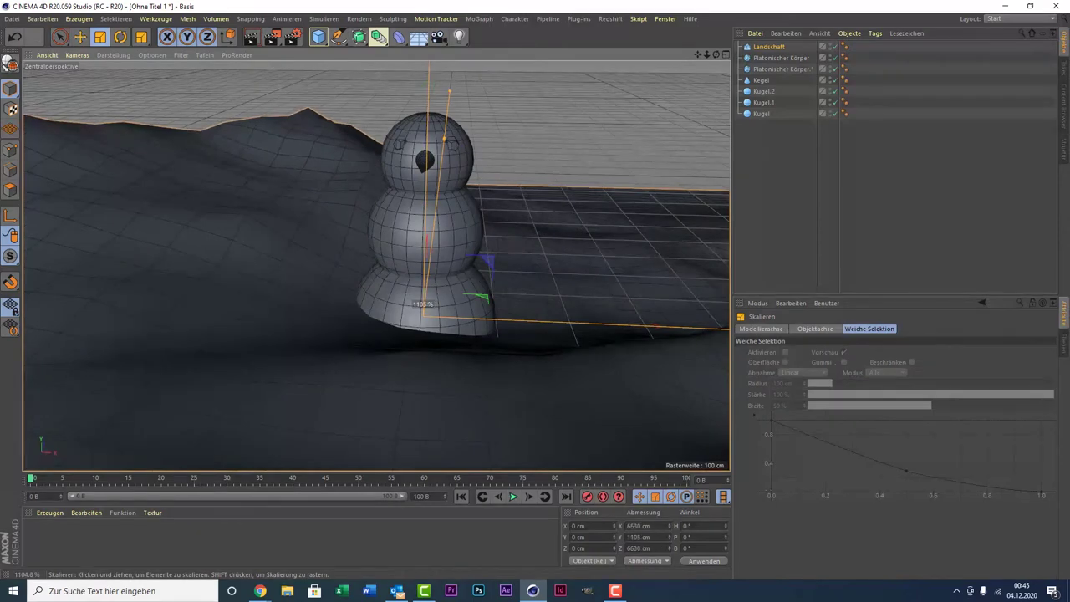
{"action": "scroll", "coordinate": [382, 225], "scroll_direction": "down", "scroll_amount": 2}
{"action": "scroll", "coordinate": [382, 226], "scroll_direction": "down", "scroll_amount": 2}
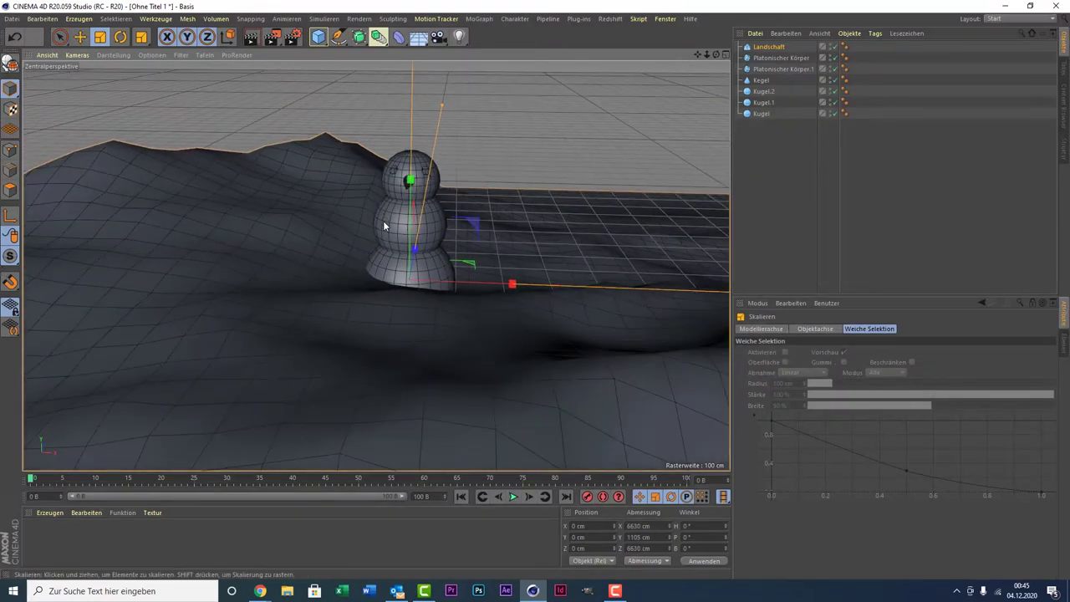
{"action": "scroll", "coordinate": [382, 225], "scroll_direction": "down", "scroll_amount": 2}
{"action": "scroll", "coordinate": [281, 216], "scroll_direction": "up", "scroll_amount": 2}
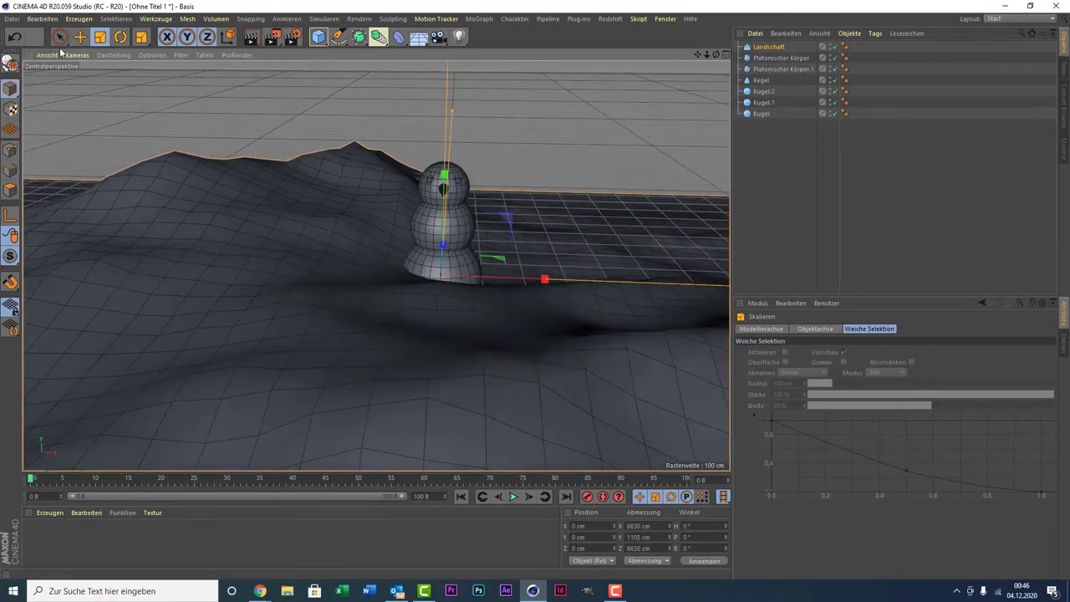
{"action": "key", "text": "space"}
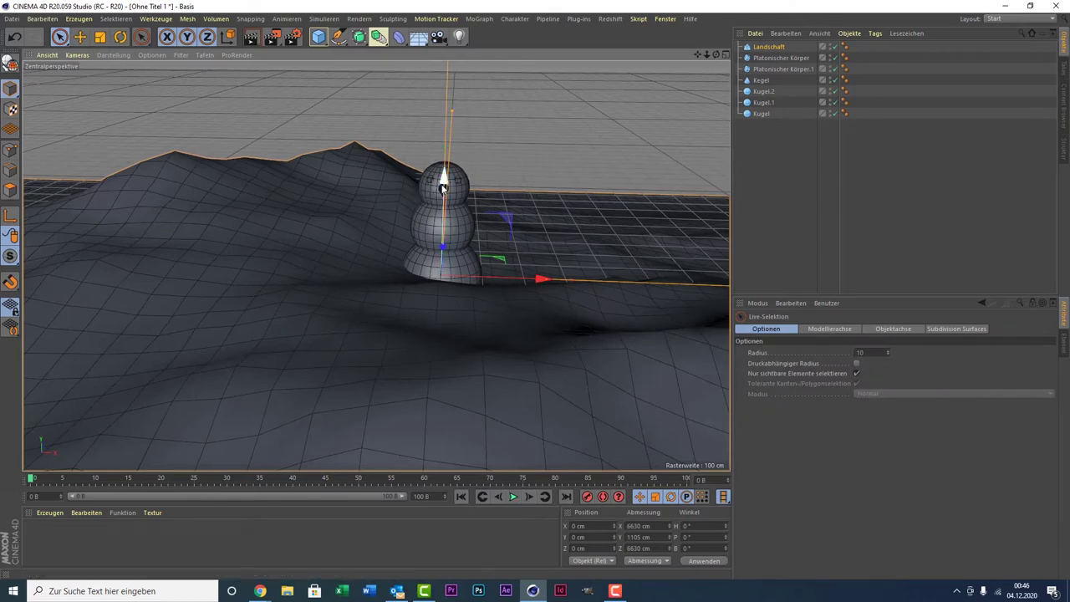
- Lower the landscape to Y -56.664 cm so the snowman stands on it
{"action": "middle_click", "coordinate": [339, 181]}
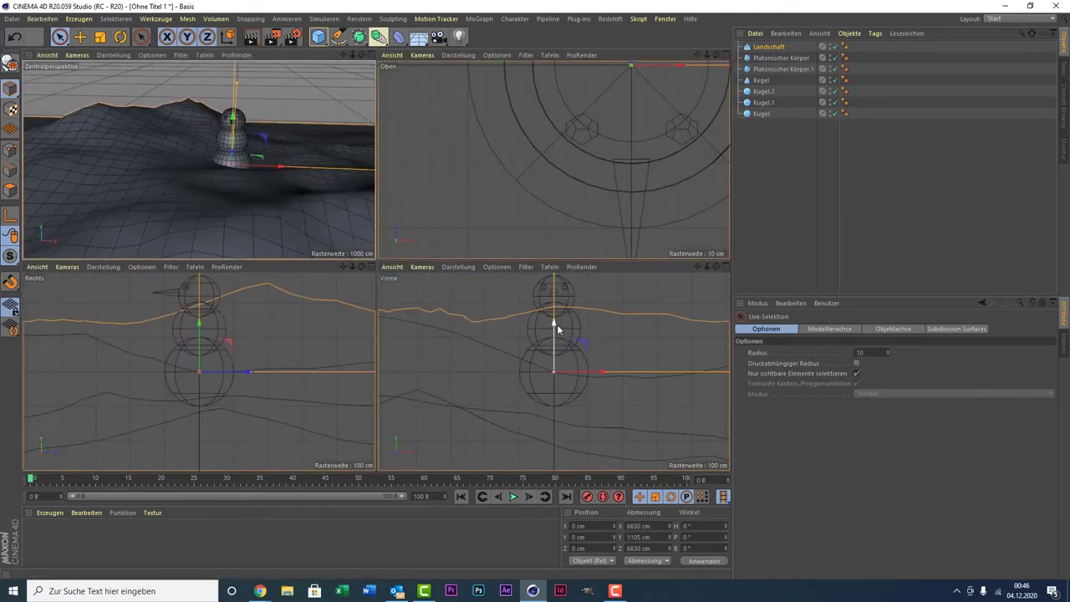
{"action": "left_click_drag", "start_coordinate": [557, 324], "coordinate": [541, 359]}
{"action": "middle_click", "coordinate": [292, 236]}
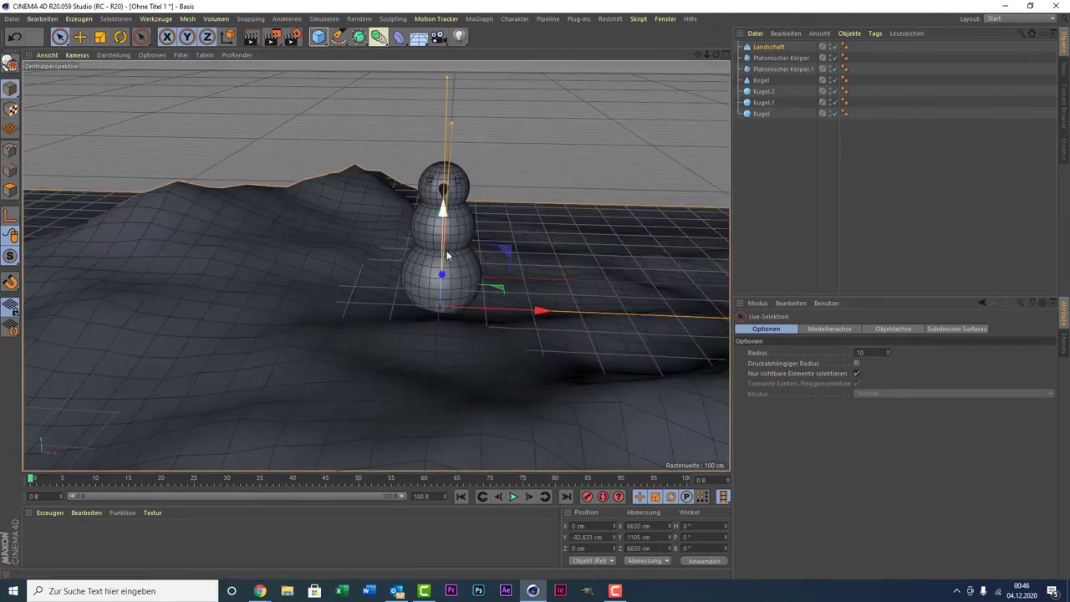
{"action": "left_click_drag", "start_coordinate": [447, 255], "coordinate": [420, 239]}
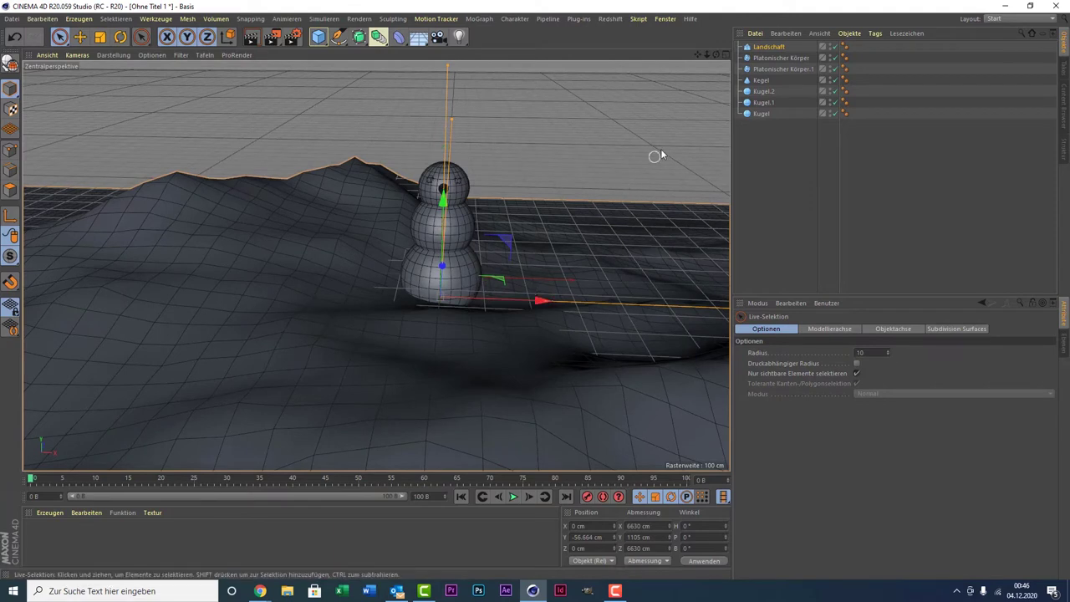
{"action": "left_click_drag", "start_coordinate": [789, 153], "coordinate": [759, 58]}
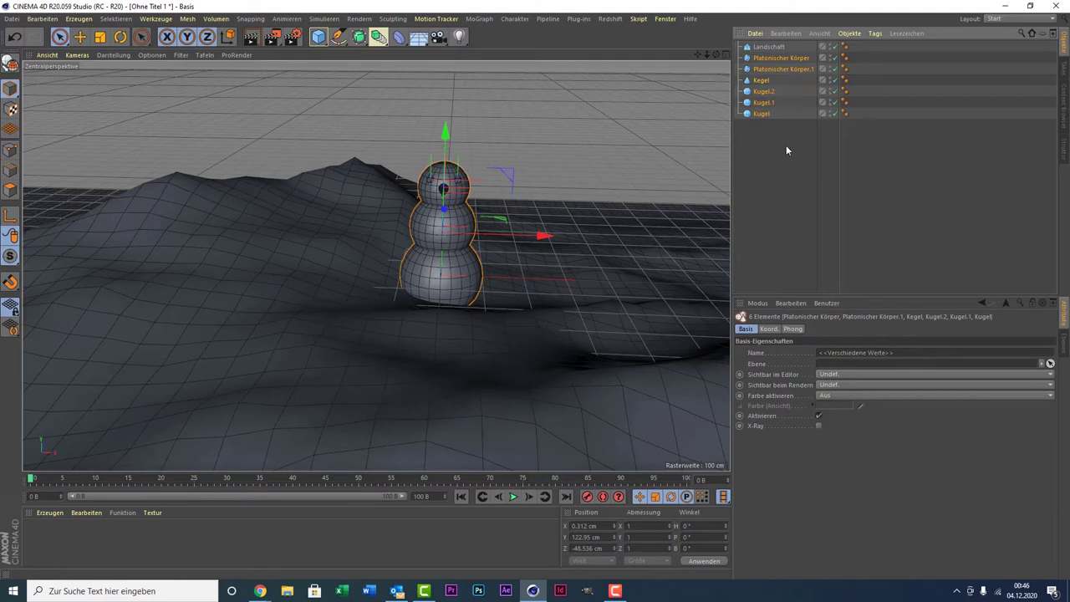
- Group the six snowman parts, excluding the landscape, under a Null with Alt+G
{"action": "left_click_drag", "start_coordinate": [786, 150], "coordinate": [763, 46]}
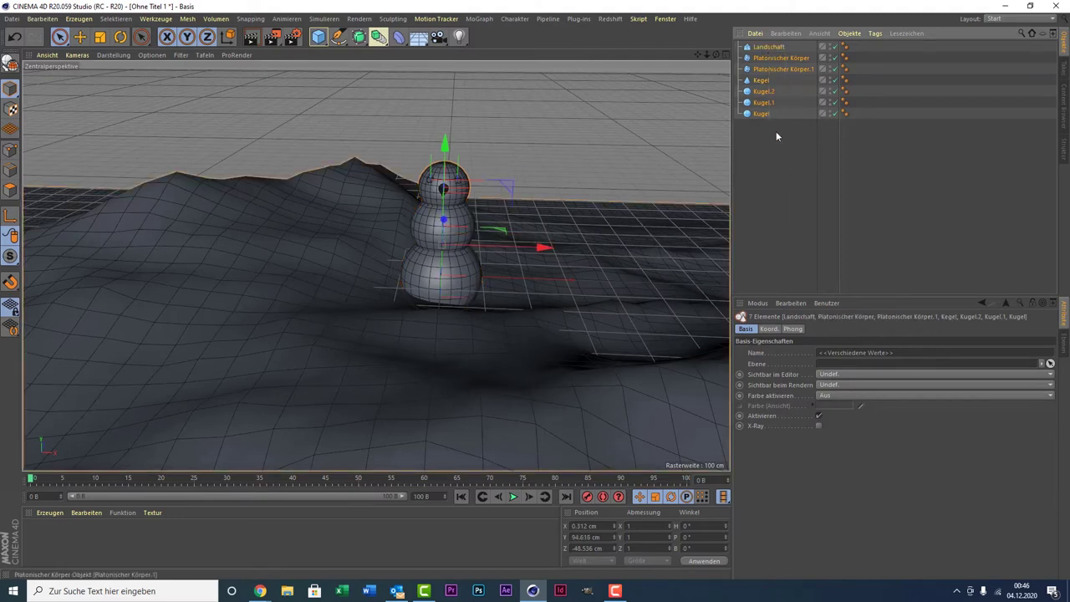
{"action": "left_click_drag", "start_coordinate": [776, 131], "coordinate": [750, 63]}
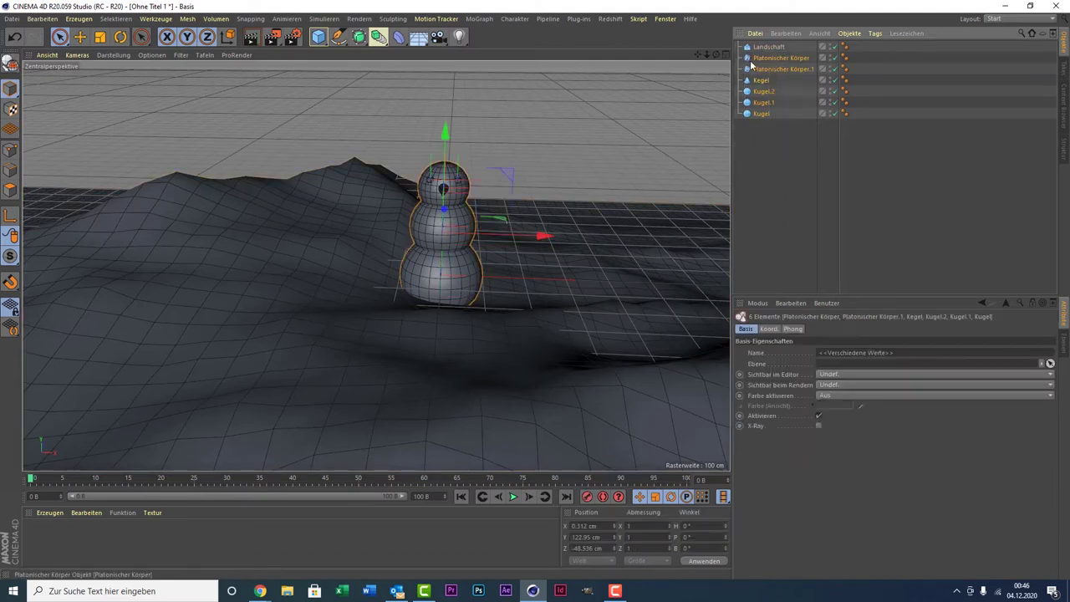
{"action": "key", "text": "alt+g"}
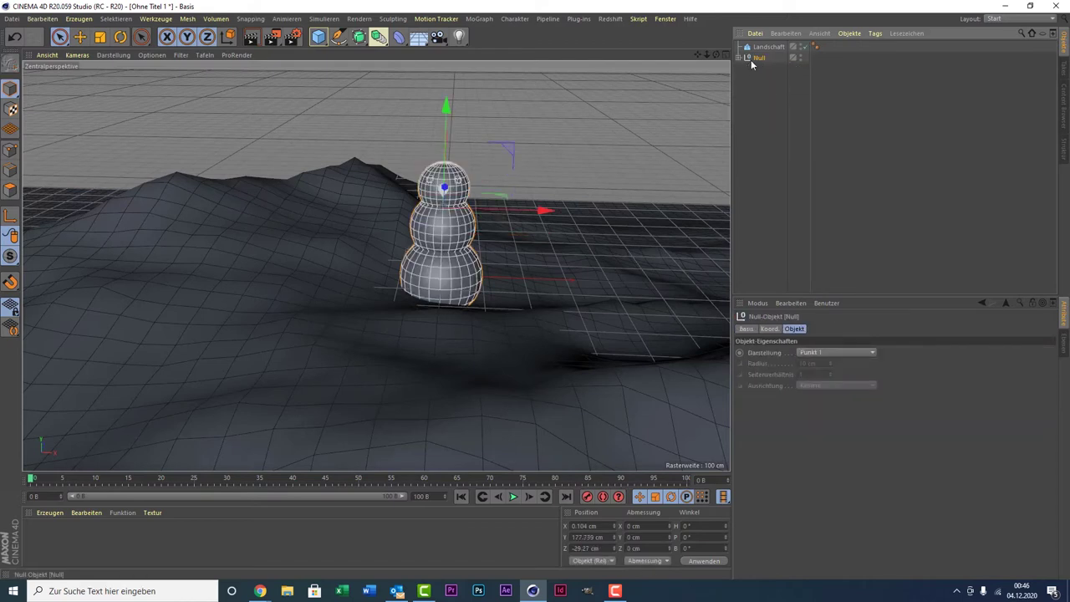
- Rotate the snowman Null to H 62.787° and create a new material, Mat
{"action": "key", "text": "t"}
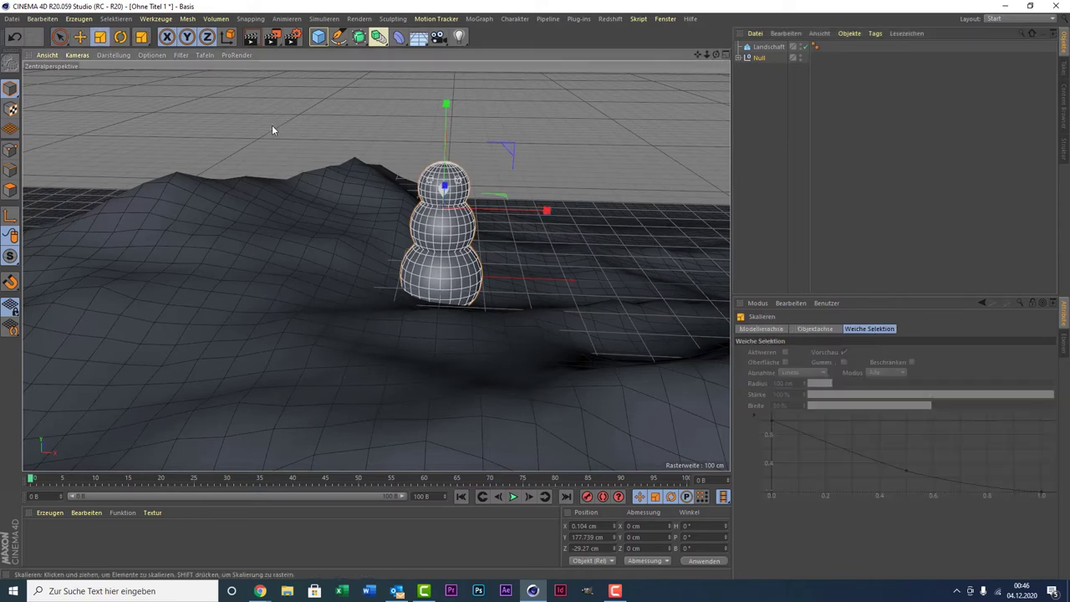
{"action": "left_click", "coordinate": [121, 37]}
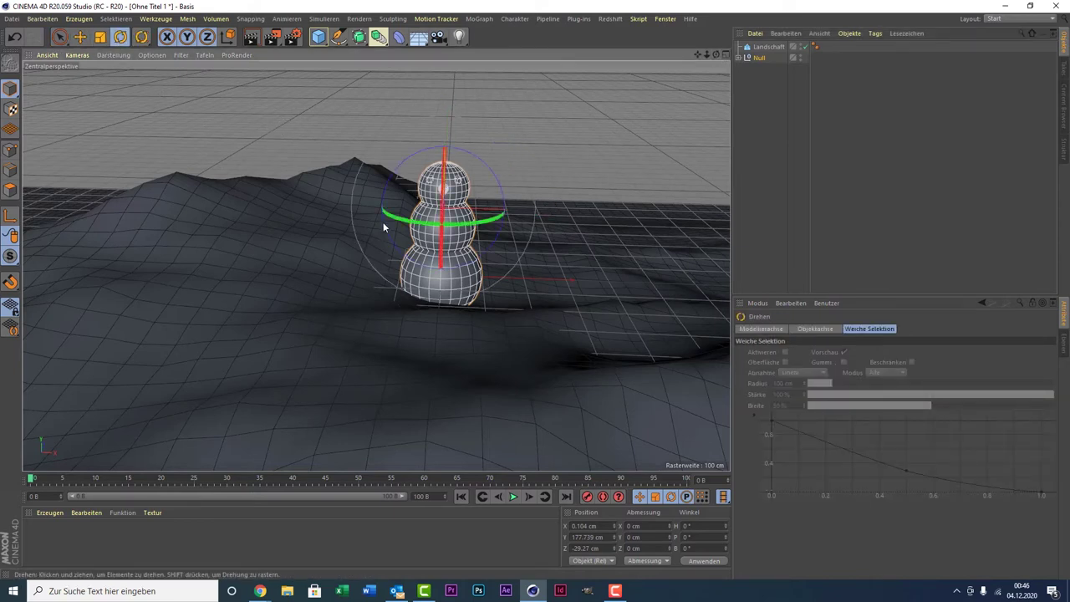
{"action": "left_click_drag", "start_coordinate": [395, 222], "coordinate": [670, 133]}
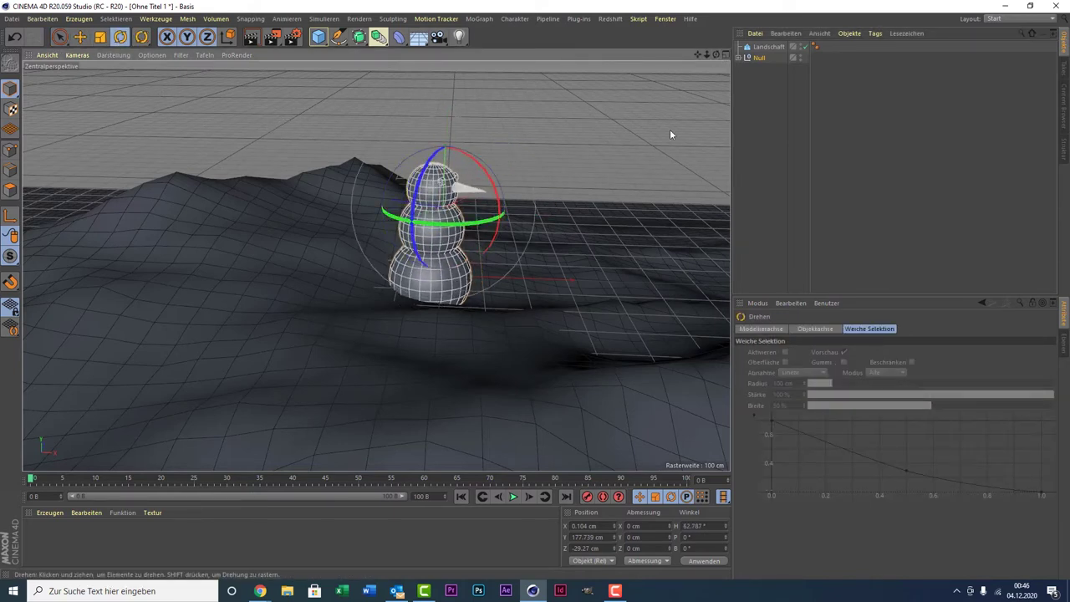
{"action": "mouse_move", "coordinate": [715, 55]}
{"action": "left_mouse_down"}
{"action": "mouse_move", "coordinate": [635, 75]}
{"action": "mouse_move", "coordinate": [599, 150]}
{"action": "left_mouse_up"}
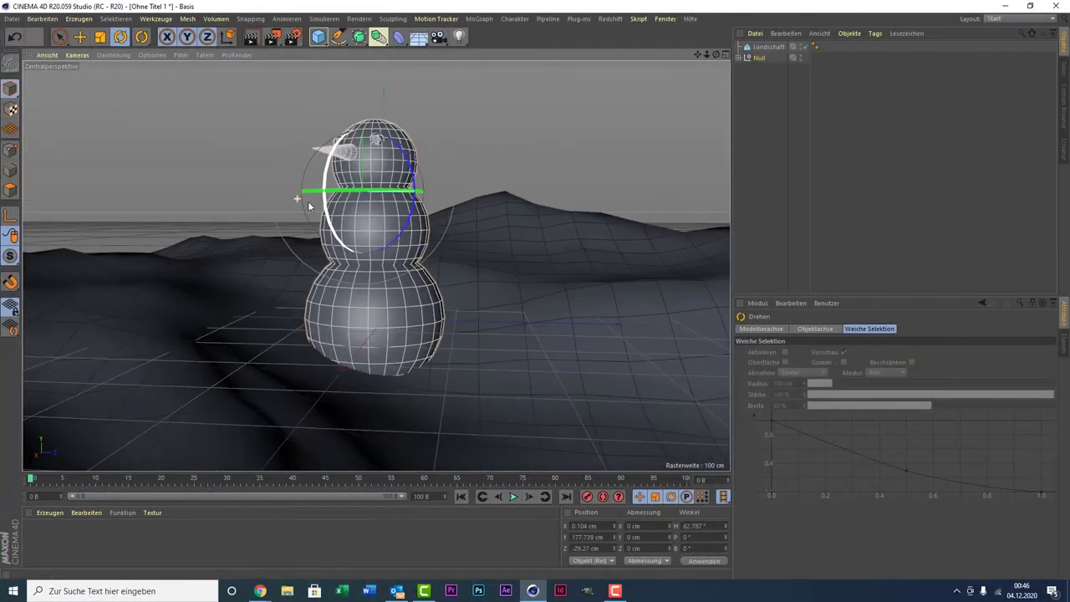
{"action": "left_click_drag", "start_coordinate": [697, 55], "coordinate": [376, 266]}
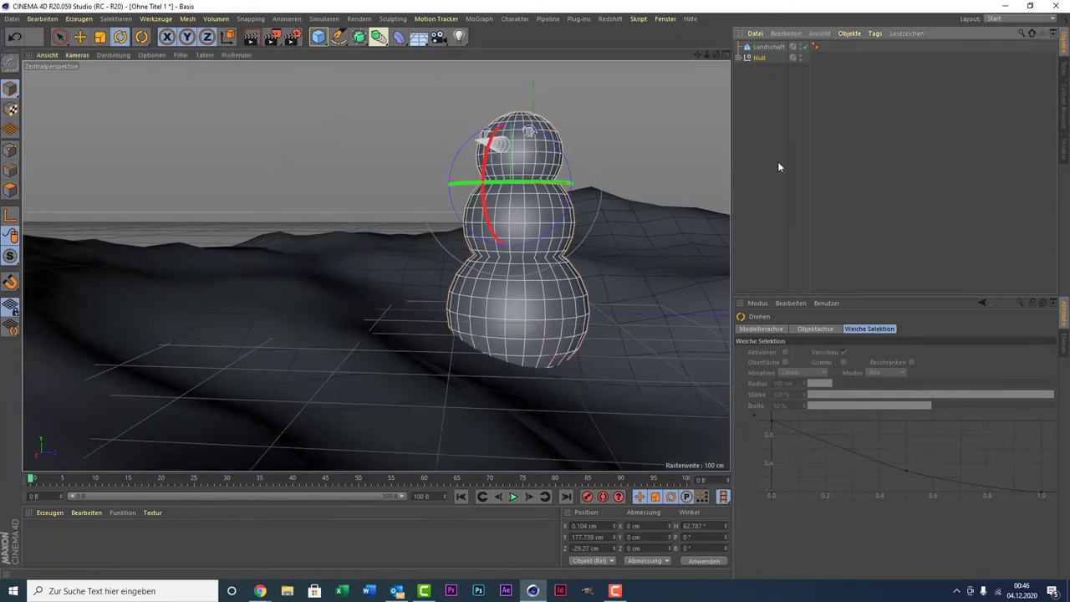
{"action": "scroll", "coordinate": [707, 226], "scroll_direction": "down", "scroll_amount": 3}
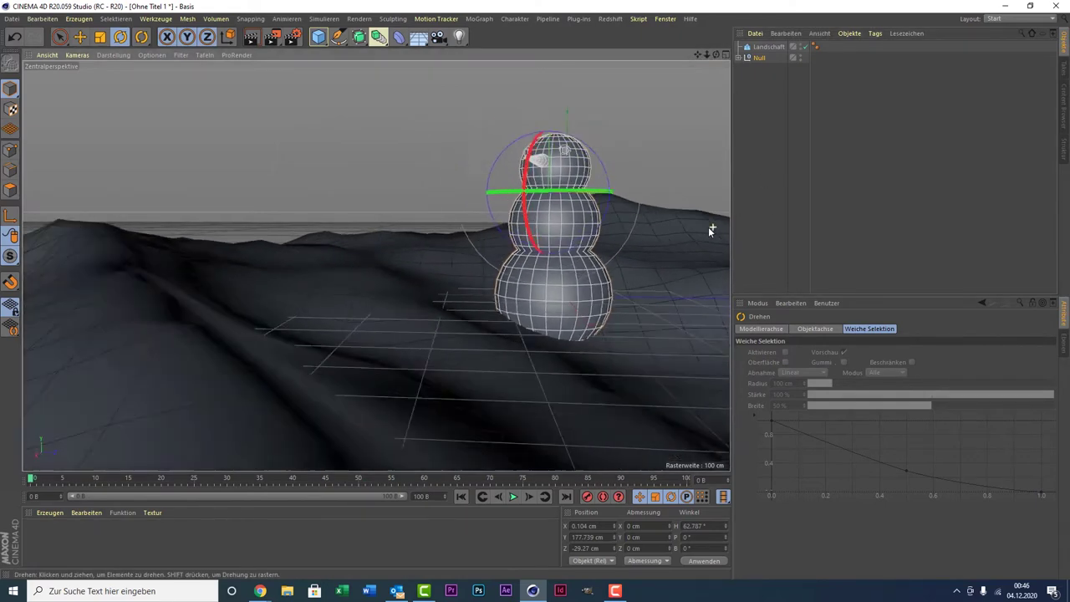
{"action": "scroll", "coordinate": [706, 227], "scroll_direction": "up", "scroll_amount": 2}
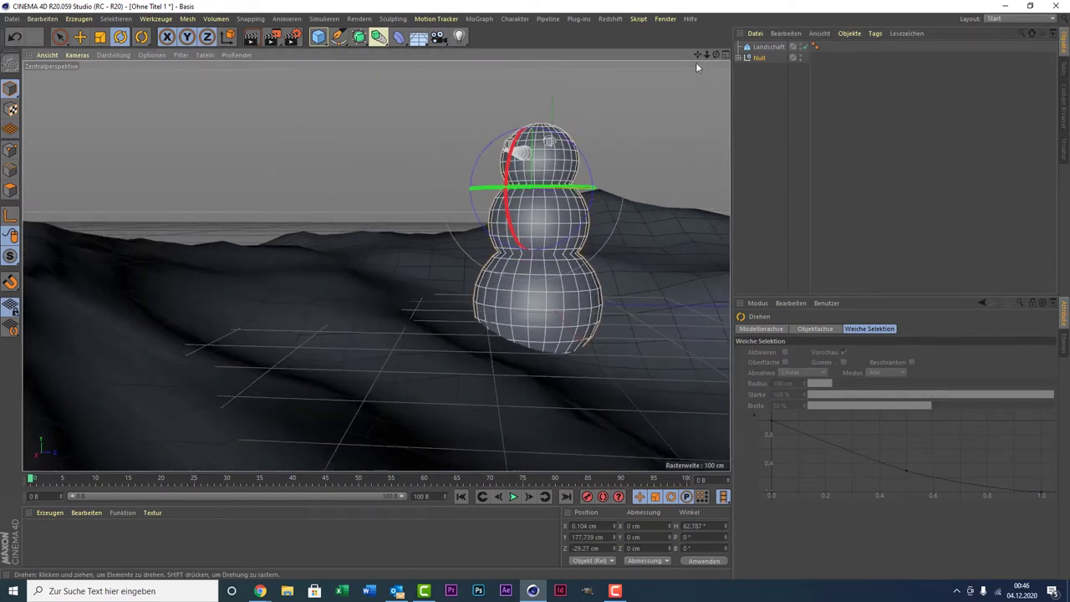
{"action": "left_click_drag", "start_coordinate": [697, 55], "coordinate": [376, 267]}
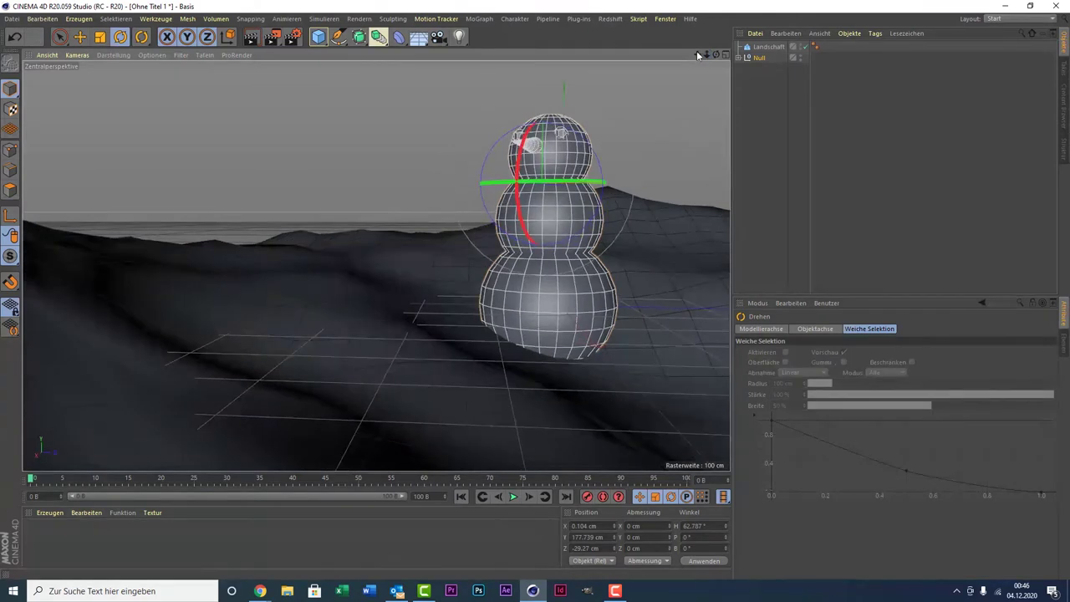
{"action": "left_click_drag", "start_coordinate": [698, 55], "coordinate": [376, 266]}
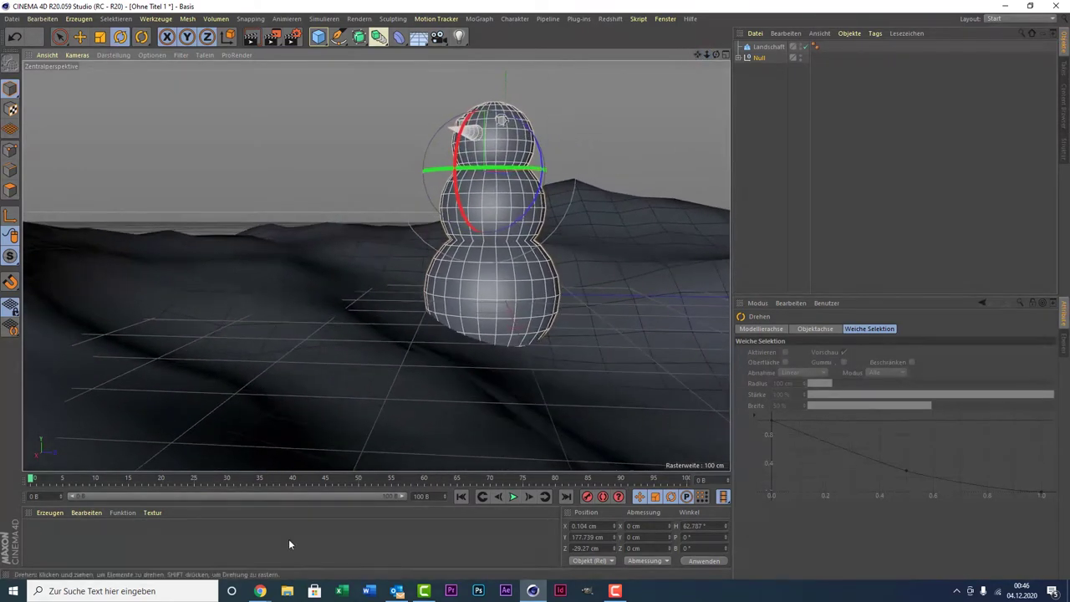
{"action": "double_click", "coordinate": [40, 552]}
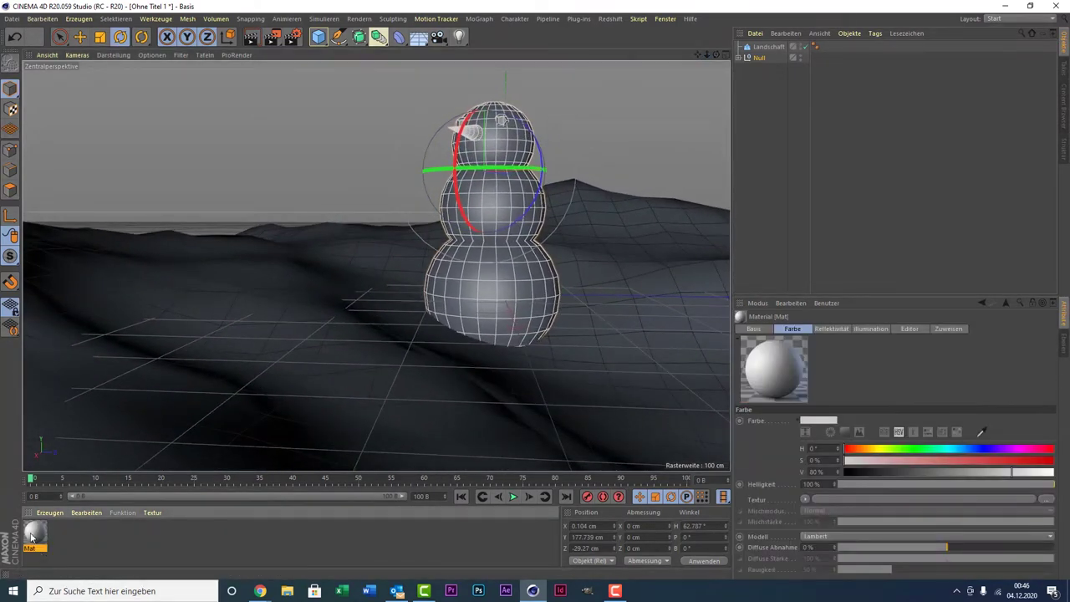
- Set the Mat material's colour to pure white (V 100%)
{"action": "double_click", "coordinate": [31, 536]}
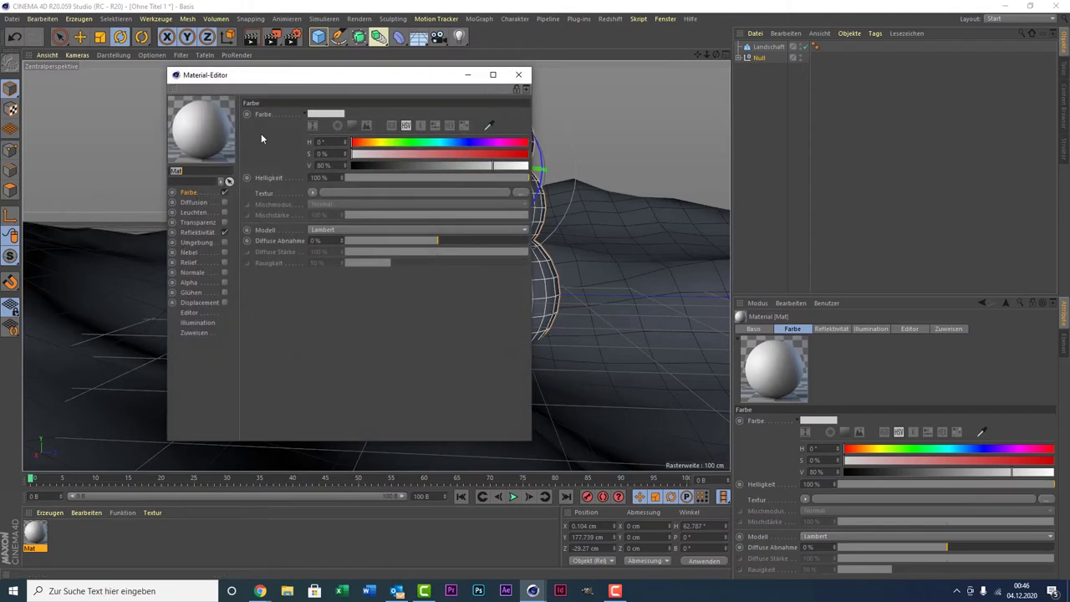
{"action": "left_click", "coordinate": [325, 114]}
{"action": "left_click_drag", "start_coordinate": [360, 138], "coordinate": [454, 143]}
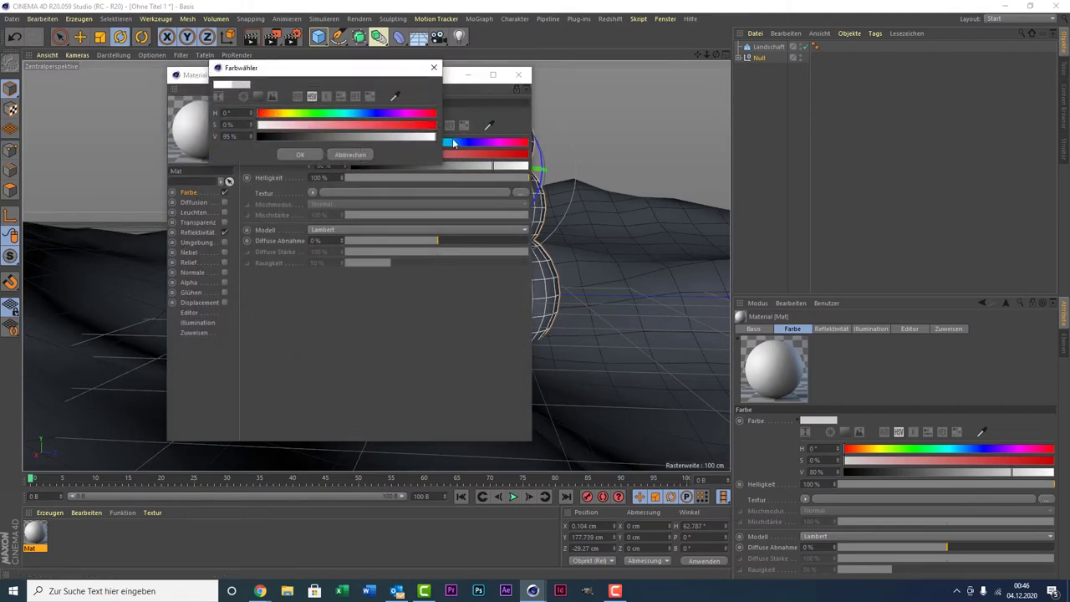
{"action": "left_click", "coordinate": [300, 154]}
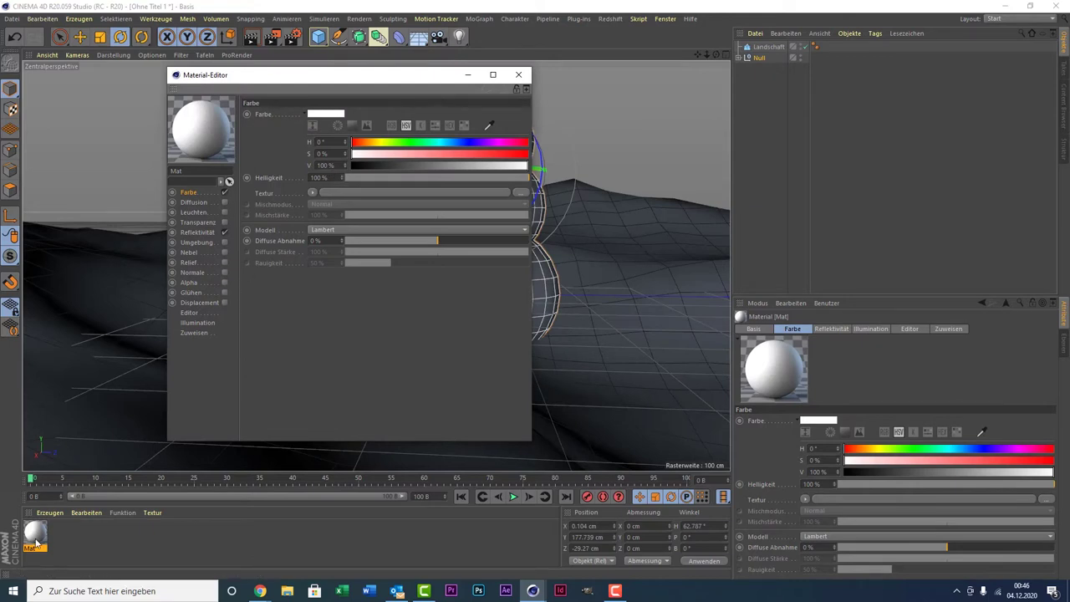
- Apply Mat to the Landschaft terrain
{"action": "left_click_drag", "start_coordinate": [35, 544], "coordinate": [164, 315]}
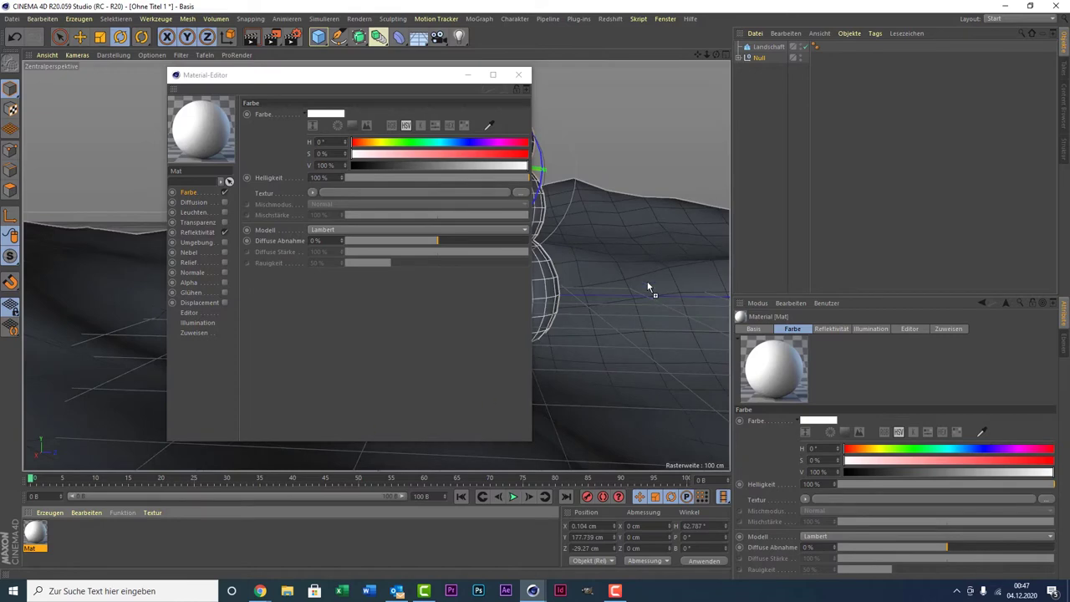
{"action": "left_click_drag", "start_coordinate": [647, 288], "coordinate": [3, 489]}
{"action": "left_click_drag", "start_coordinate": [688, 310], "coordinate": [691, 306]}
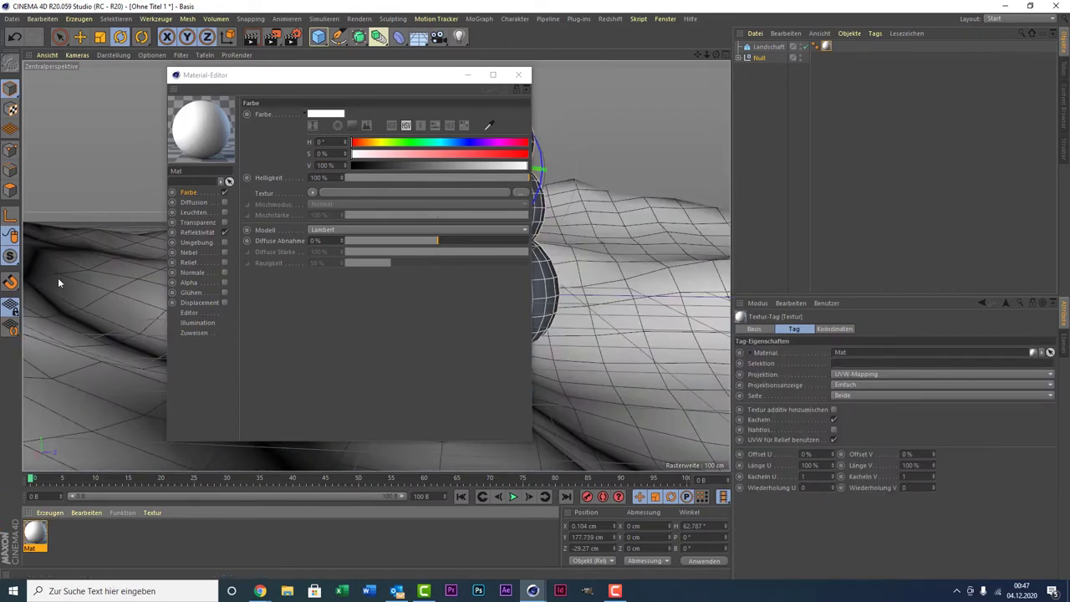
- Add a Noise displacement to Mat with Sub Polygon Displacement and Geometrie runden enabled
{"action": "left_click", "coordinate": [224, 302]}
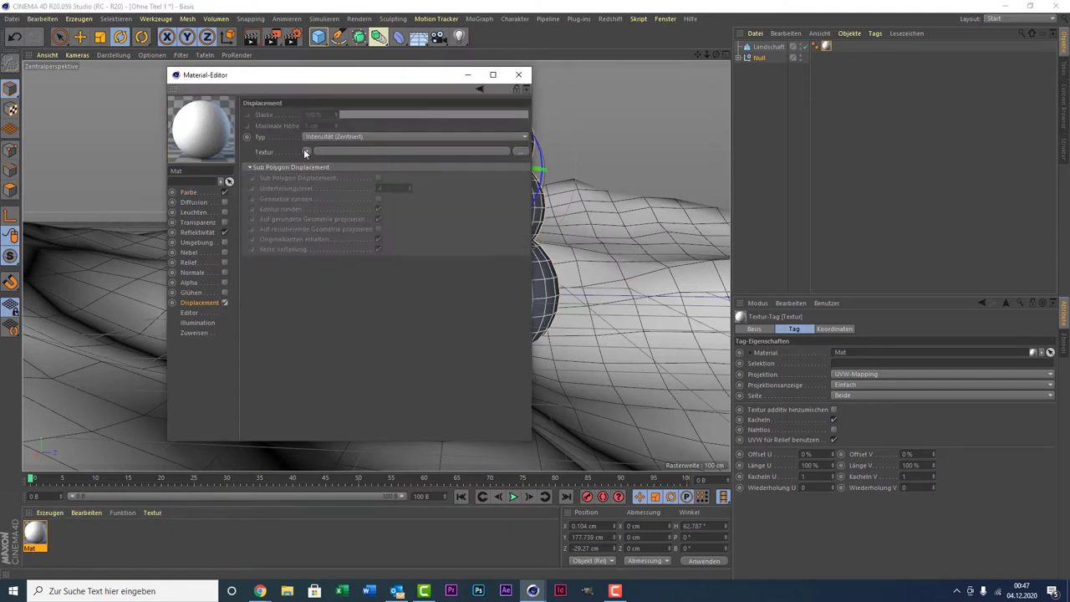
{"action": "left_click", "coordinate": [306, 151]}
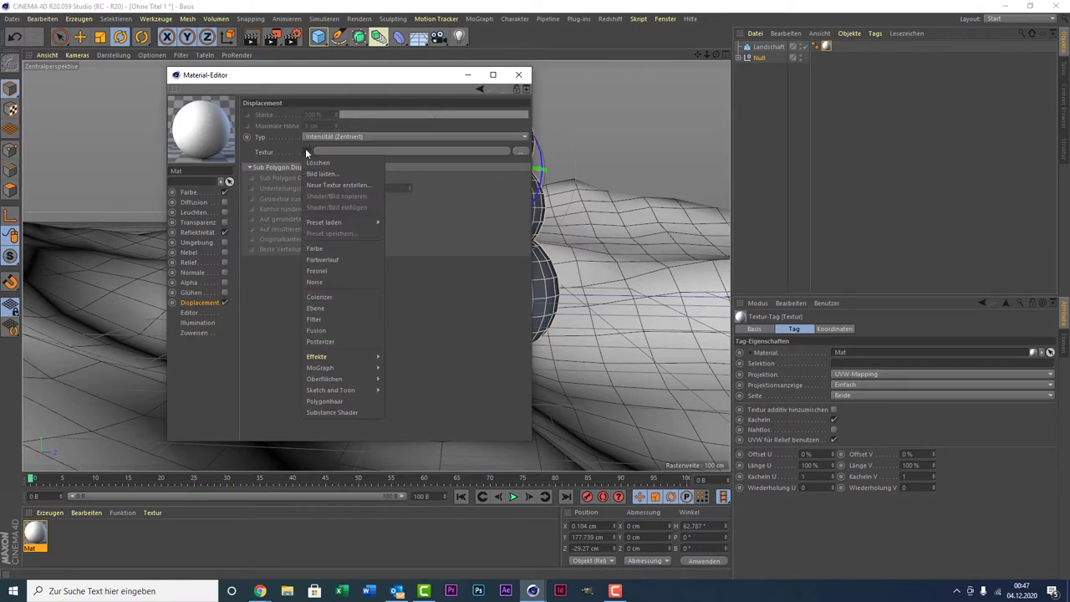
{"action": "left_click", "coordinate": [335, 282]}
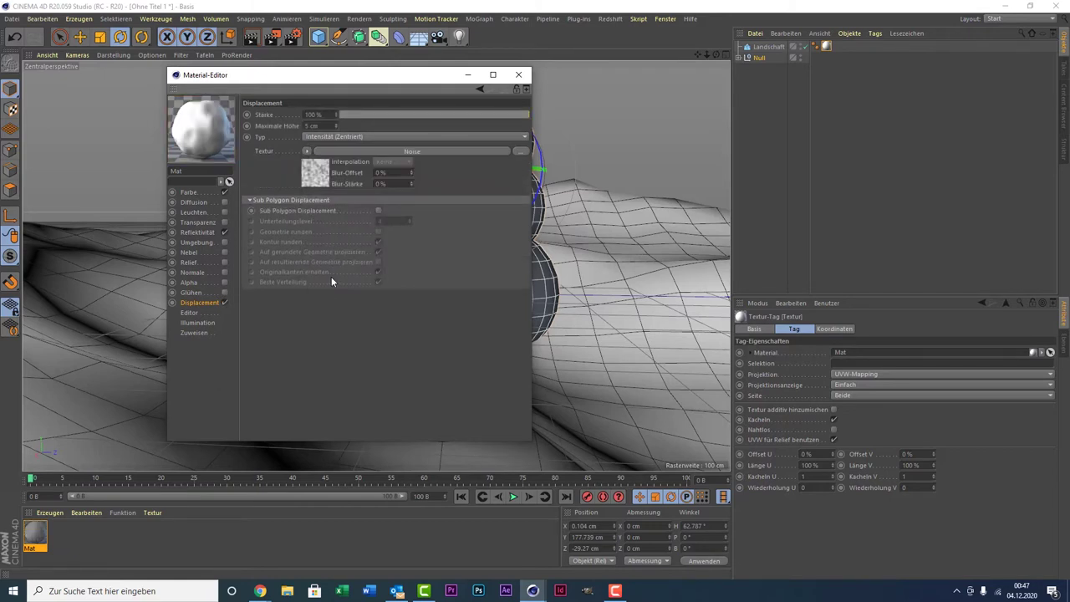
{"action": "left_click", "coordinate": [379, 211]}
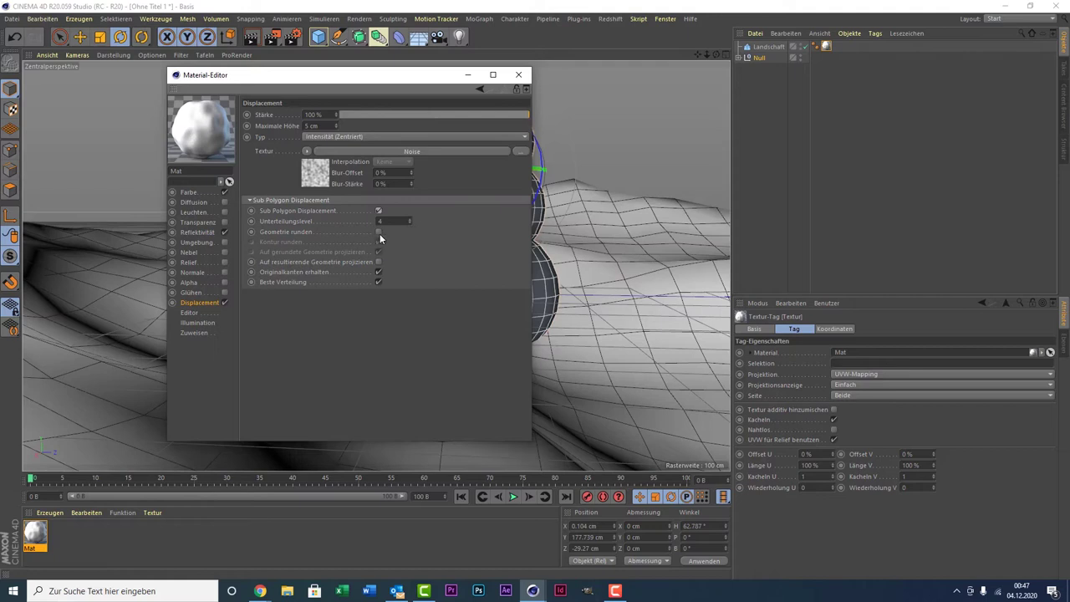
{"action": "left_click", "coordinate": [379, 233]}
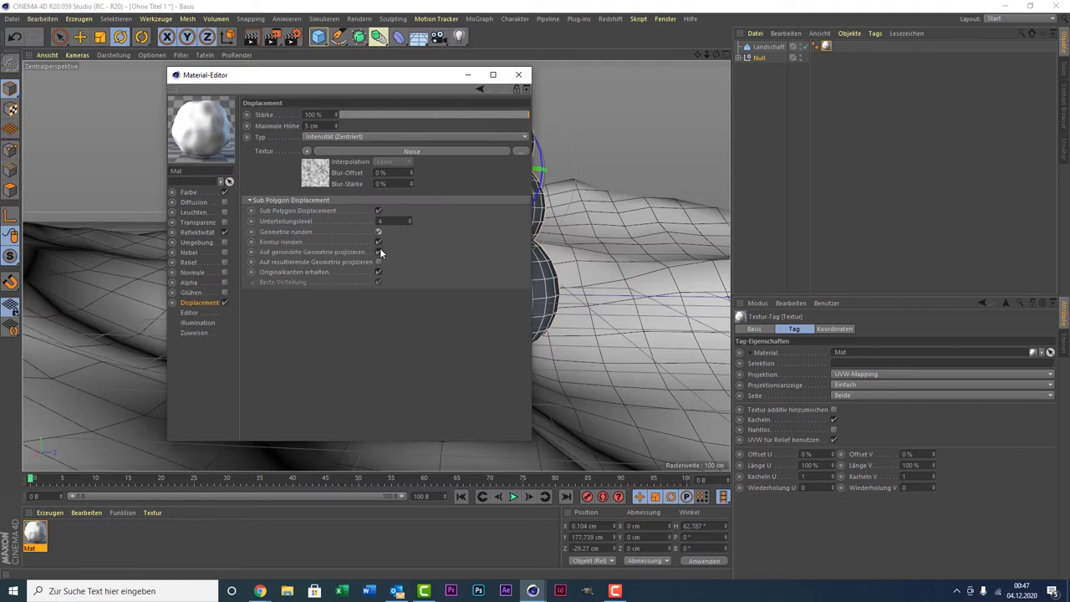
- Set the Noise shader's global size to 300% and close the material editor
{"action": "left_click", "coordinate": [320, 178]}
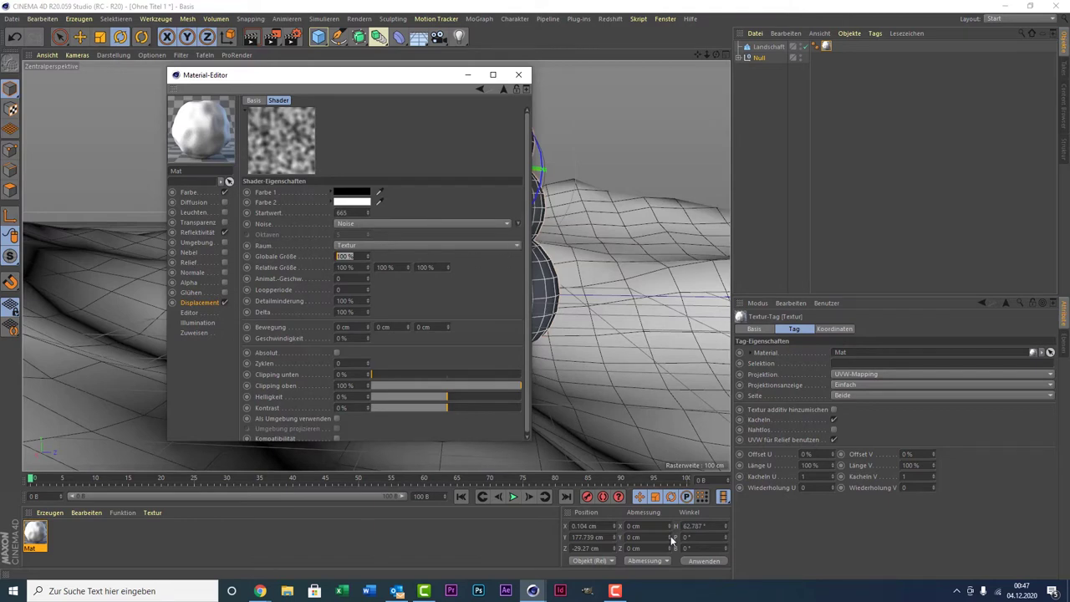
{"action": "type", "text": "300"}
{"action": "key", "text": "Return"}
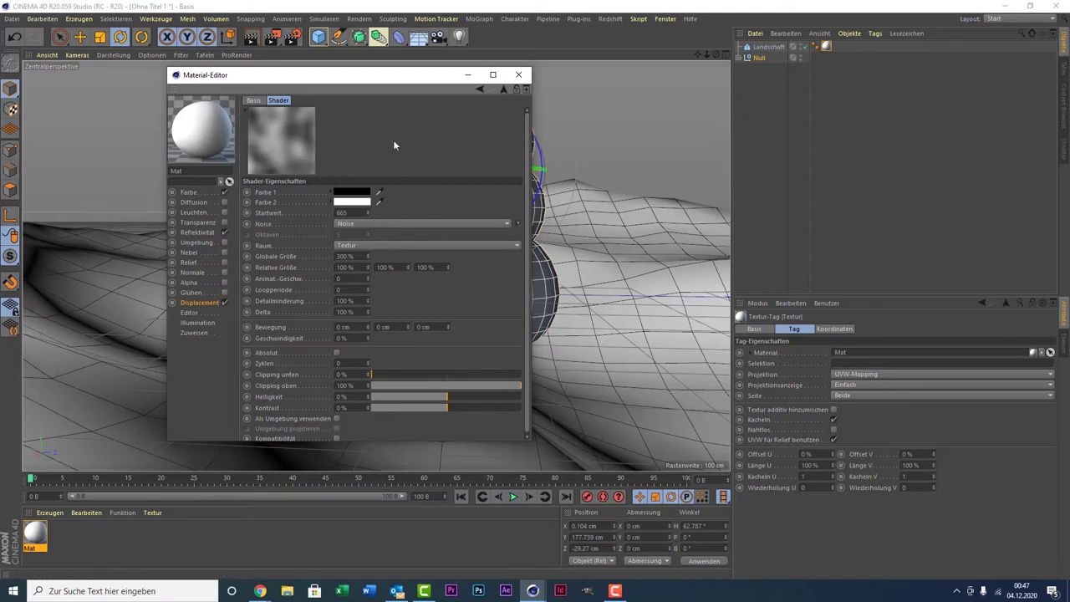
{"action": "left_click", "coordinate": [528, 76]}
- Apply Mat to Kugel, Kugel.1 and Kugel.2, then render to check the white snowman
{"action": "left_click", "coordinate": [258, 39]}
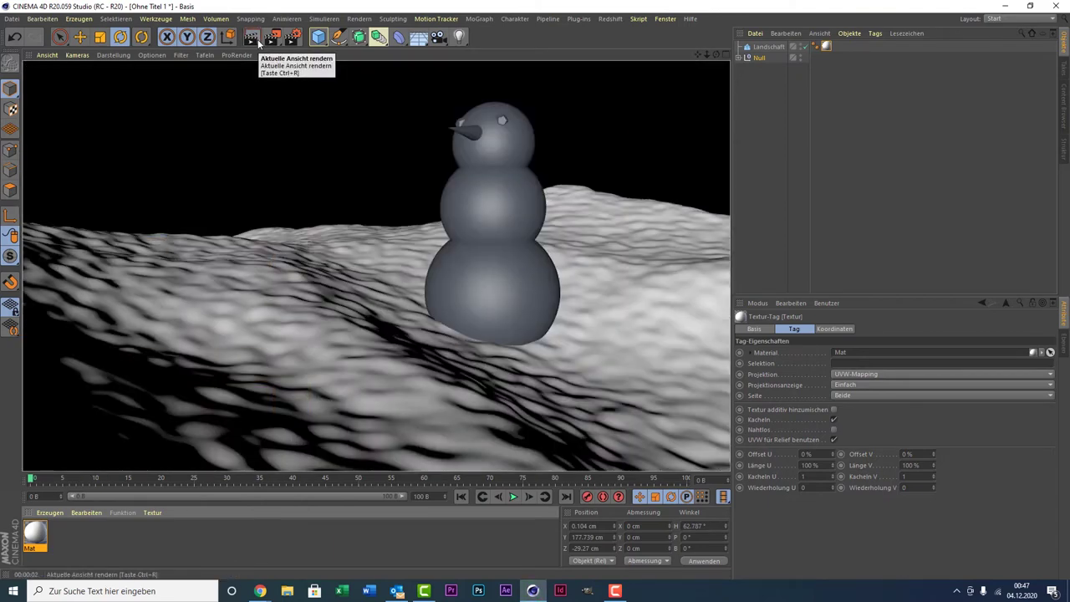
{"action": "left_click", "coordinate": [62, 549]}
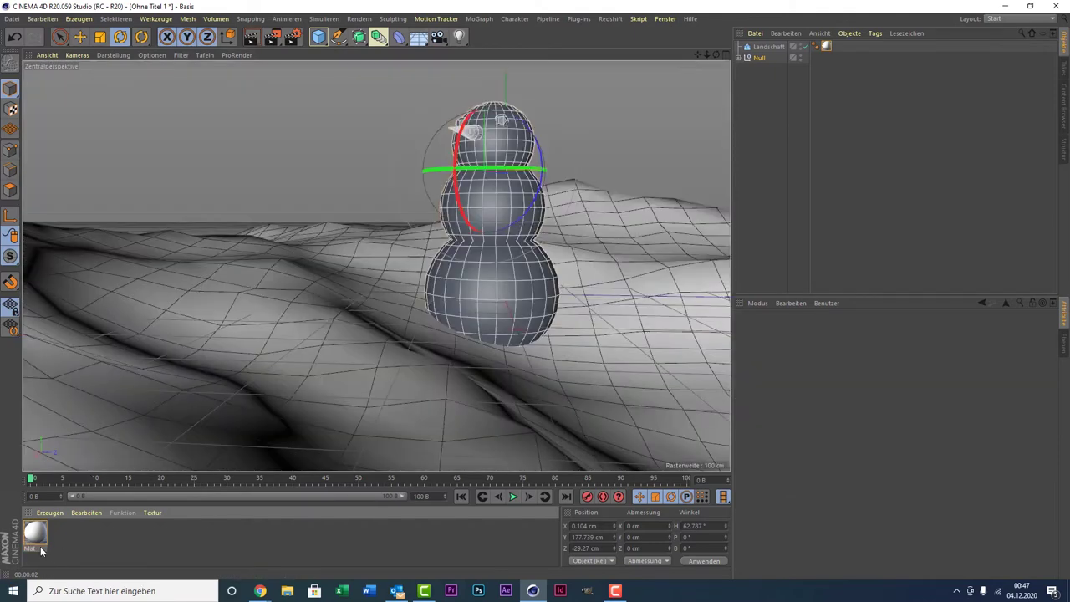
{"action": "left_click", "coordinate": [748, 57]}
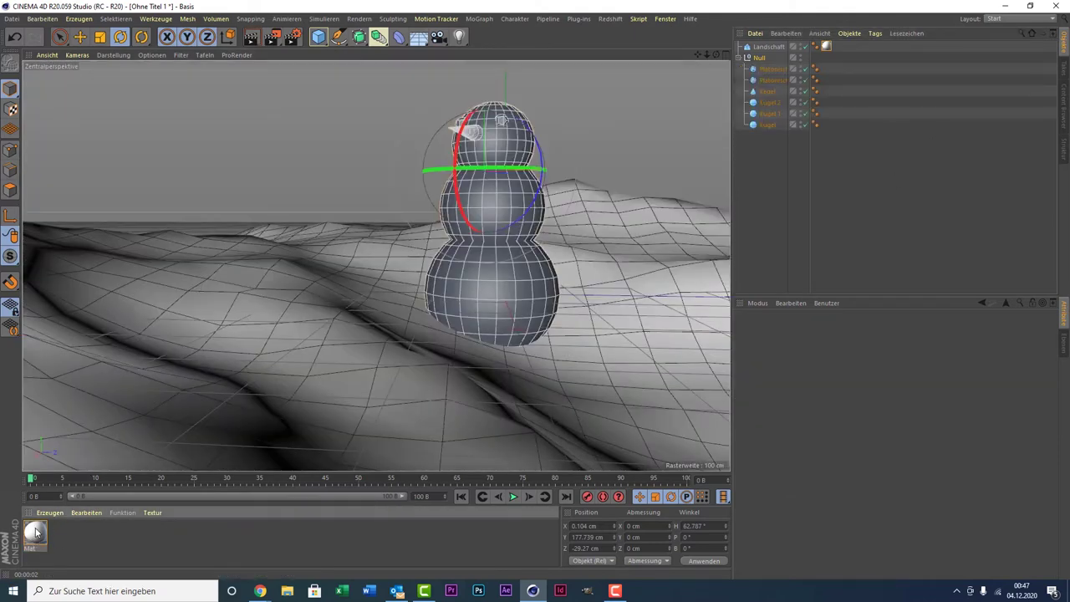
{"action": "left_click_drag", "start_coordinate": [777, 119], "coordinate": [776, 114]}
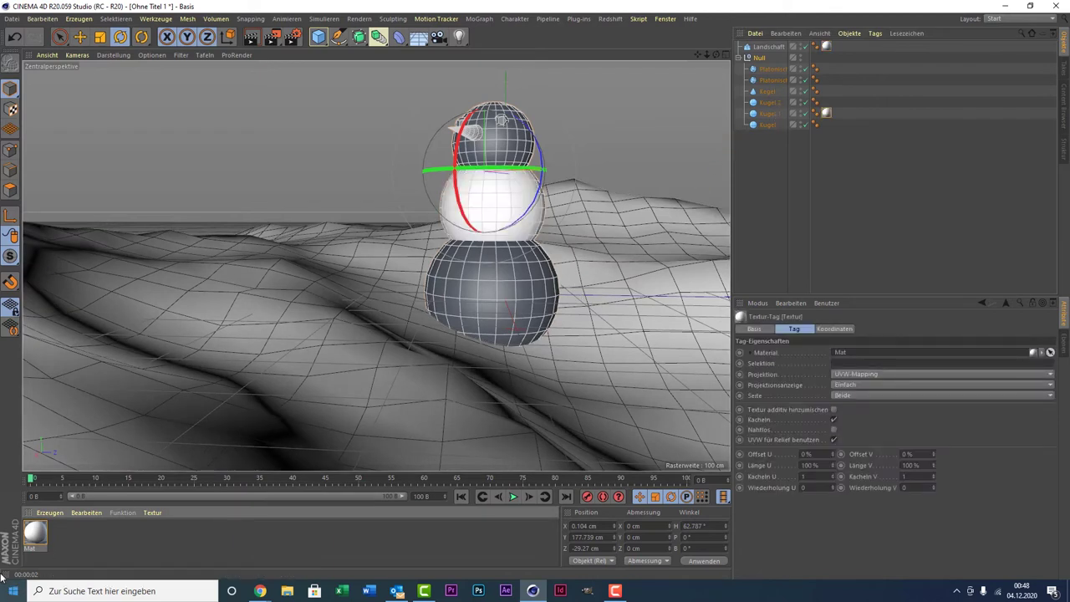
{"action": "left_click_drag", "start_coordinate": [43, 537], "coordinate": [767, 125]}
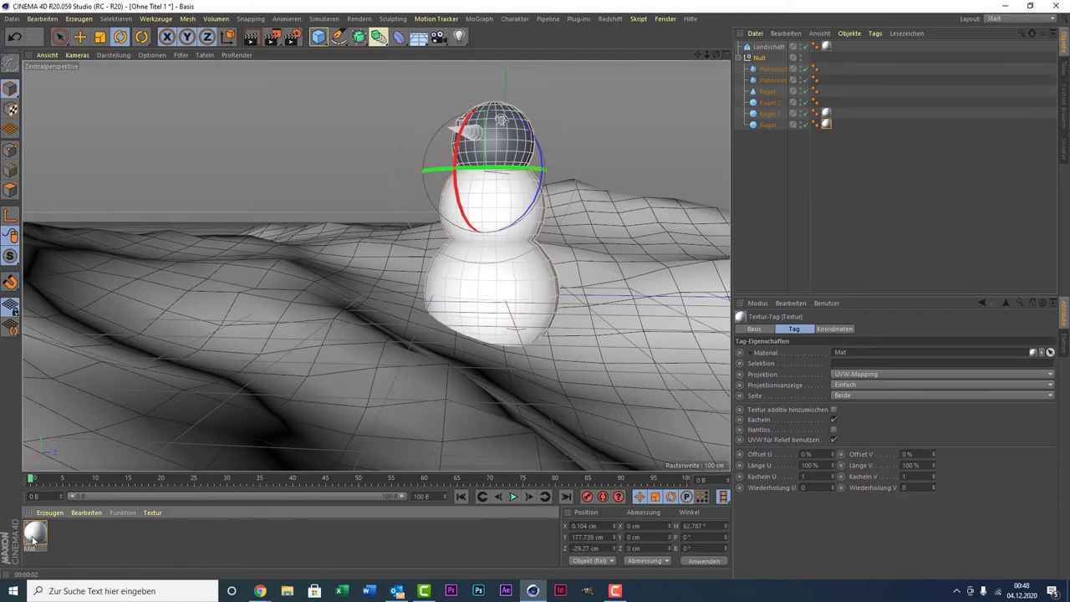
{"action": "mouse_move", "coordinate": [35, 535]}
{"action": "left_mouse_down"}
{"action": "mouse_move", "coordinate": [828, 145]}
{"action": "mouse_move", "coordinate": [782, 102]}
{"action": "left_mouse_up"}
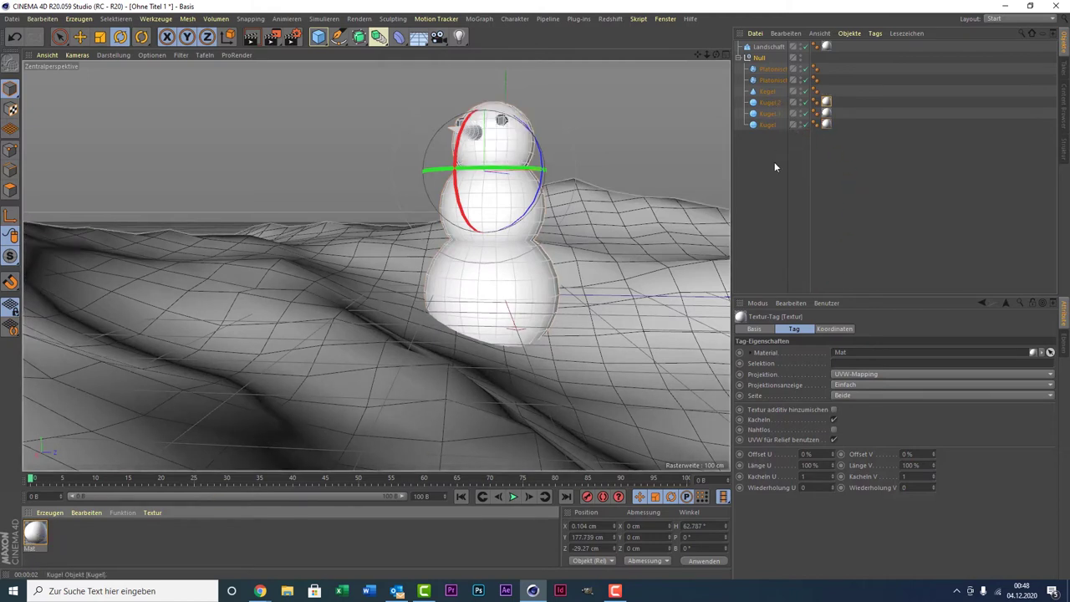
{"action": "left_click", "coordinate": [261, 38]}
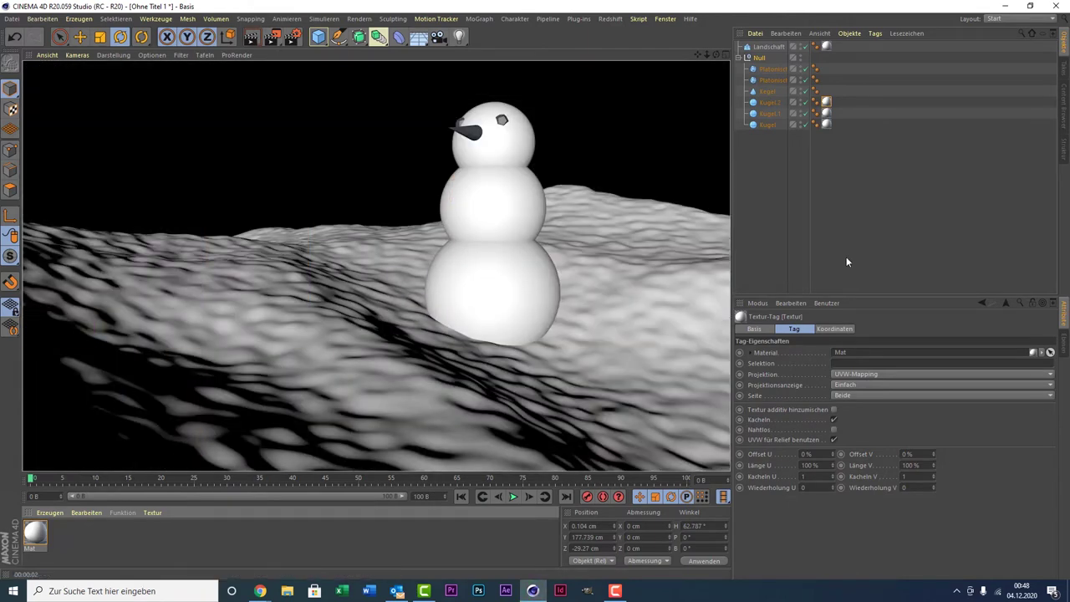
{"action": "left_click", "coordinate": [786, 192]}
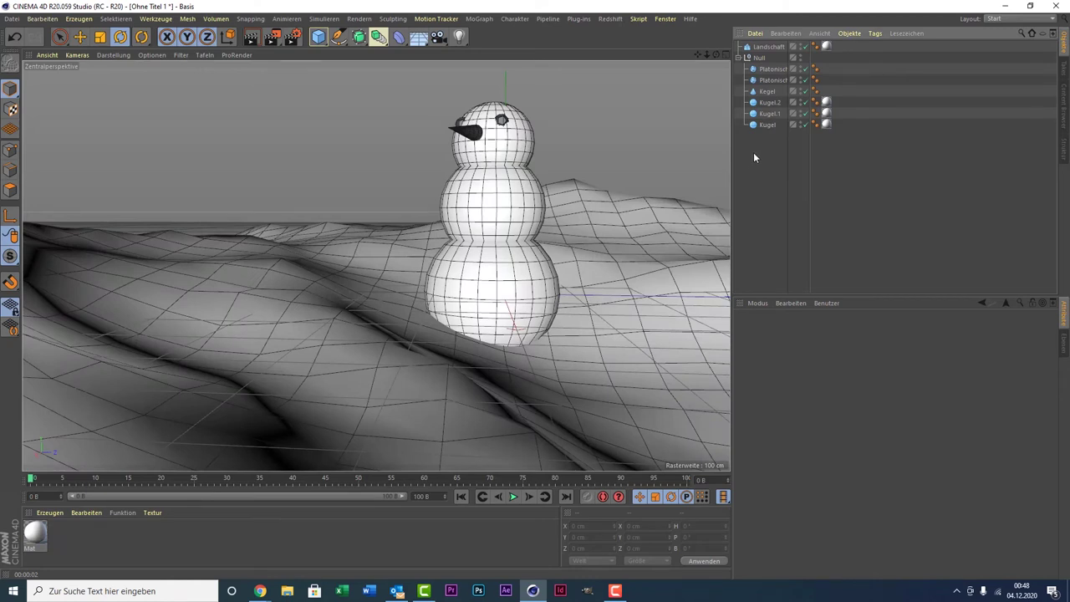
- Select the six snowman objects, make them editable with C, and render the view
{"action": "left_click_drag", "start_coordinate": [763, 142], "coordinate": [778, 92]}
{"action": "left_click_drag", "start_coordinate": [778, 92], "coordinate": [787, 62]}
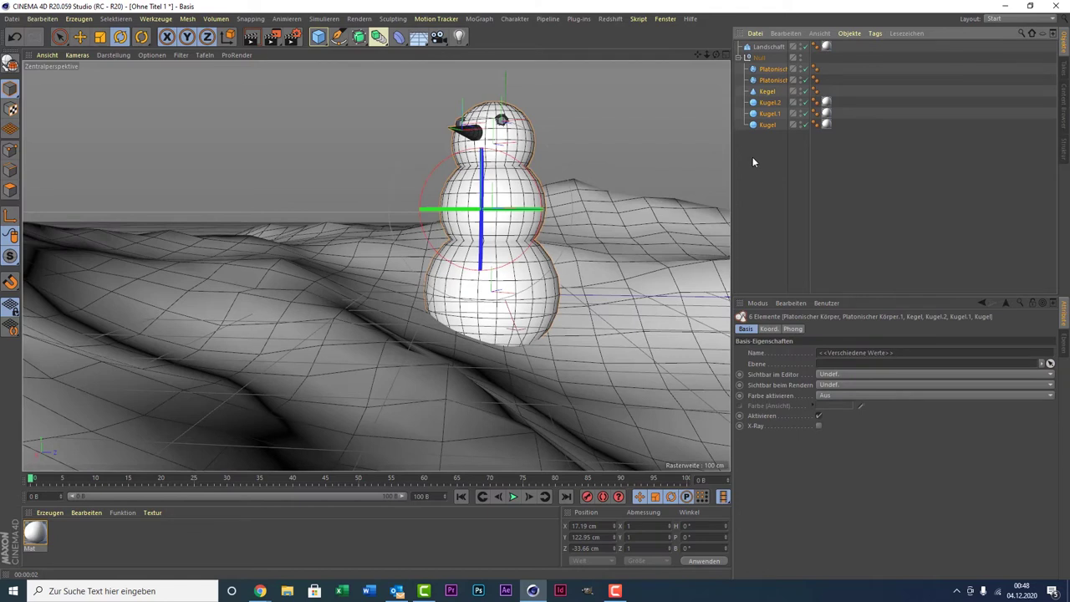
{"action": "key", "text": "c"}
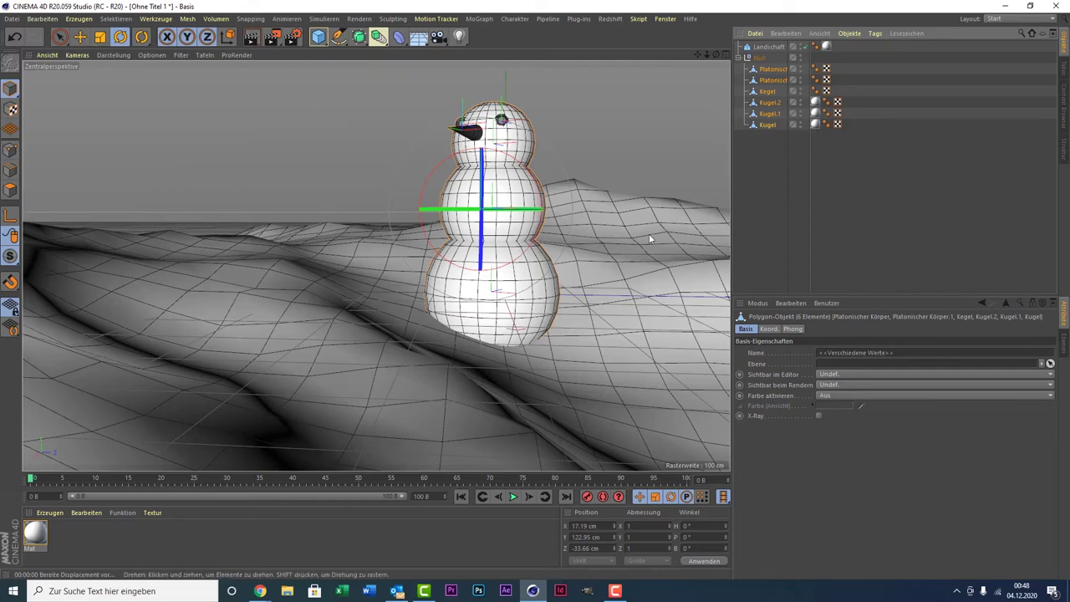
{"action": "key", "text": "ctrl+r"}
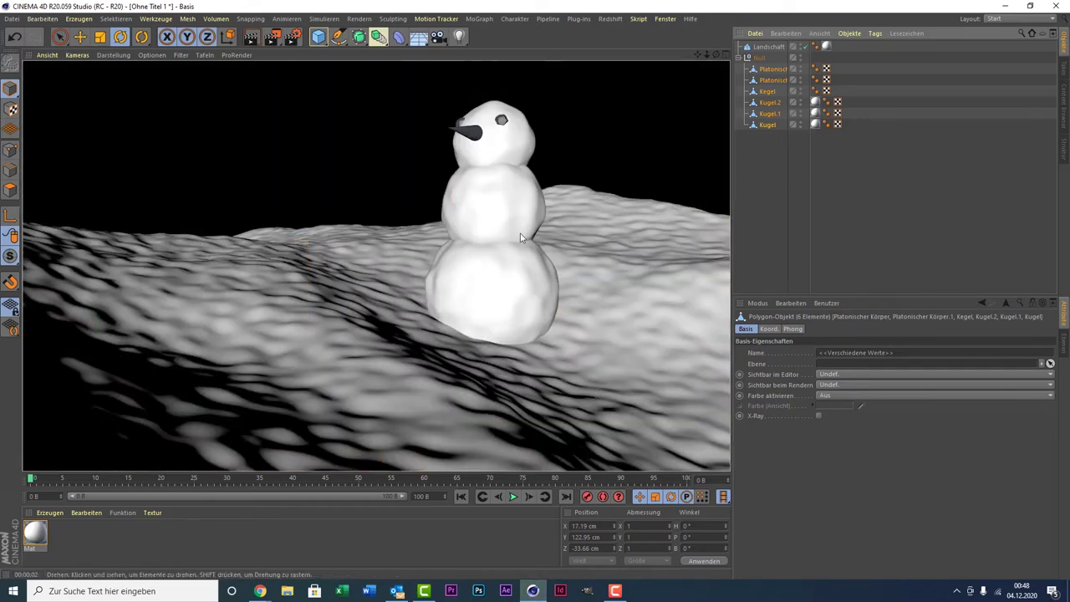
- Duplicate Mat and colour the copy dark brown (H 29°, S 89%, V 14%)
{"action": "left_click", "coordinate": [865, 188]}
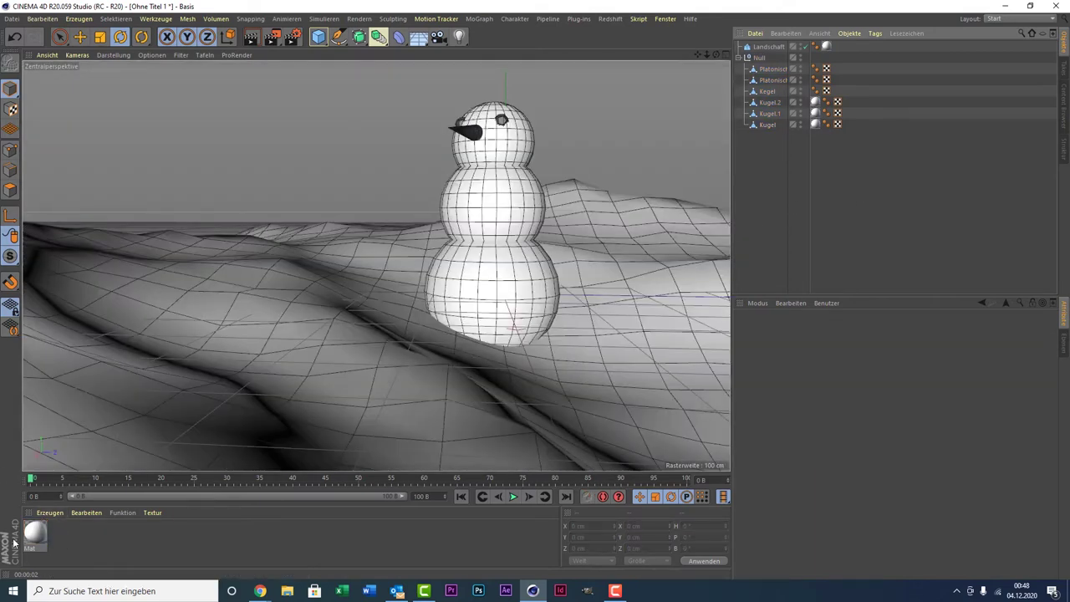
{"action": "left_click", "coordinate": [39, 534]}
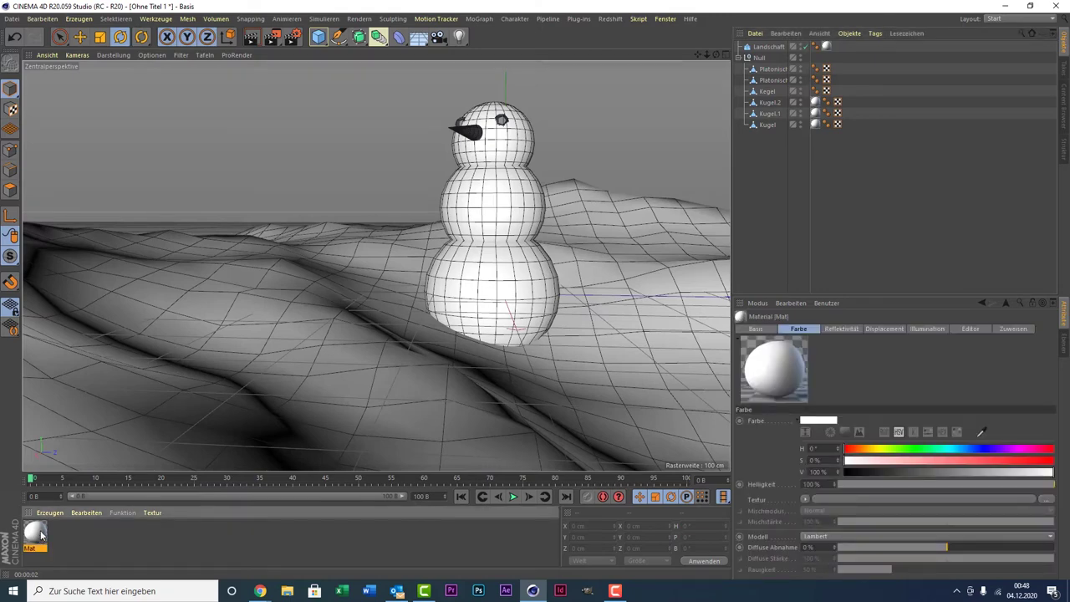
{"action": "left_click_drag", "start_coordinate": [40, 535], "coordinate": [63, 532], "text": "ctrl"}
{"action": "double_click", "coordinate": [35, 532]}
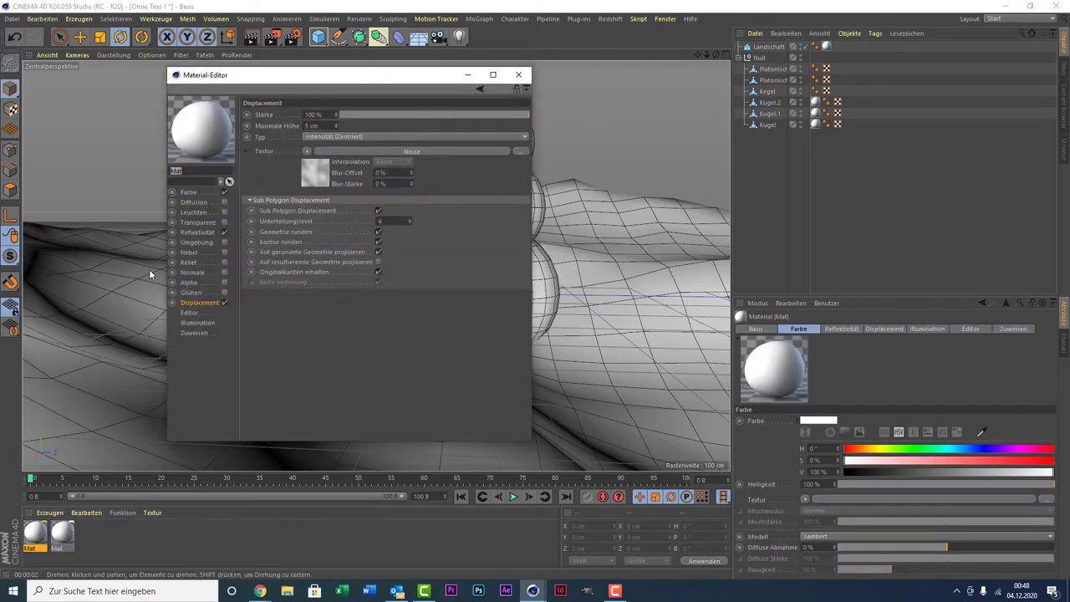
{"action": "left_click", "coordinate": [189, 192]}
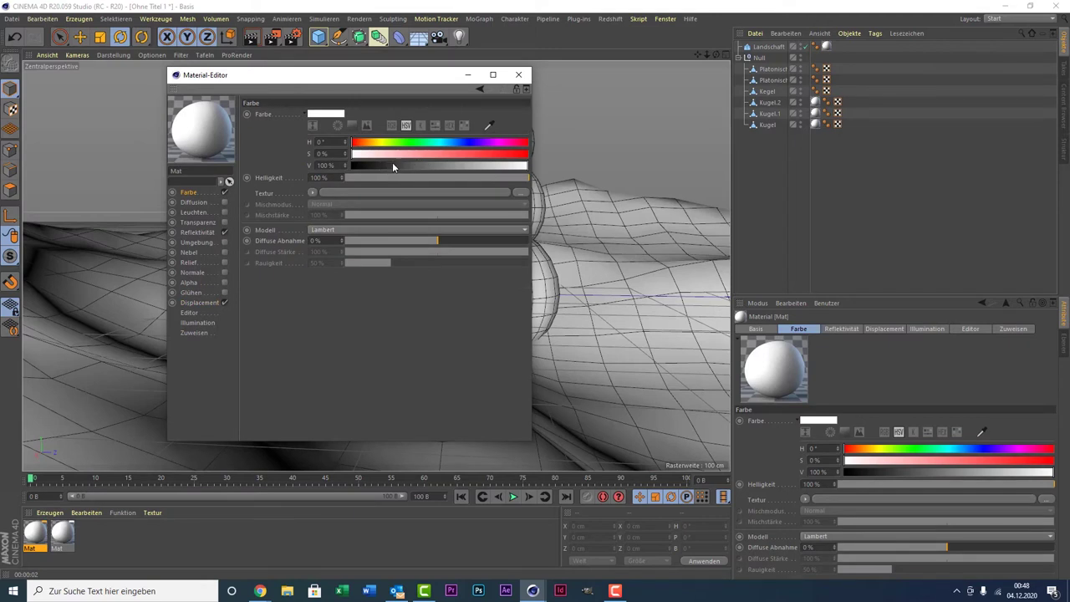
{"action": "mouse_move", "coordinate": [392, 148]}
{"action": "left_mouse_down"}
{"action": "mouse_move", "coordinate": [366, 143]}
{"action": "mouse_move", "coordinate": [508, 154]}
{"action": "left_mouse_up"}
{"action": "left_click_drag", "start_coordinate": [508, 165], "coordinate": [376, 167]}
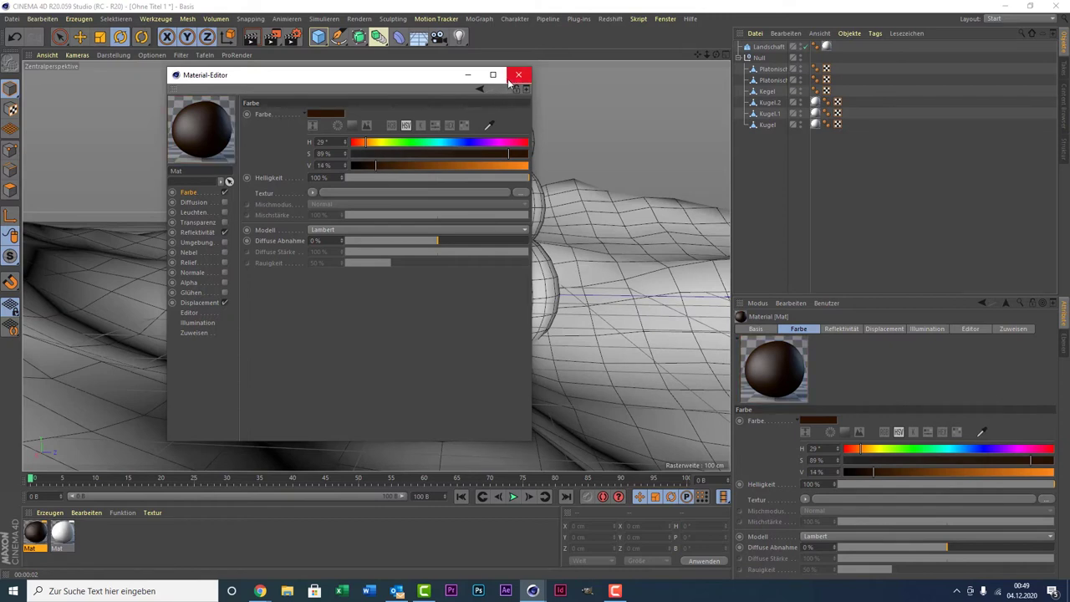
- Add a GGX reflectance layer at 5% brightness and close the editor
{"action": "left_click", "coordinate": [198, 232]}
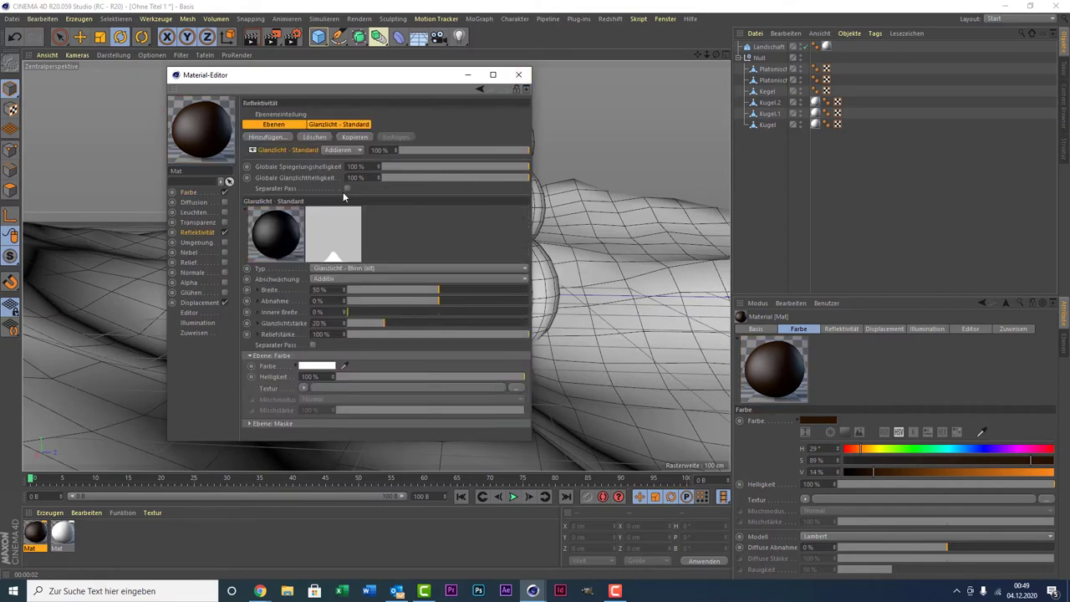
{"action": "left_click", "coordinate": [279, 139]}
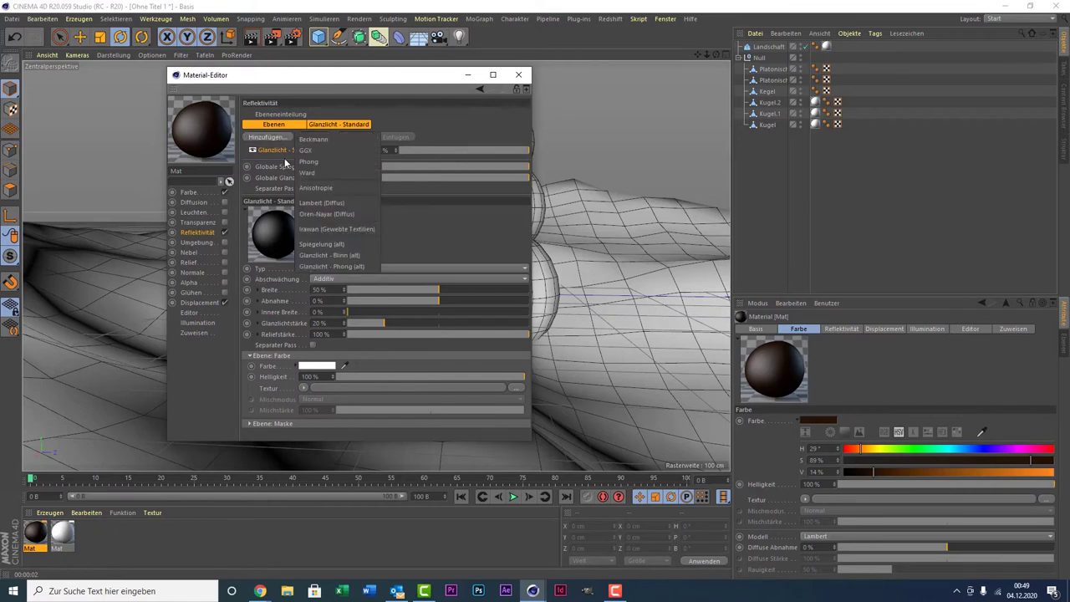
{"action": "left_click", "coordinate": [329, 154]}
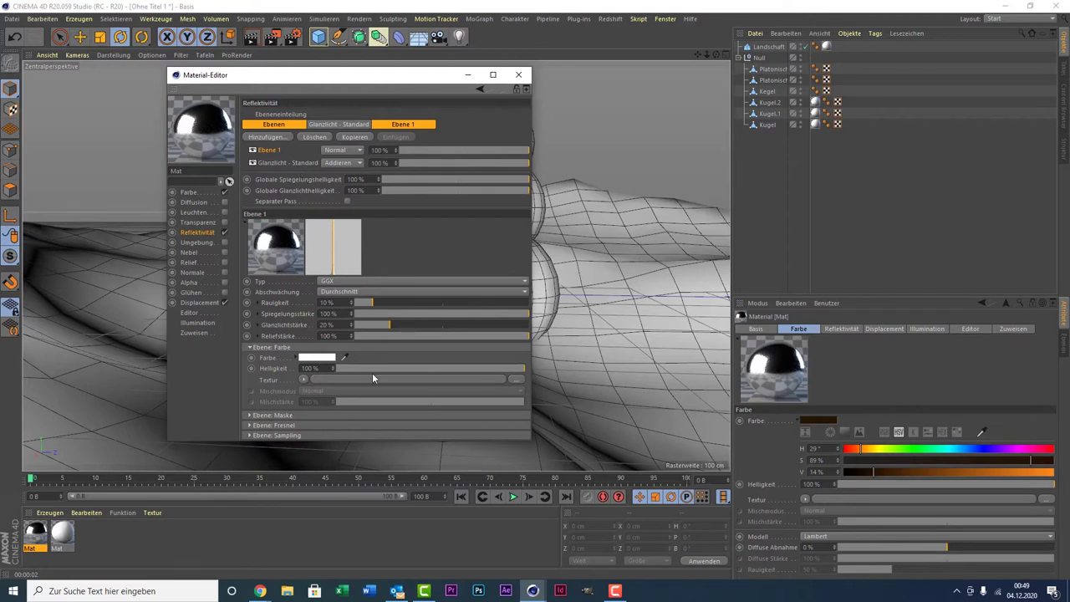
{"action": "left_click_drag", "start_coordinate": [351, 369], "coordinate": [346, 369]}
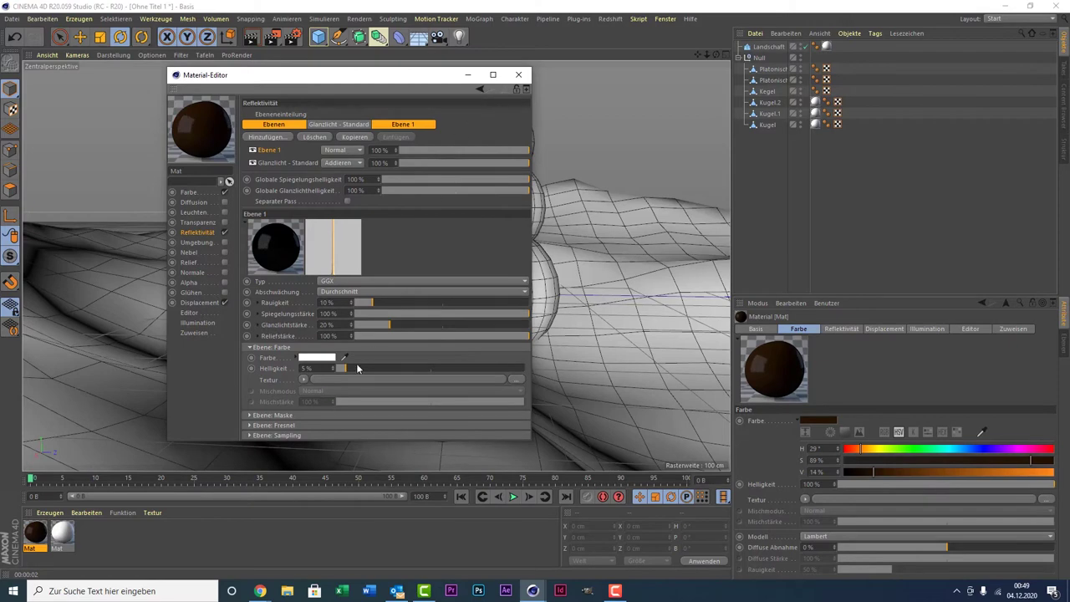
{"action": "left_click", "coordinate": [516, 76]}
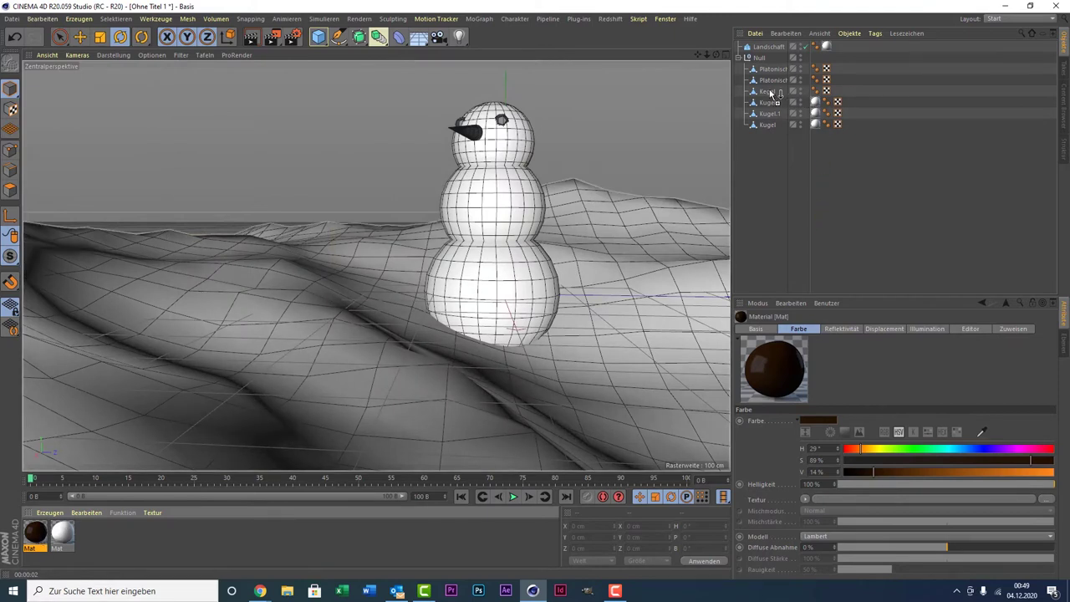
- Apply the brown material to the cone nose and both eyes
{"action": "left_click_drag", "start_coordinate": [779, 285], "coordinate": [771, 93]}
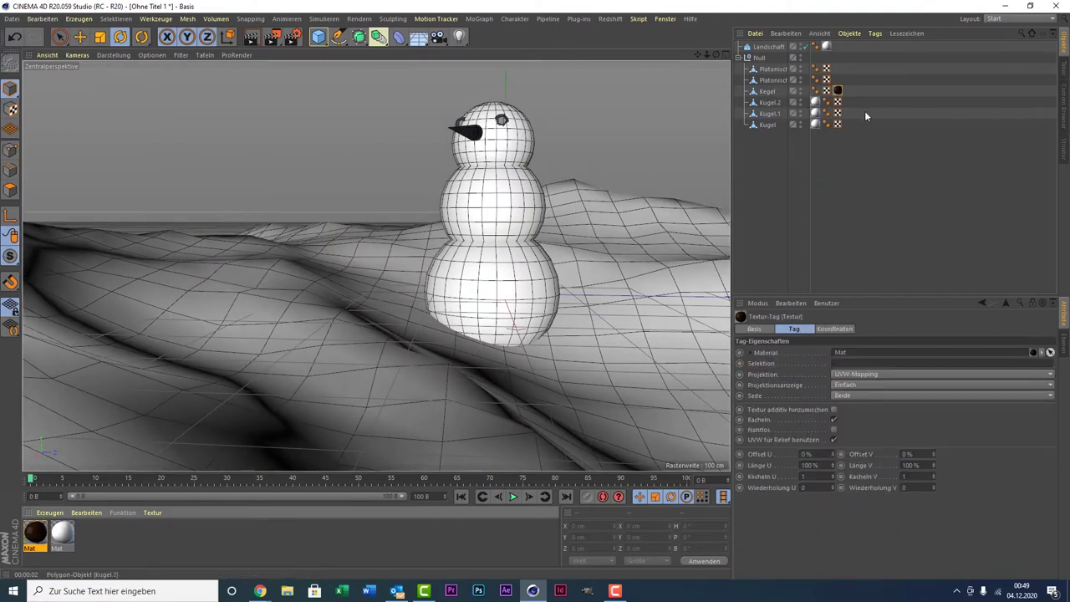
{"action": "mouse_move", "coordinate": [839, 91]}
{"action": "left_mouse_down"}
{"action": "mouse_move", "coordinate": [839, 79]}
{"action": "mouse_move", "coordinate": [717, 20]}
{"action": "left_mouse_up"}
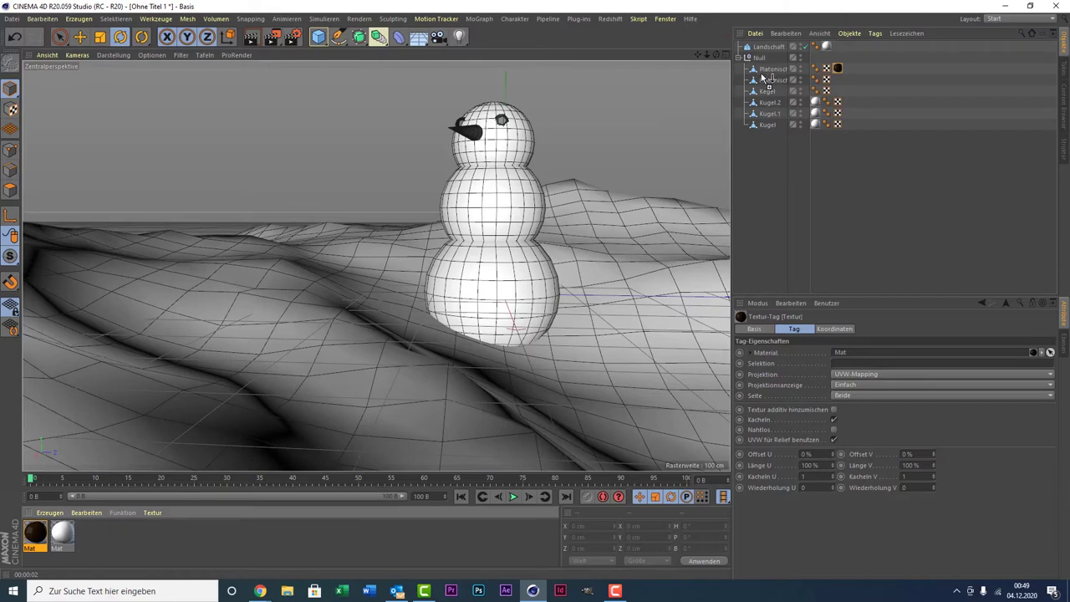
{"action": "left_click_drag", "start_coordinate": [716, 19], "coordinate": [767, 81], "text": "ctrl"}
- Add a Phong reflectance layer to the white Mat at 5% brightness and close the editor
{"action": "double_click", "coordinate": [66, 532]}
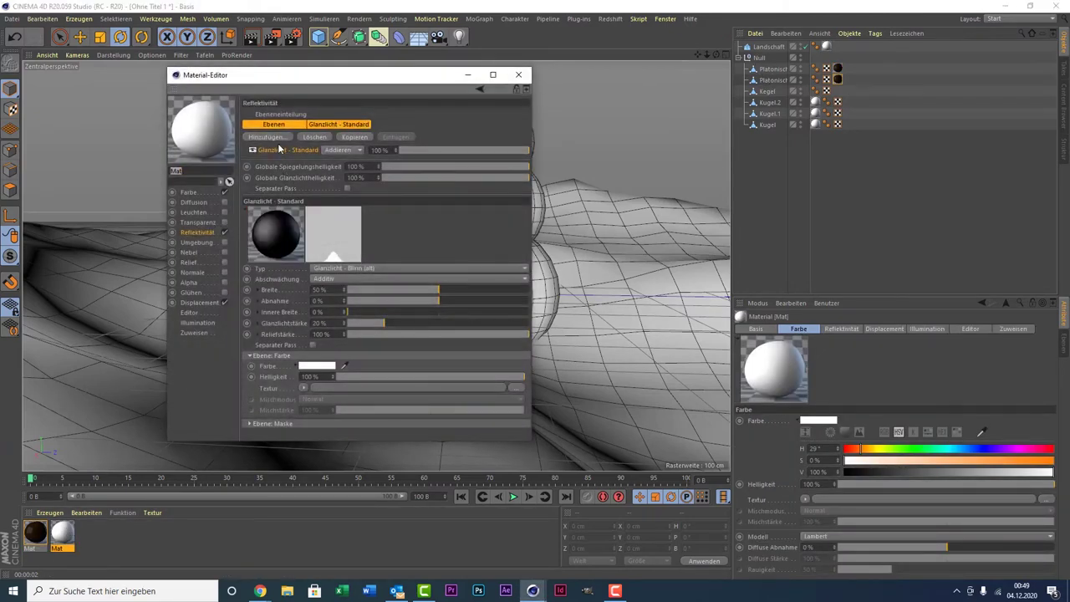
{"action": "left_click", "coordinate": [268, 137]}
{"action": "left_click", "coordinate": [326, 159]}
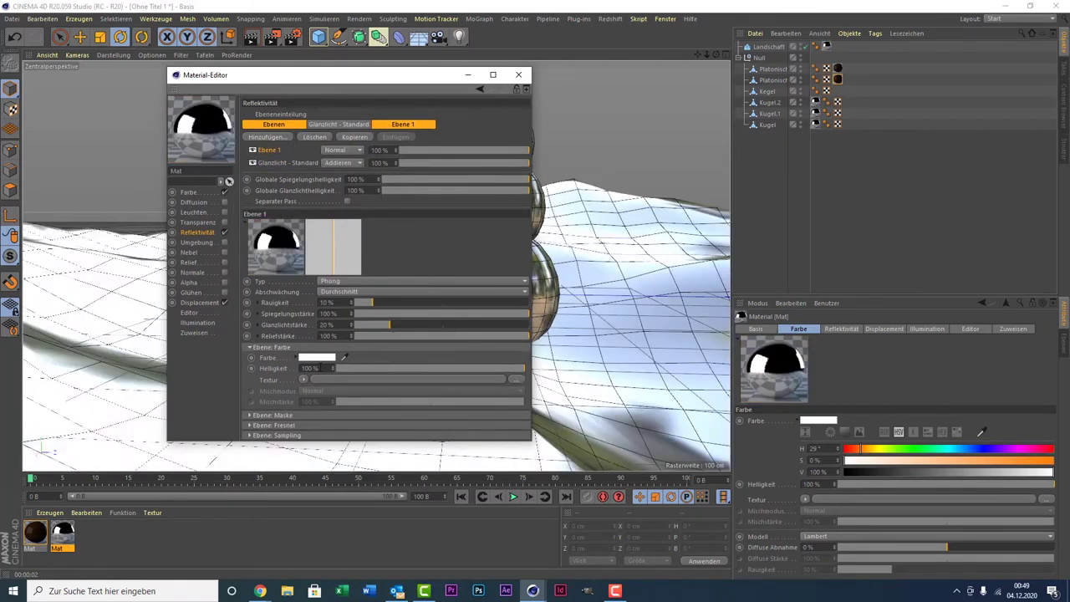
{"action": "double_click", "coordinate": [311, 368]}
{"action": "type", "text": "5"}
{"action": "key", "text": "Return"}
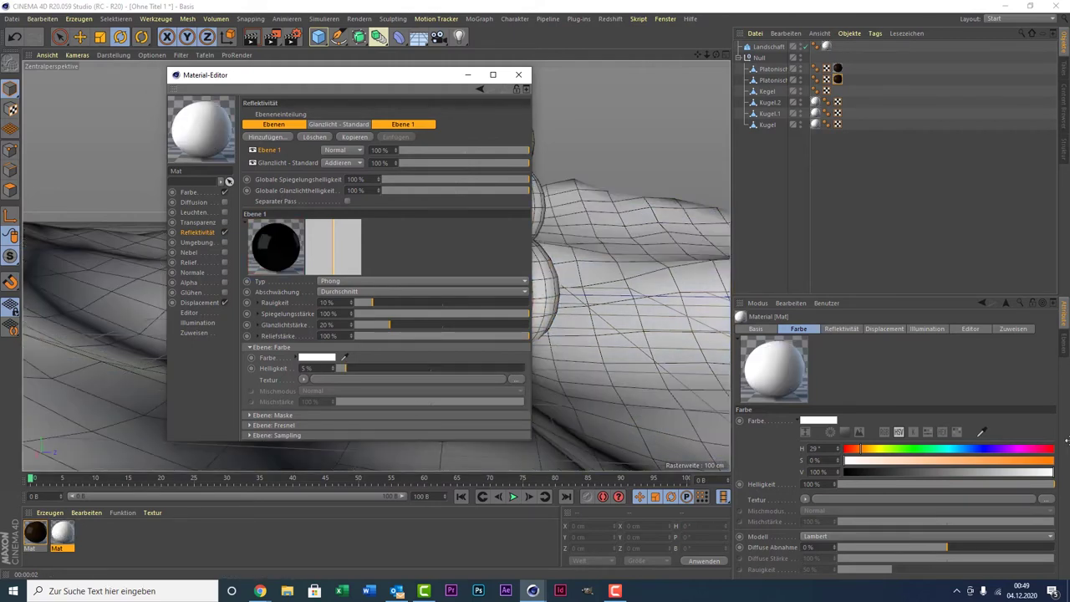
{"action": "left_click", "coordinate": [517, 75]}
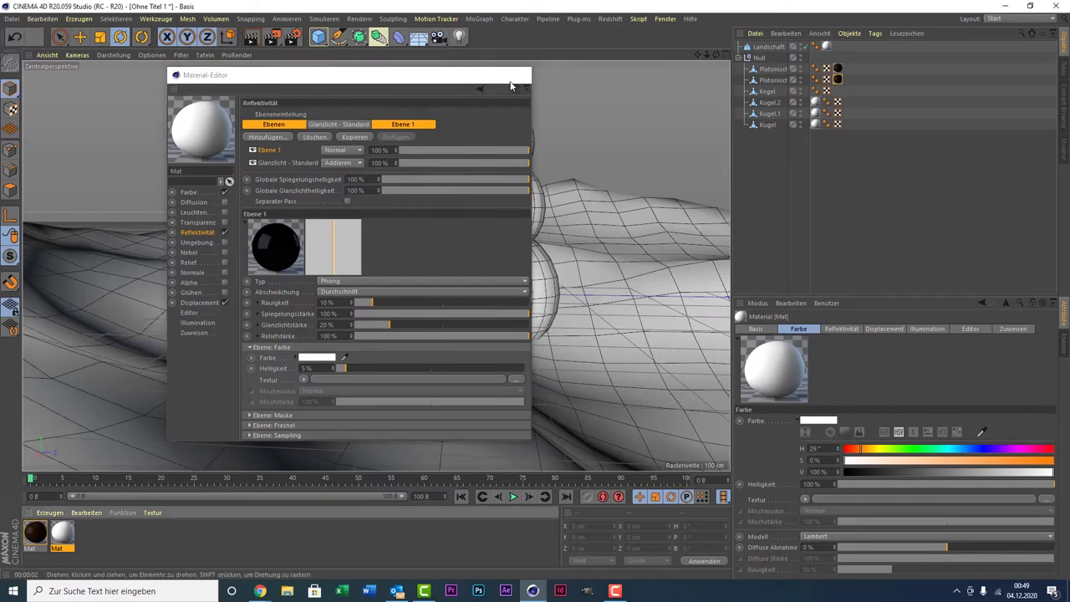
- Duplicate the dark material and raise its colour V to 100% for full orange
{"action": "left_click", "coordinate": [37, 532]}
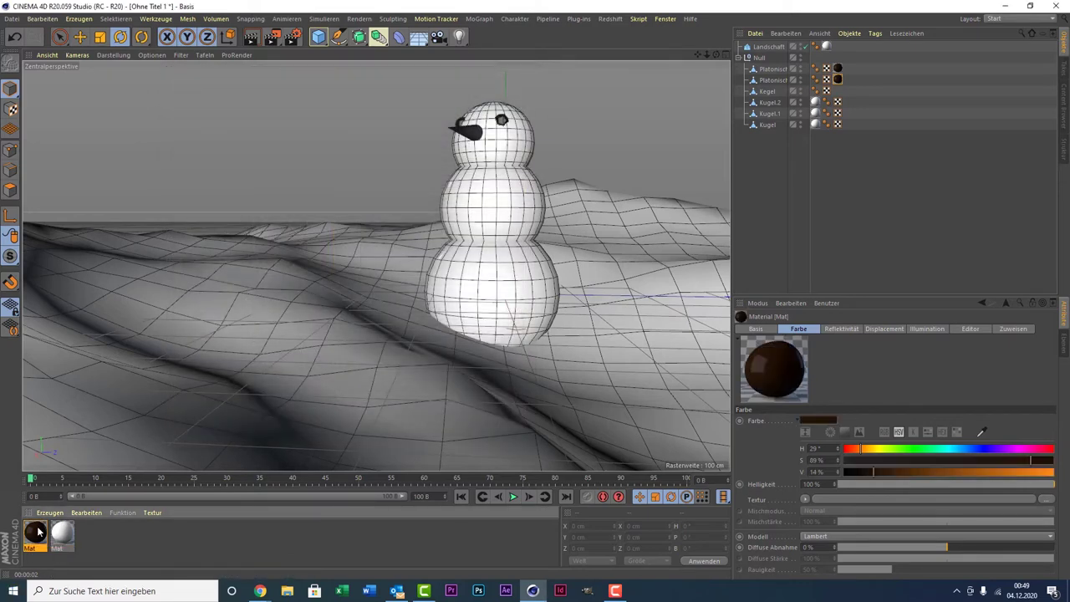
{"action": "left_click_drag", "start_coordinate": [37, 532], "coordinate": [63, 531], "text": "ctrl"}
{"action": "double_click", "coordinate": [63, 532]}
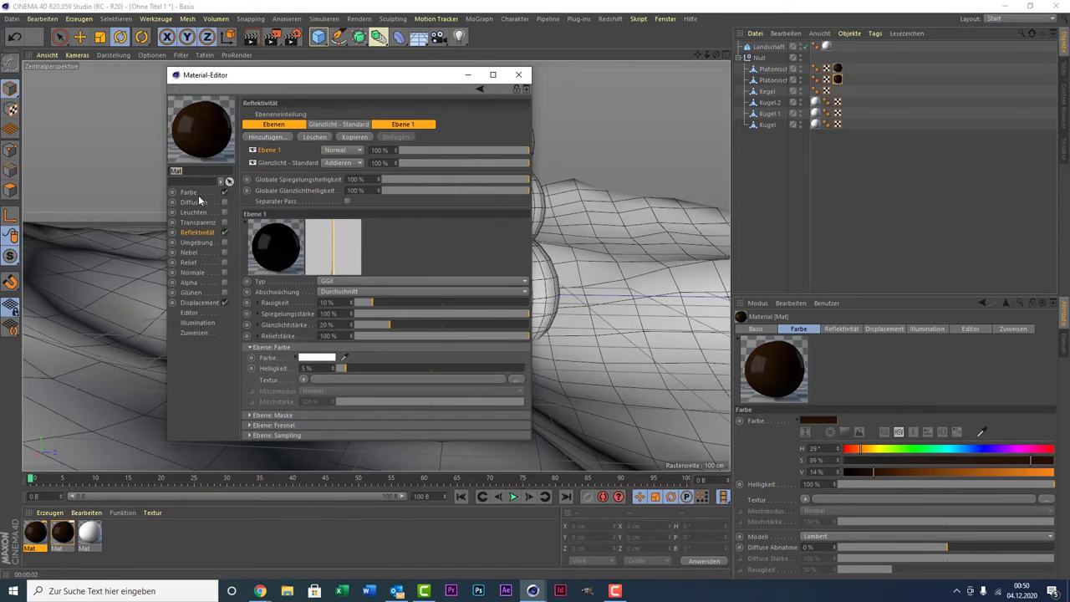
{"action": "left_click", "coordinate": [189, 193]}
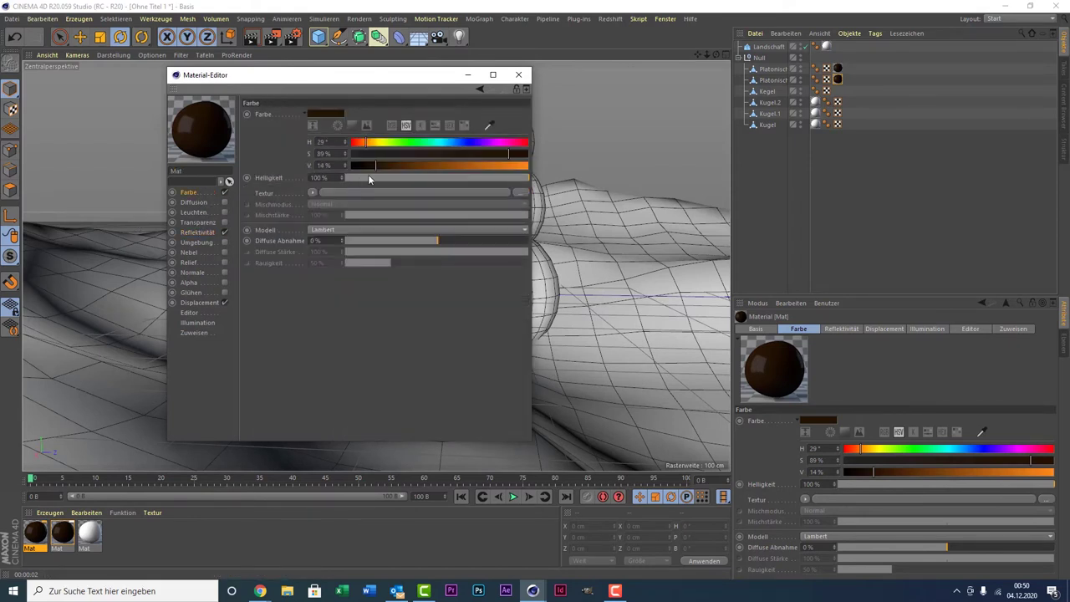
{"action": "left_click_drag", "start_coordinate": [390, 165], "coordinate": [562, 164]}
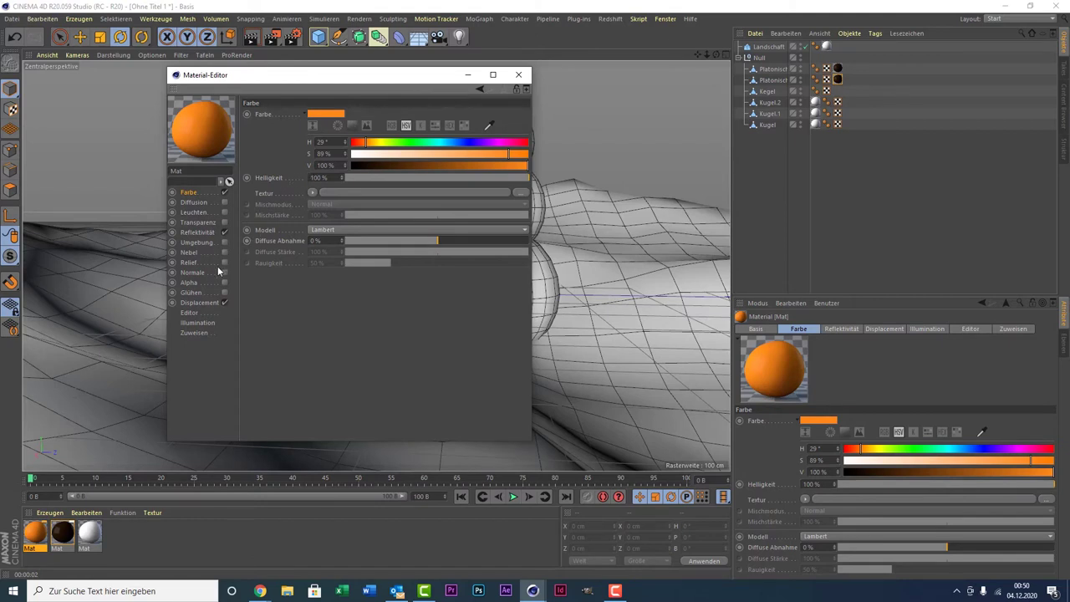
- Enable Relief with a Karo shader at U-Frequenz 0 and V-Frequenz 2
{"action": "left_click", "coordinate": [224, 262]}
{"action": "left_click", "coordinate": [302, 140]}
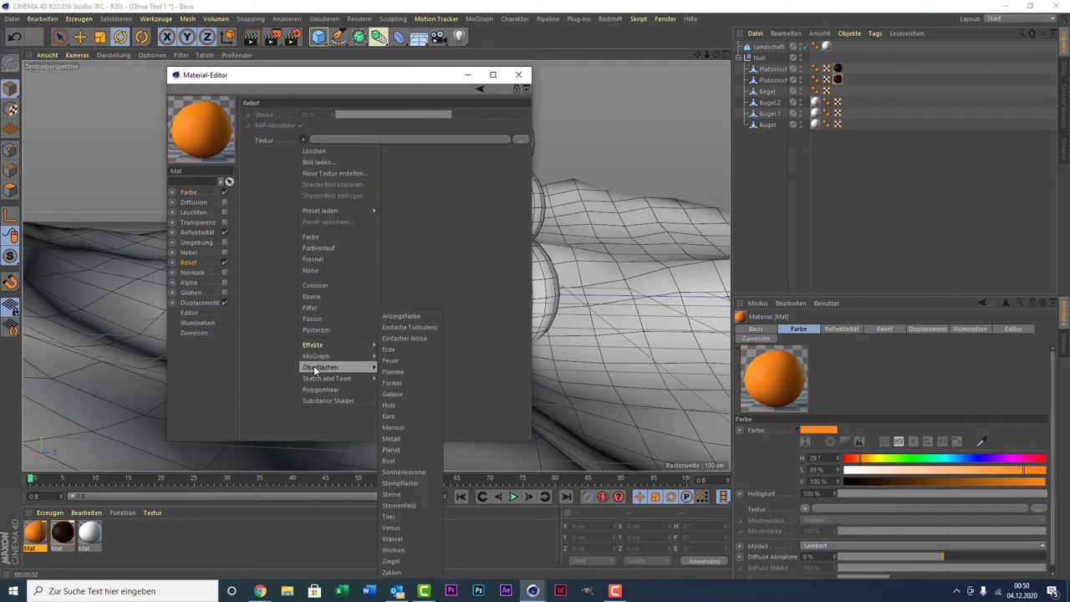
{"action": "mouse_move", "coordinate": [321, 367]}
{"action": "left_click", "coordinate": [408, 416]}
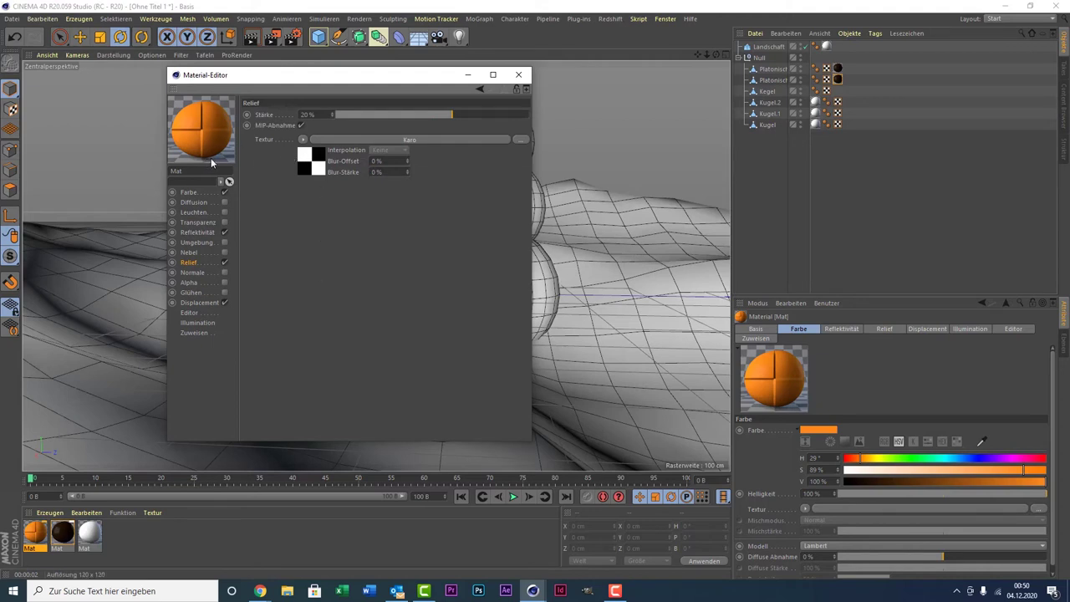
{"action": "left_click", "coordinate": [317, 169]}
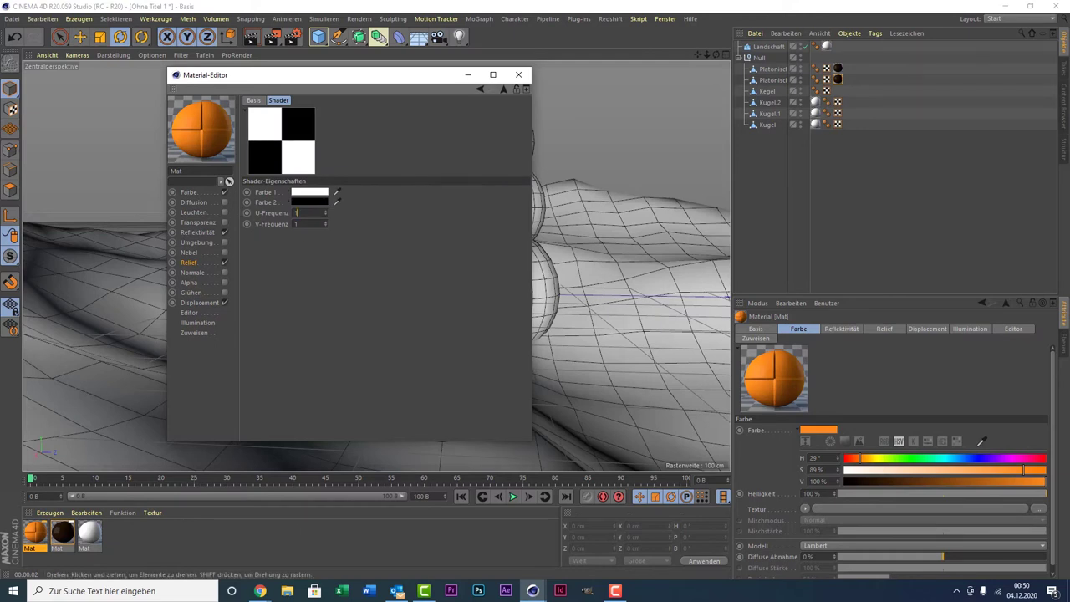
{"action": "type", "text": "0"}
{"action": "key", "text": "Return"}
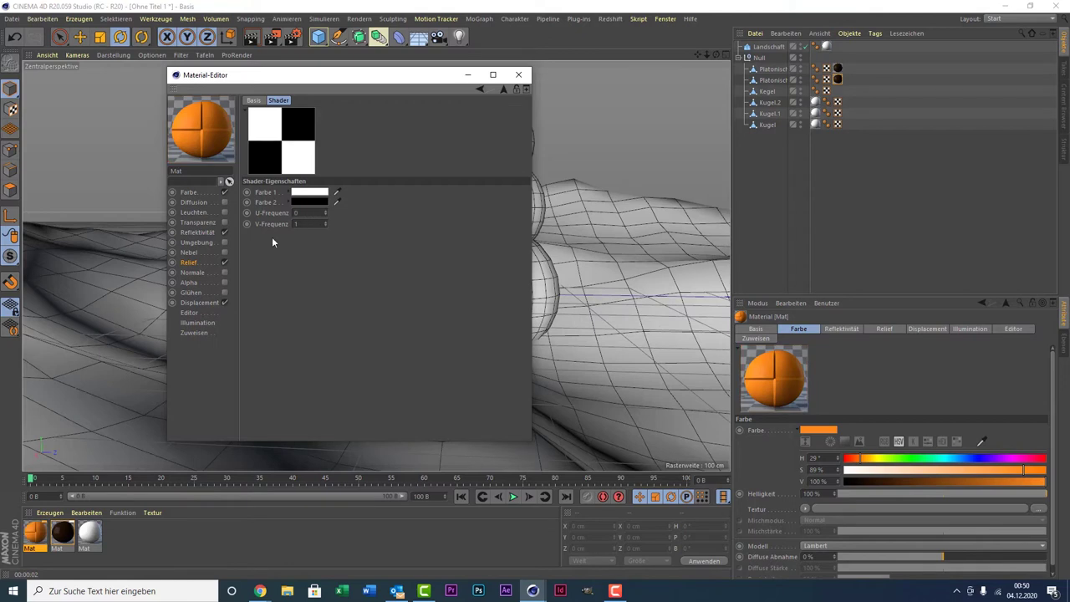
{"action": "key", "text": "Return"}
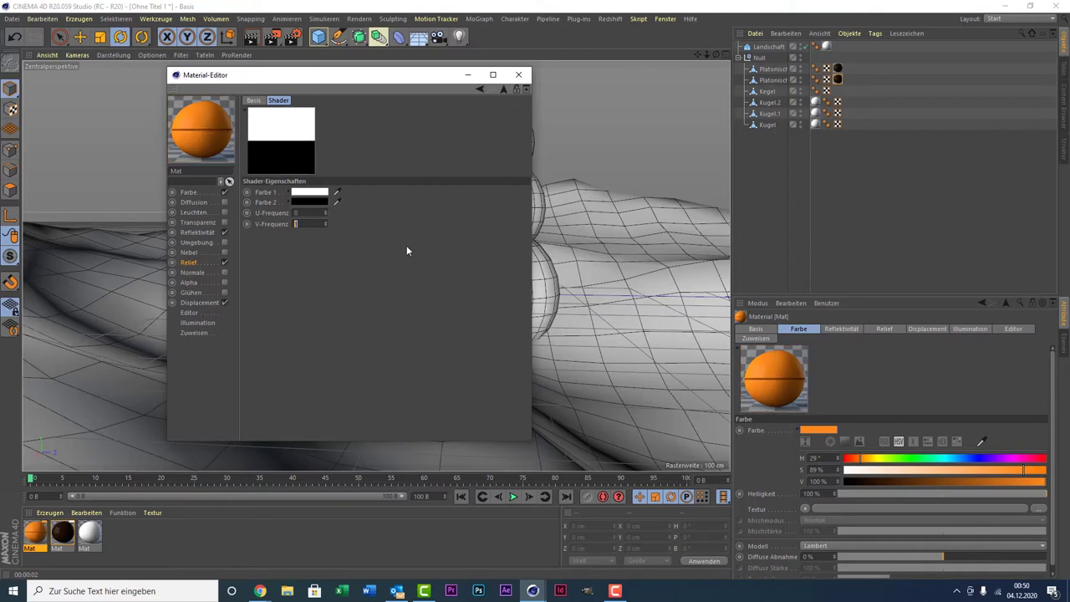
{"action": "type", "text": "2"}
{"action": "key", "text": "Return"}
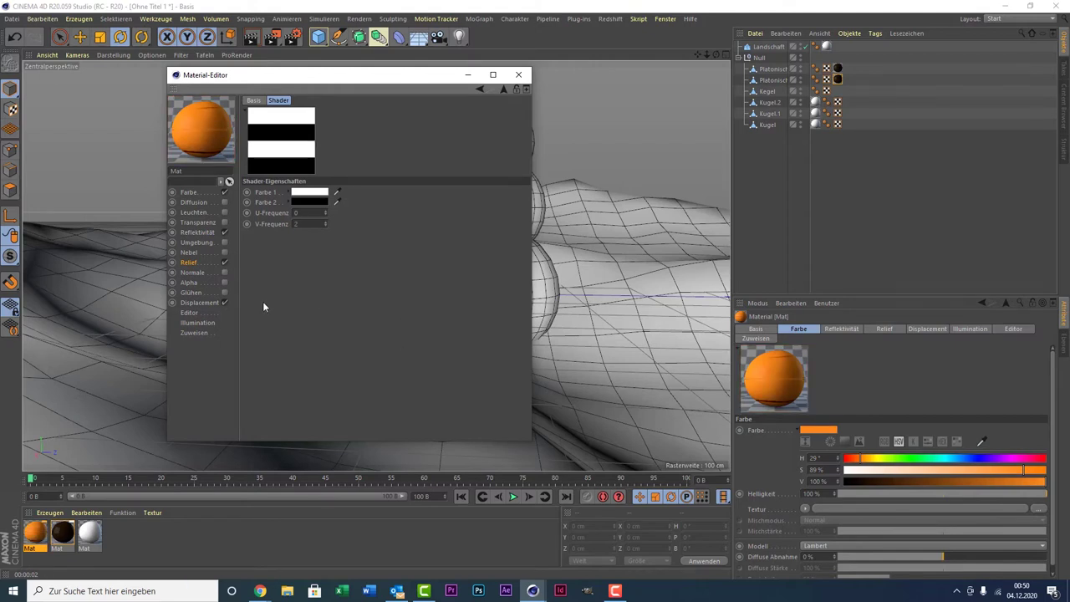
- Set the relief blur offset and blur strength to 20% each
{"action": "left_click", "coordinate": [189, 263]}
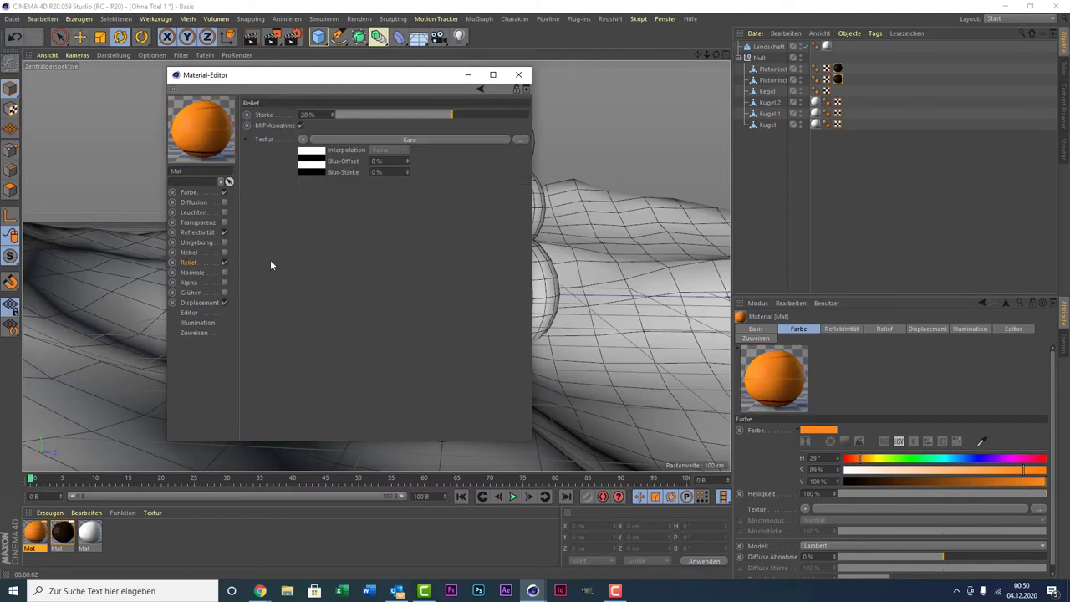
{"action": "left_click", "coordinate": [378, 160]}
{"action": "type", "text": "20"}
{"action": "key", "text": "Return"}
{"action": "type", "text": "2"}
{"action": "key", "text": "Return"}
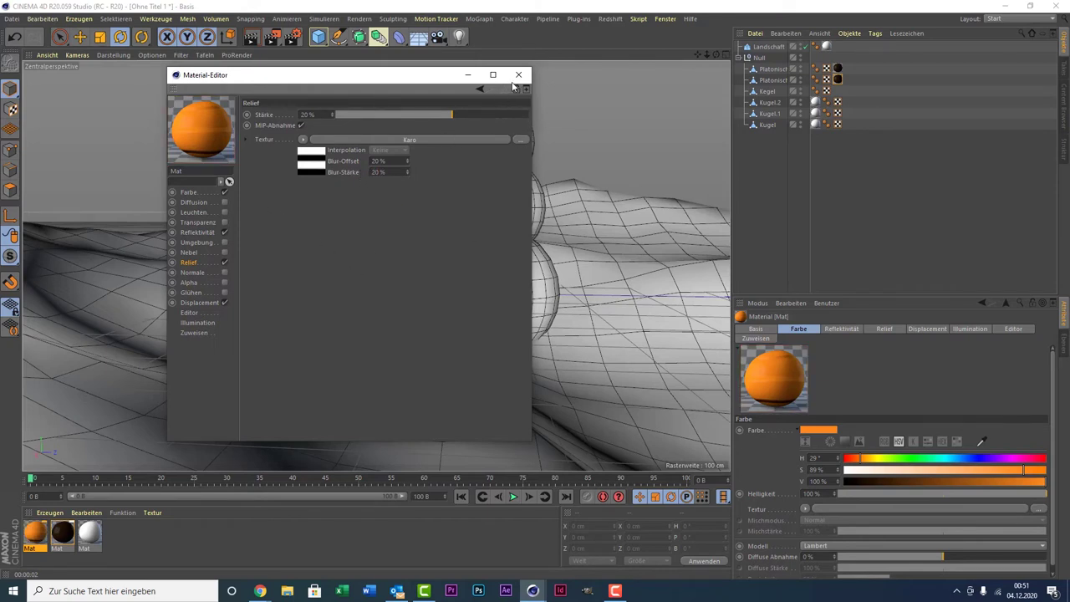
{"action": "left_click", "coordinate": [518, 75]}
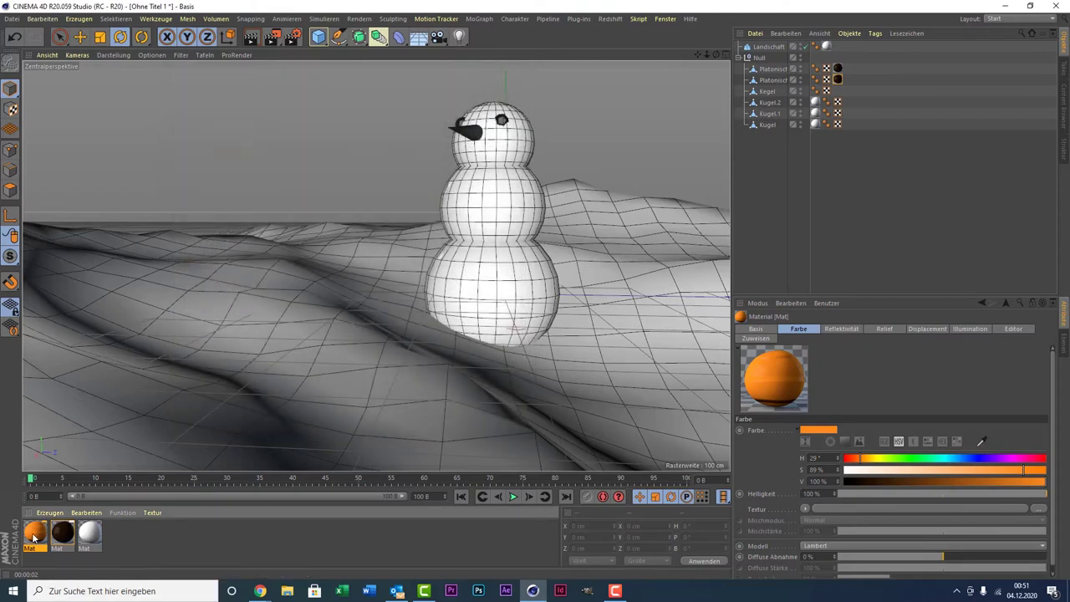
- Apply the orange material to the Kegel nose and test-render a view framed on the head
{"action": "left_click_drag", "start_coordinate": [34, 537], "coordinate": [767, 92]}
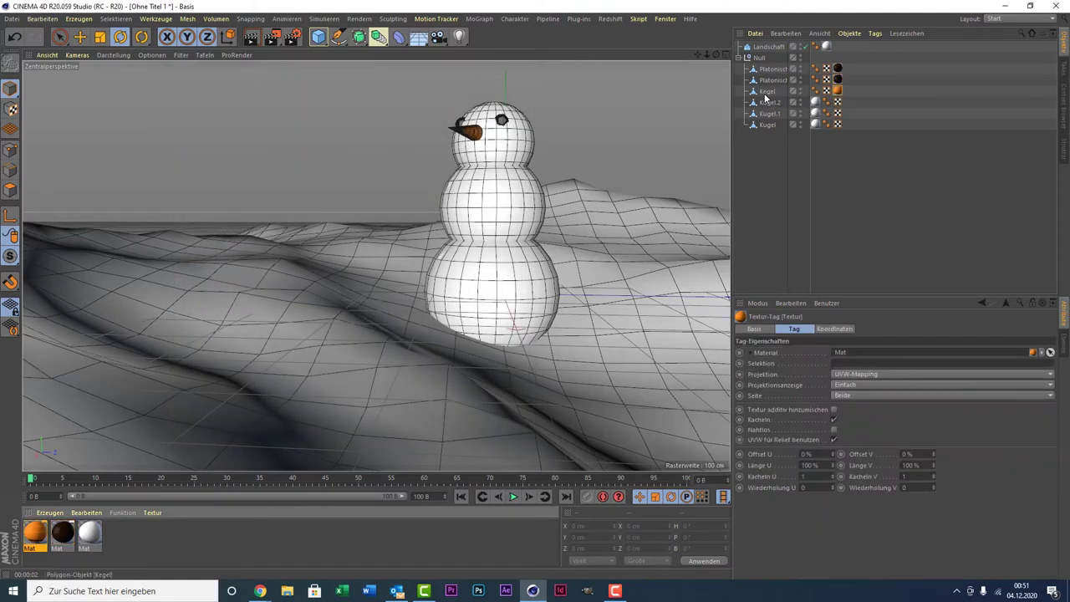
{"action": "left_click", "coordinate": [266, 38]}
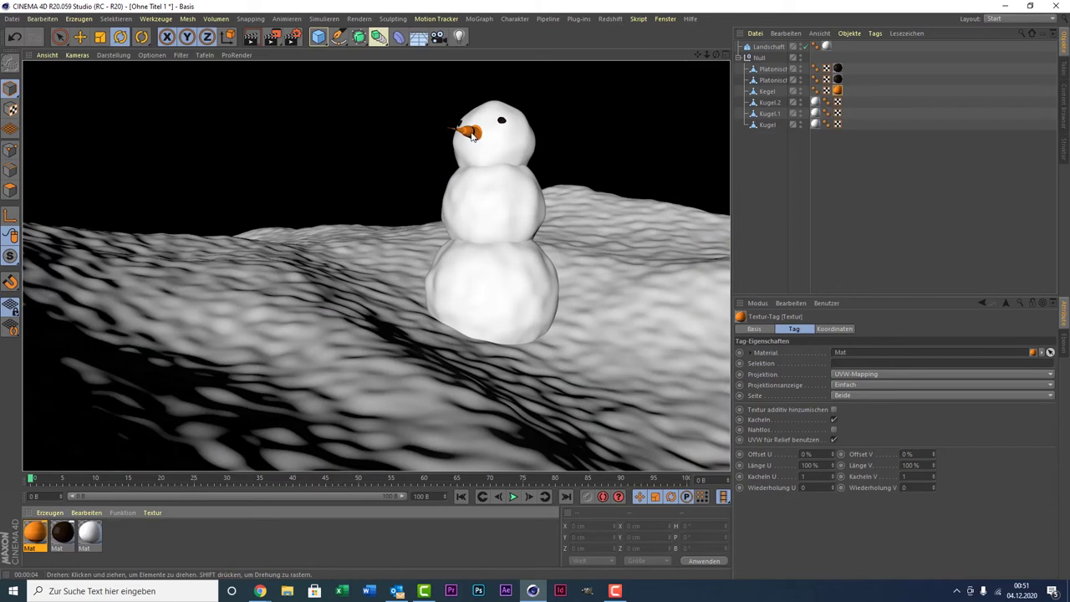
{"action": "scroll", "coordinate": [490, 143], "scroll_direction": "up", "scroll_amount": 3}
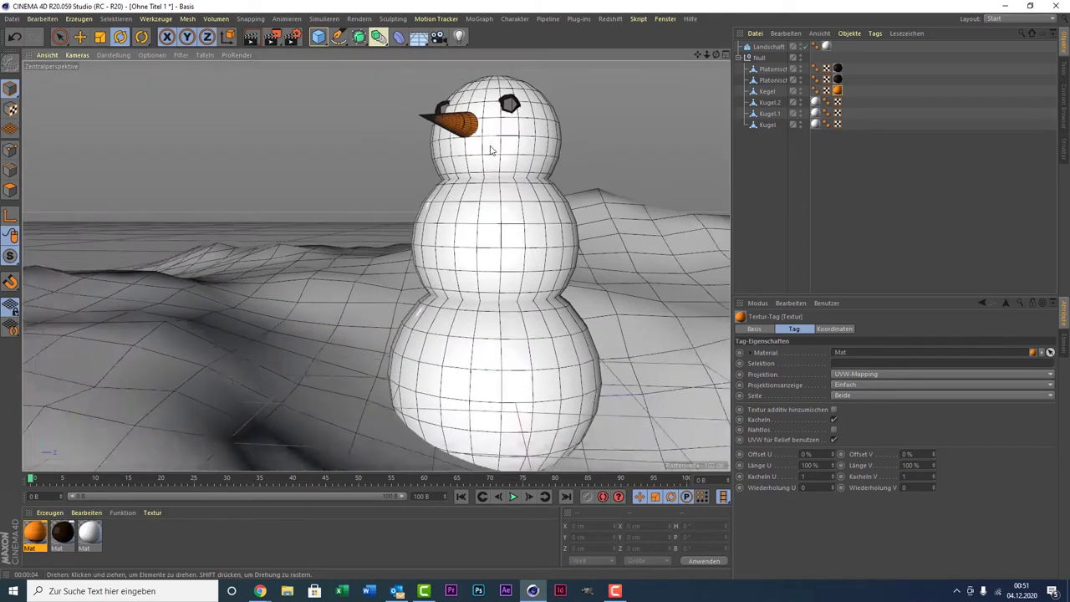
{"action": "scroll", "coordinate": [490, 143], "scroll_direction": "up", "scroll_amount": 2}
{"action": "scroll", "coordinate": [490, 143], "scroll_direction": "up", "scroll_amount": 2}
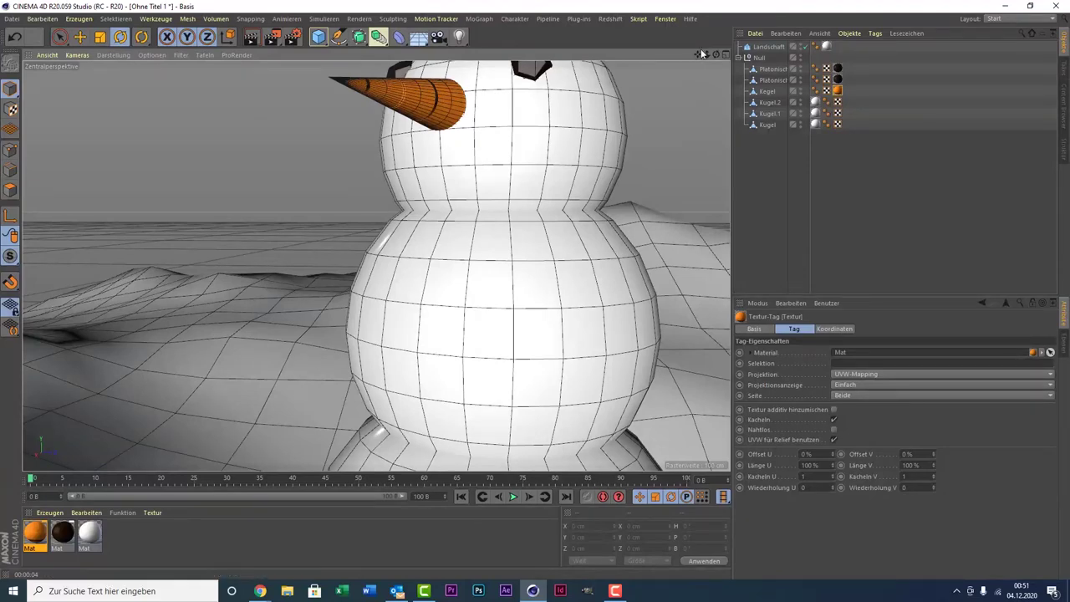
{"action": "left_click_drag", "start_coordinate": [699, 54], "coordinate": [197, 60]}
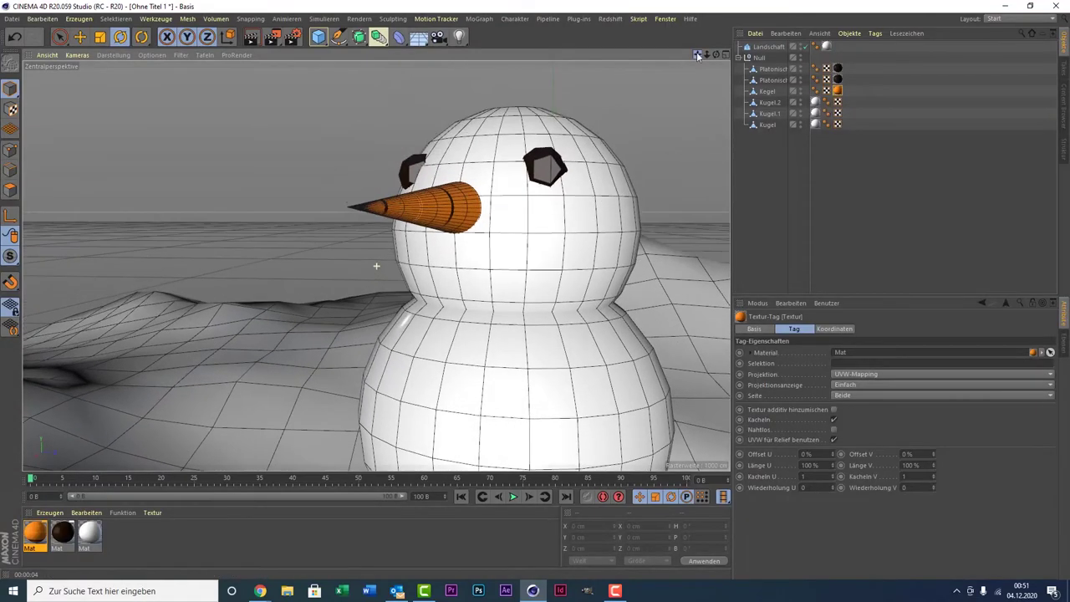
{"action": "left_click", "coordinate": [252, 39]}
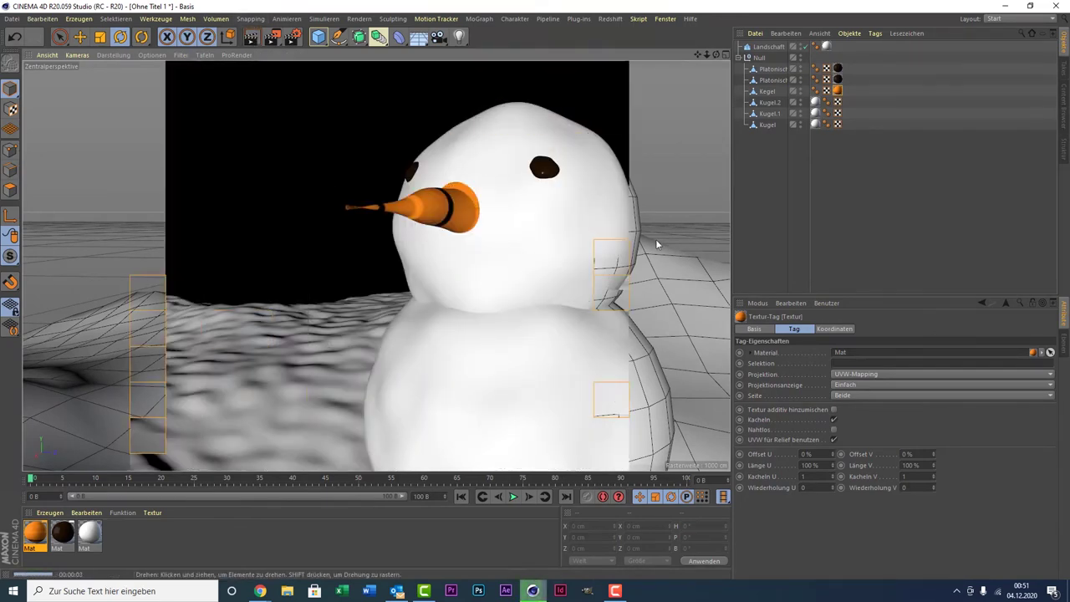
{"action": "left_click", "coordinate": [831, 183]}
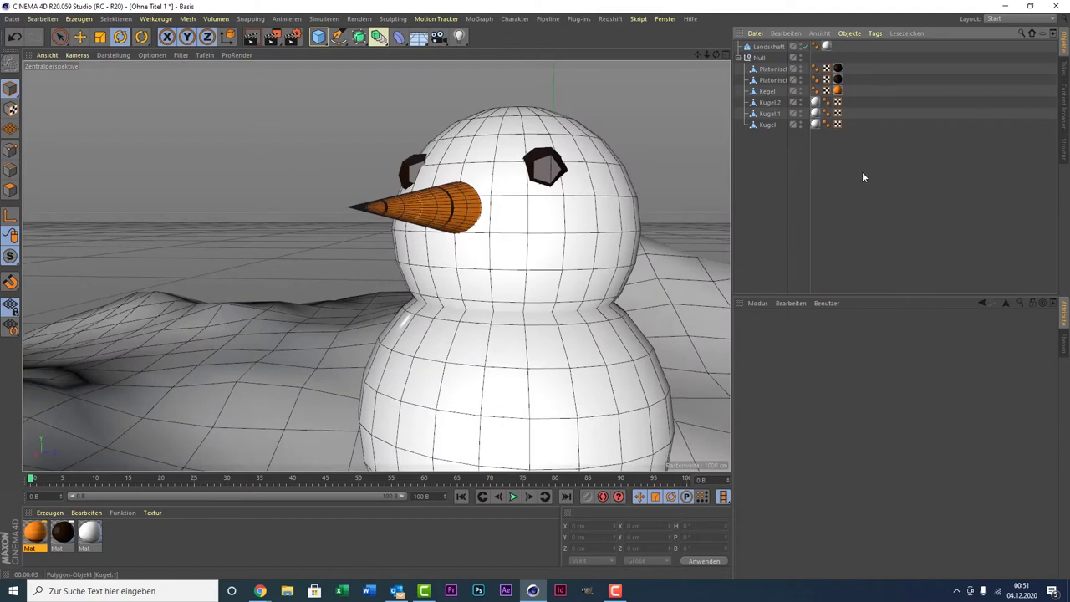
{"action": "left_click", "coordinate": [35, 533]}
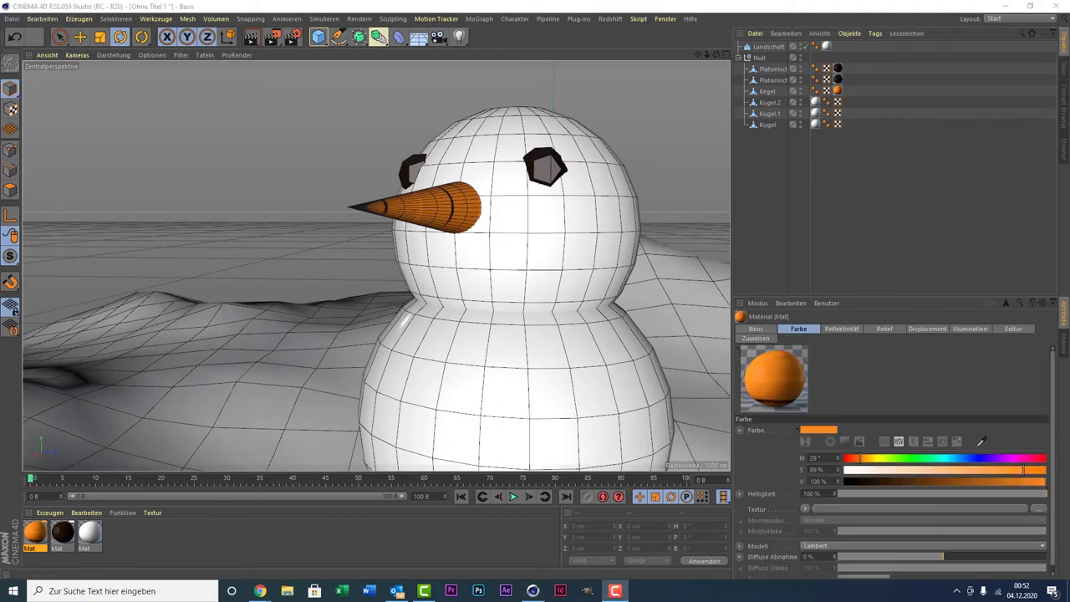
- Switch off the orange material's Noise displacement channel and render a fresh preview
{"action": "double_click", "coordinate": [35, 532]}
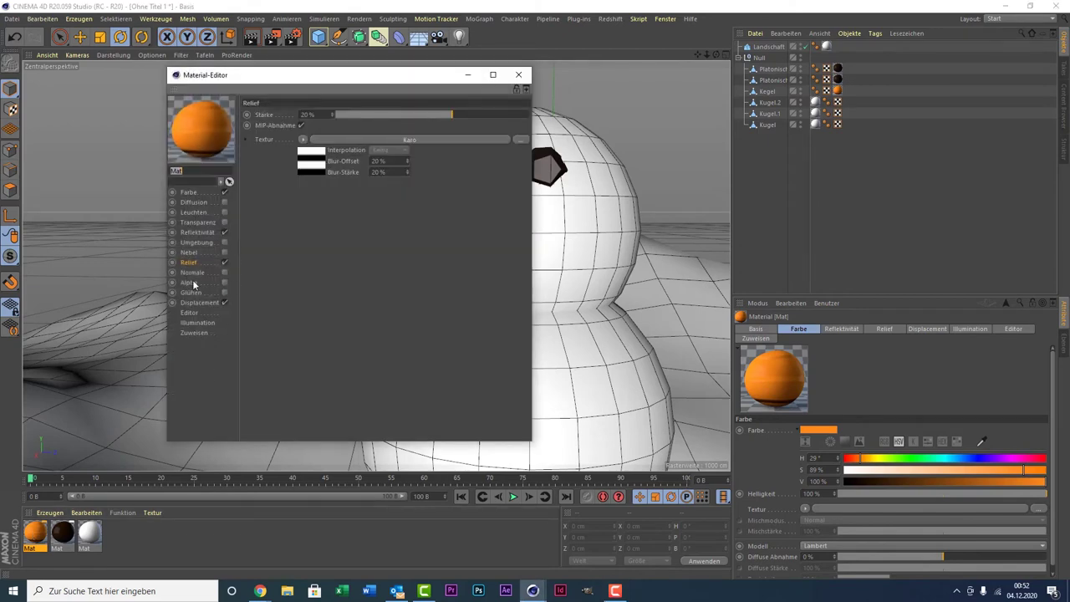
{"action": "left_click", "coordinate": [201, 302]}
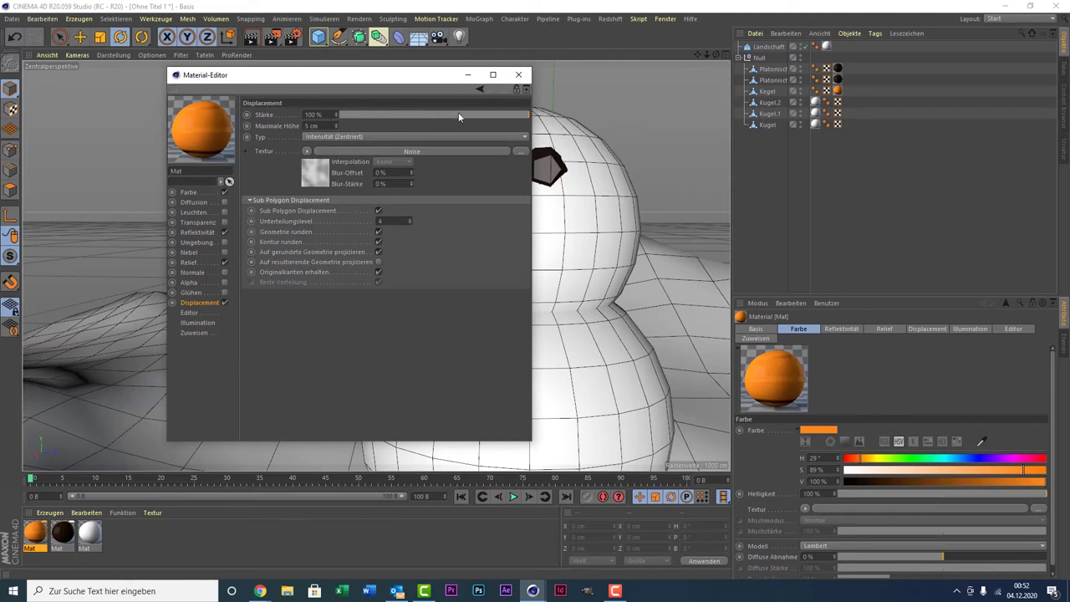
{"action": "left_click", "coordinate": [518, 75]}
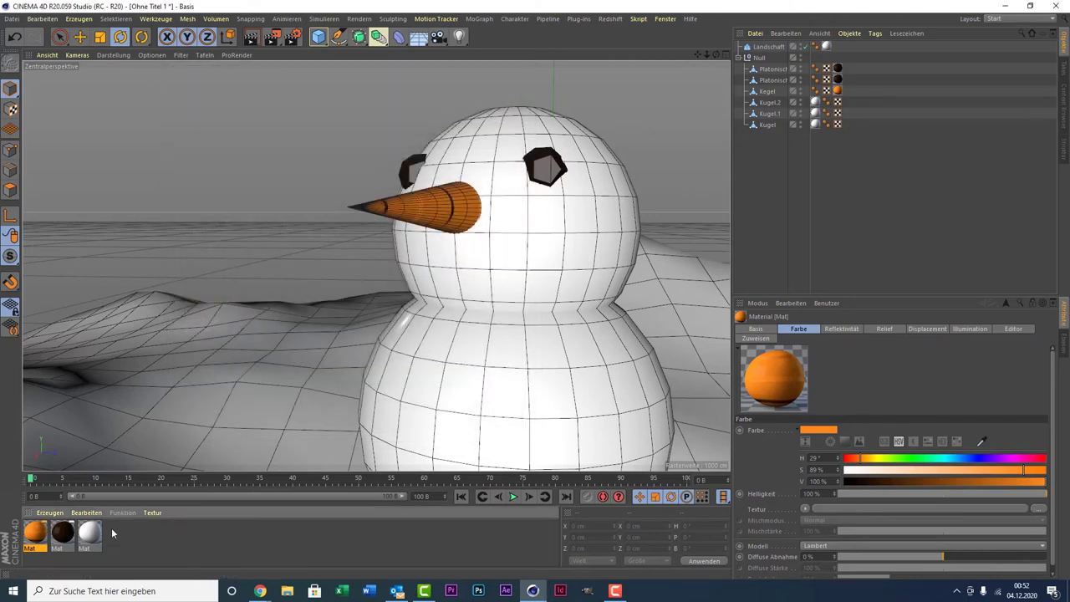
{"action": "double_click", "coordinate": [36, 539]}
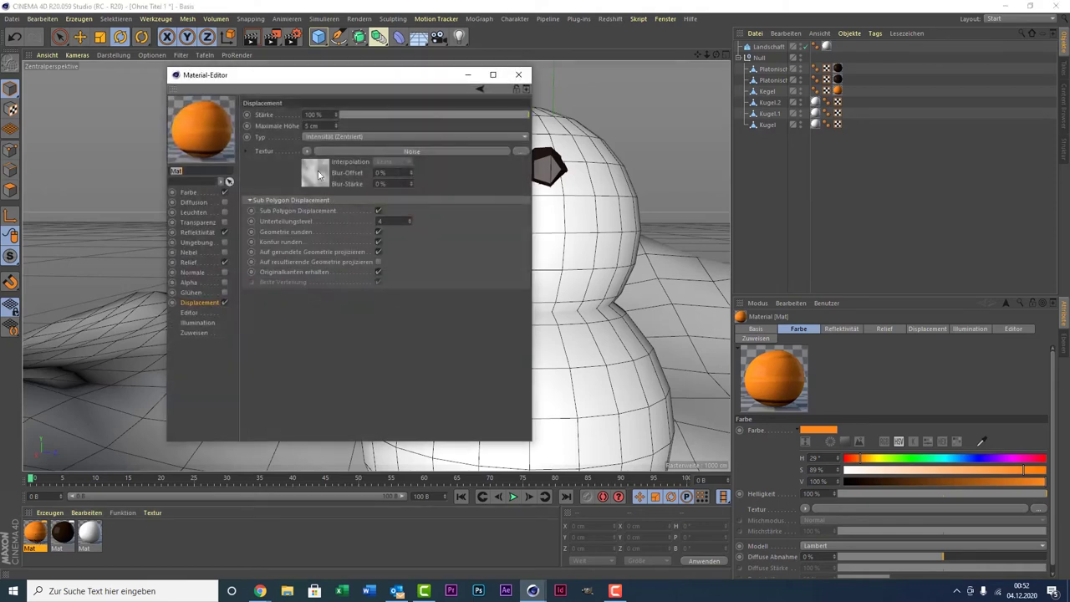
{"action": "left_click", "coordinate": [189, 263]}
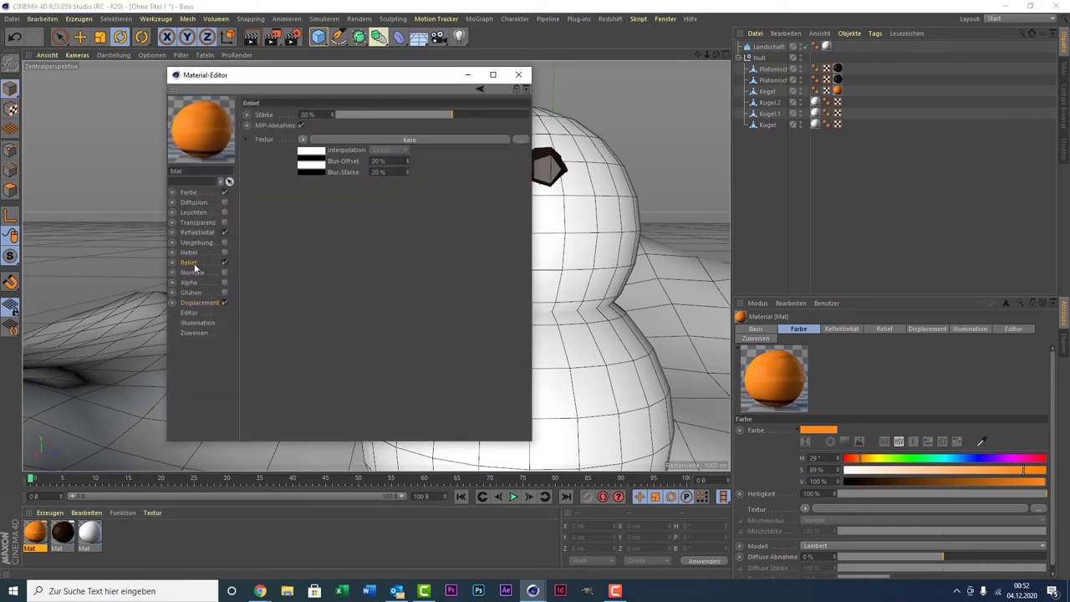
{"action": "left_click", "coordinate": [304, 139]}
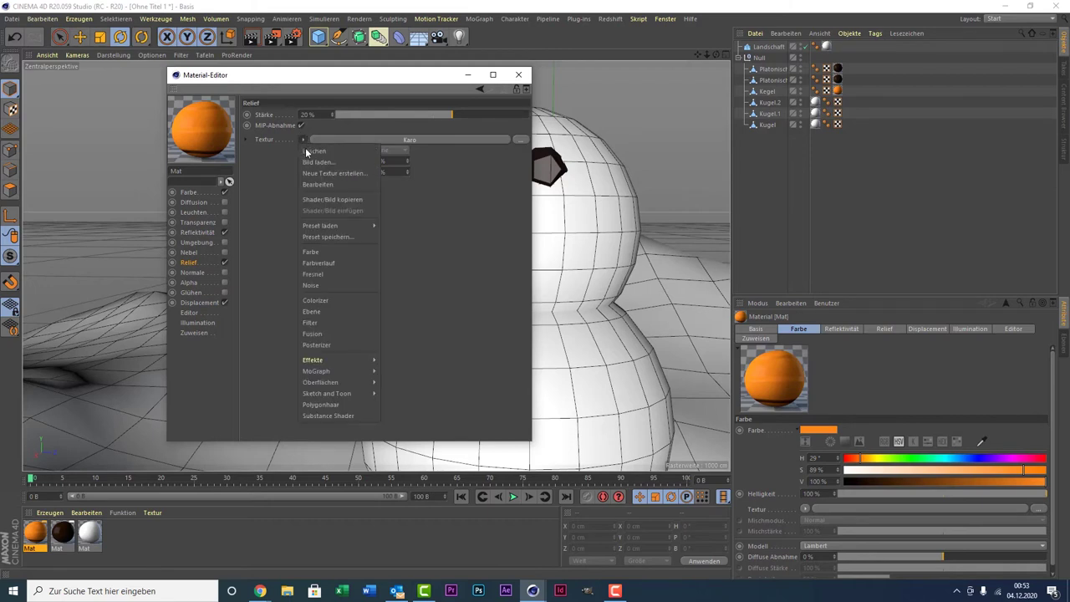
{"action": "left_click", "coordinate": [346, 285]}
{"action": "left_click", "coordinate": [224, 302]}
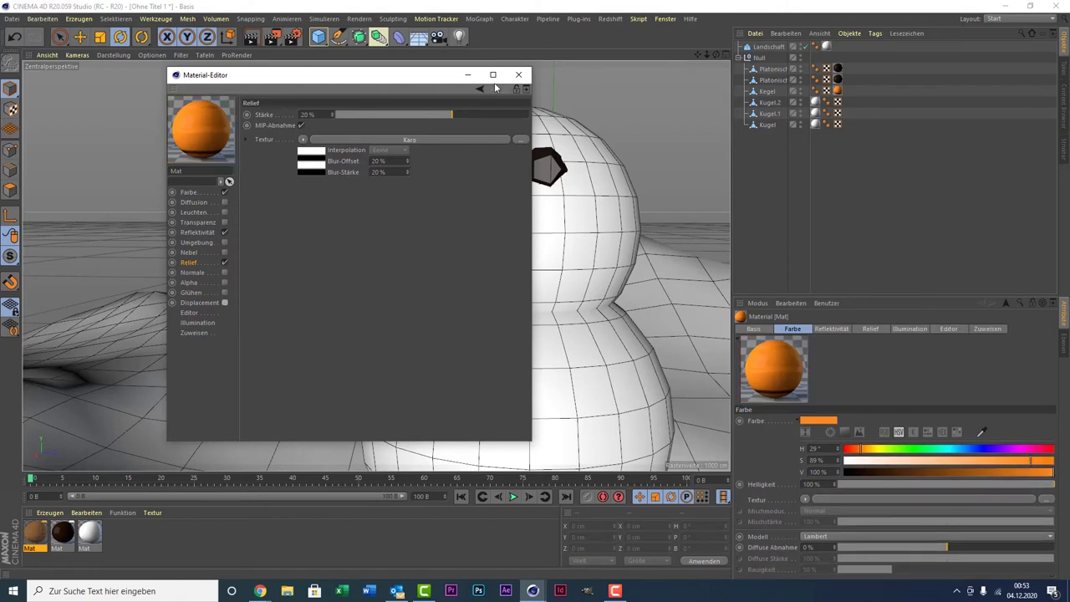
{"action": "left_click", "coordinate": [518, 74]}
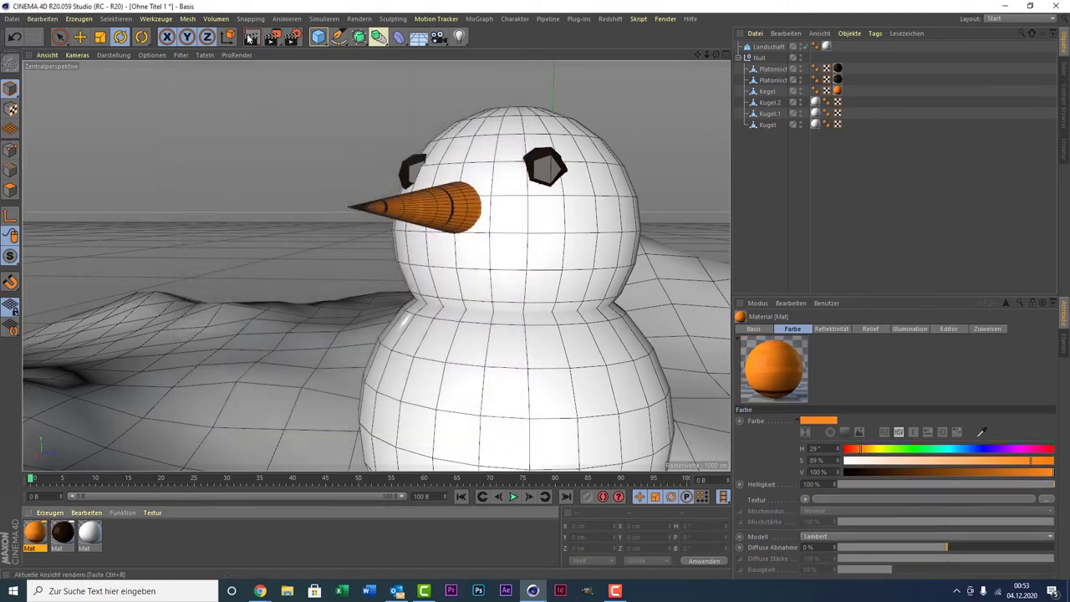
{"action": "left_click", "coordinate": [251, 39]}
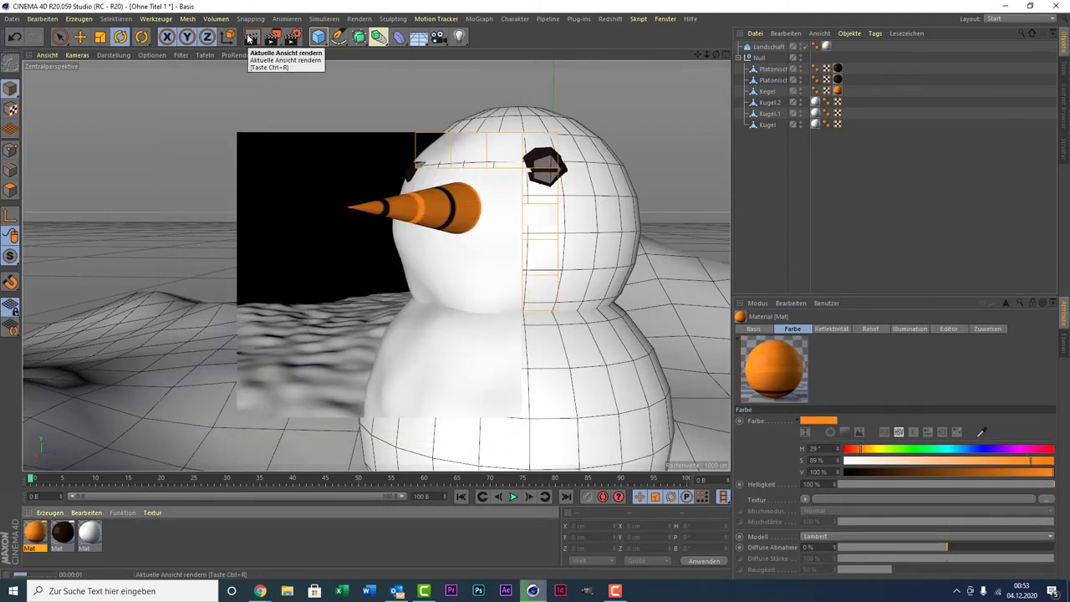
- Swap the orange material's relief texture to Noise, re-enable displacement, and test-render
{"action": "left_click", "coordinate": [293, 368]}
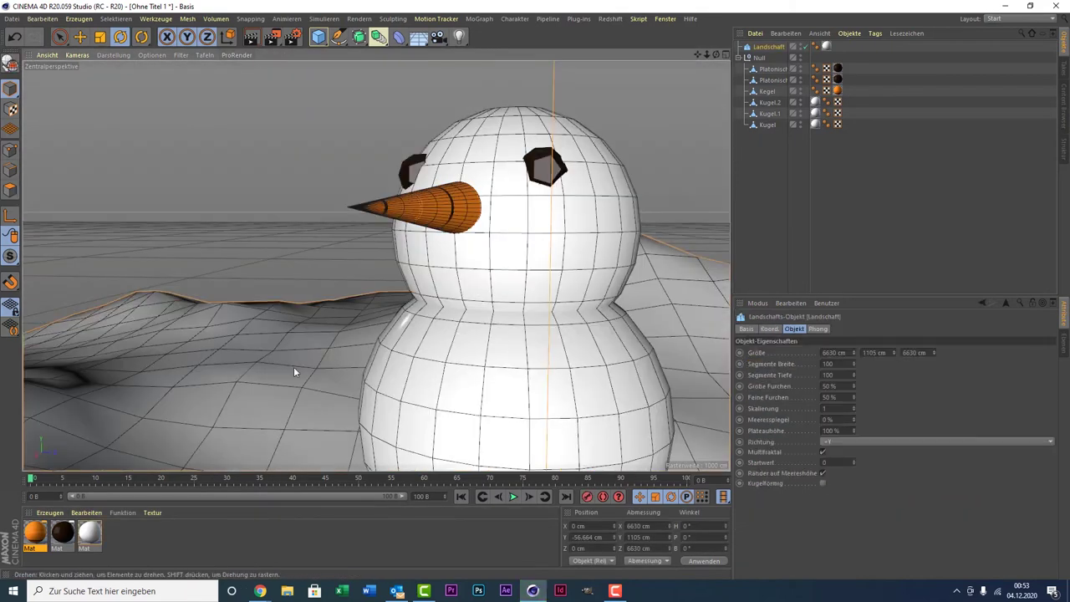
{"action": "double_click", "coordinate": [37, 542]}
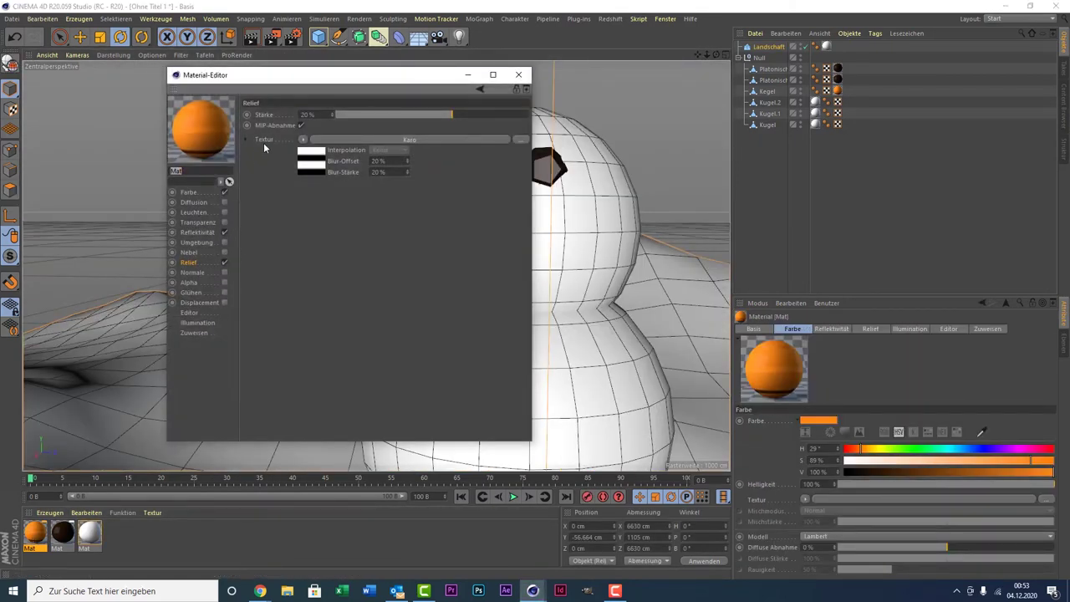
{"action": "left_click", "coordinate": [301, 141]}
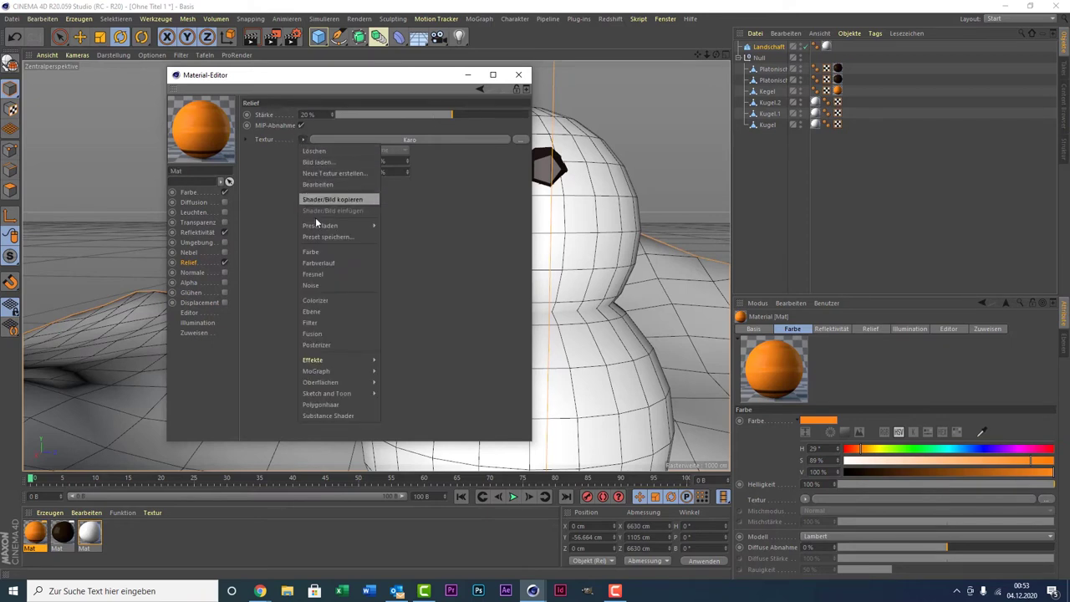
{"action": "left_click", "coordinate": [335, 286]}
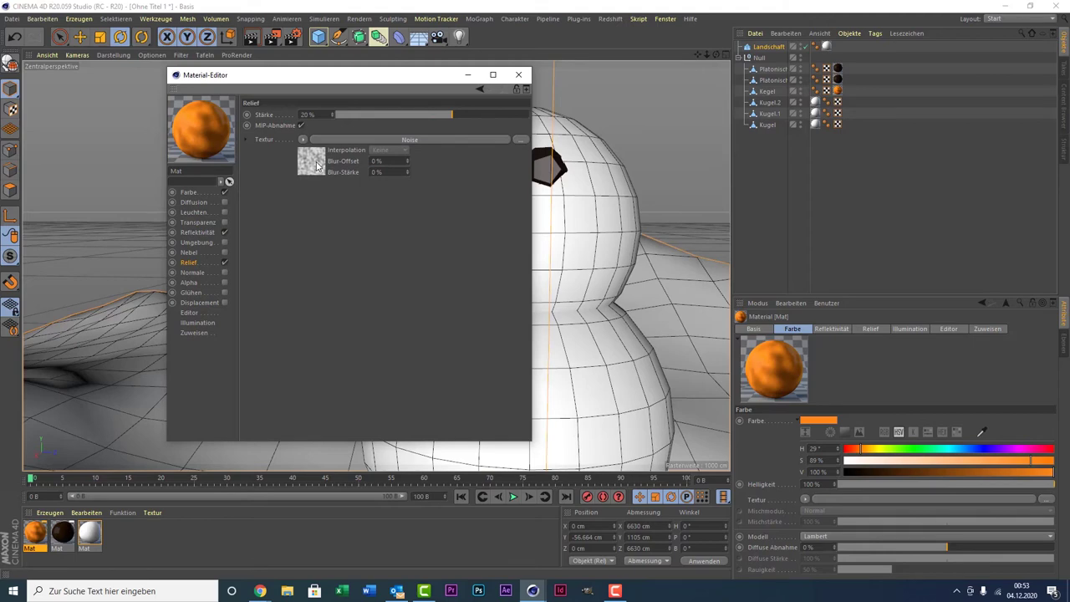
{"action": "left_click", "coordinate": [224, 302]}
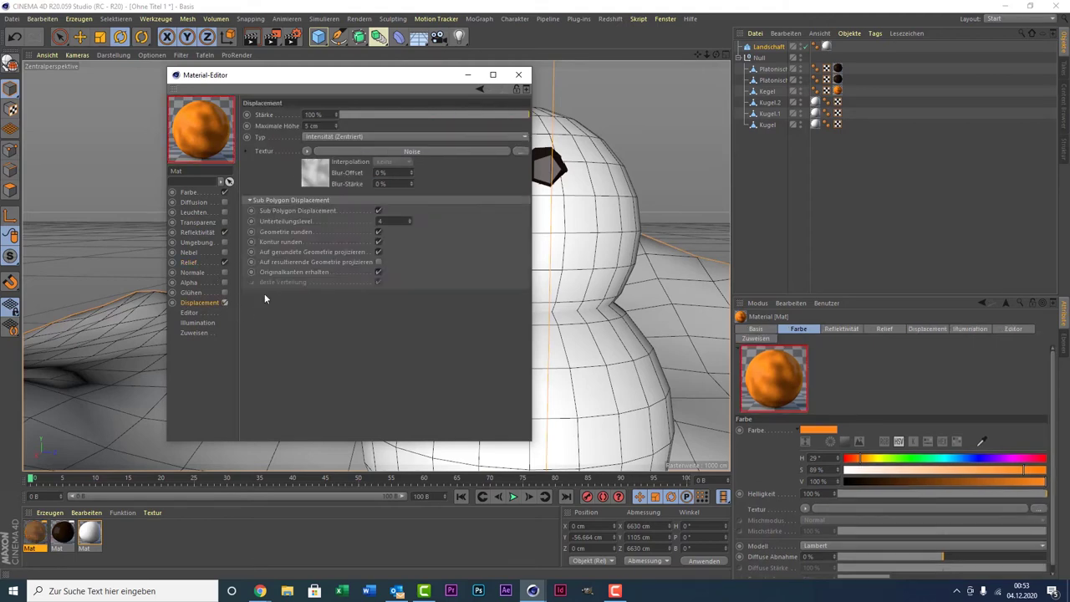
{"action": "left_click", "coordinate": [518, 75]}
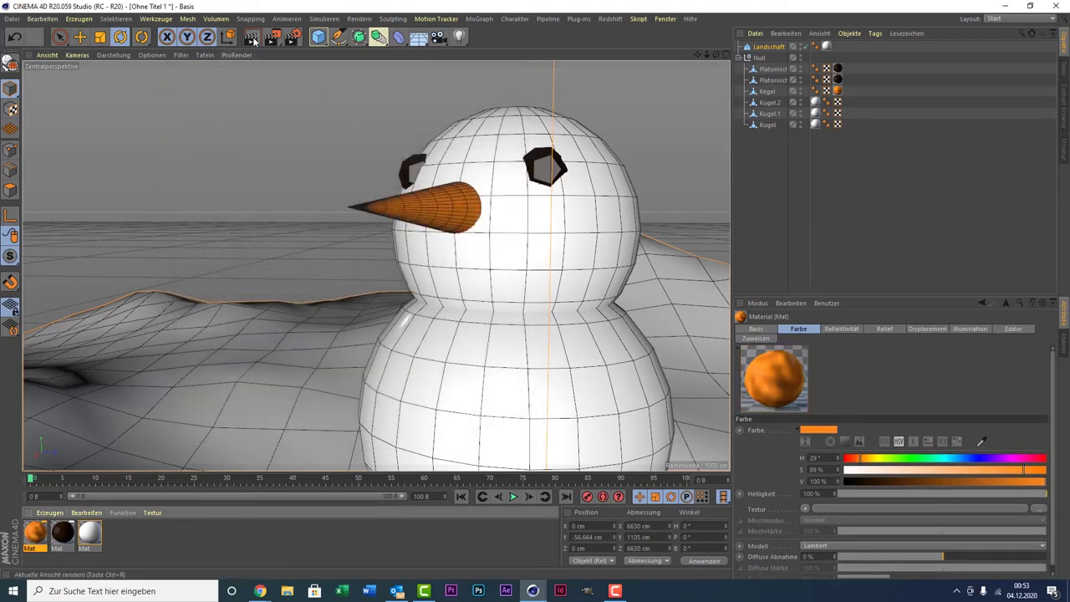
{"action": "left_click", "coordinate": [252, 40]}
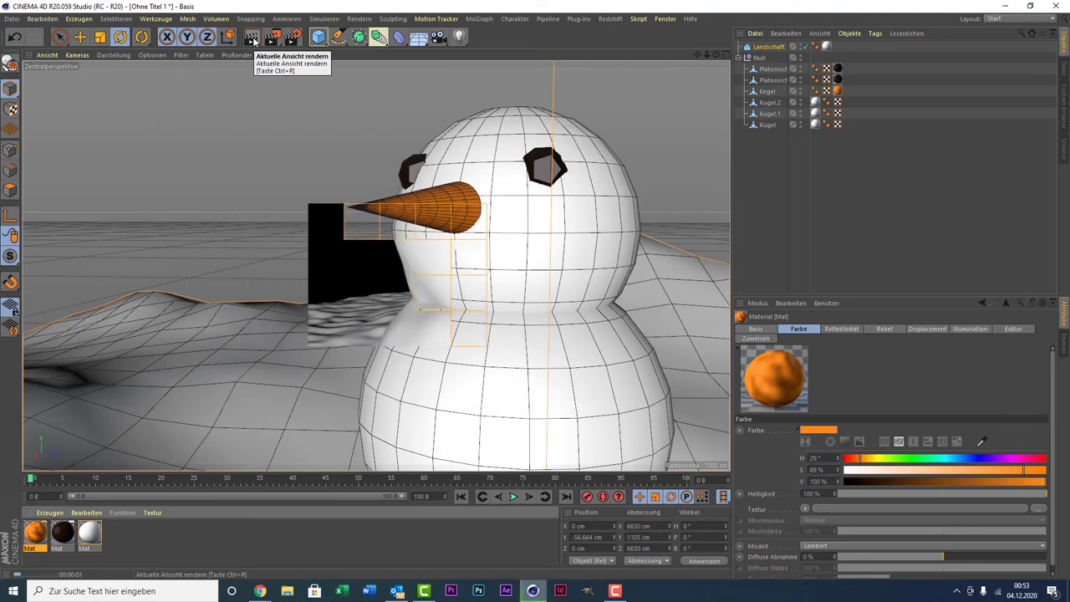
{"action": "left_click", "coordinate": [416, 224]}
- Set the orange material's Noise relief Globale Größe to 300% and render a preview
{"action": "double_click", "coordinate": [40, 541]}
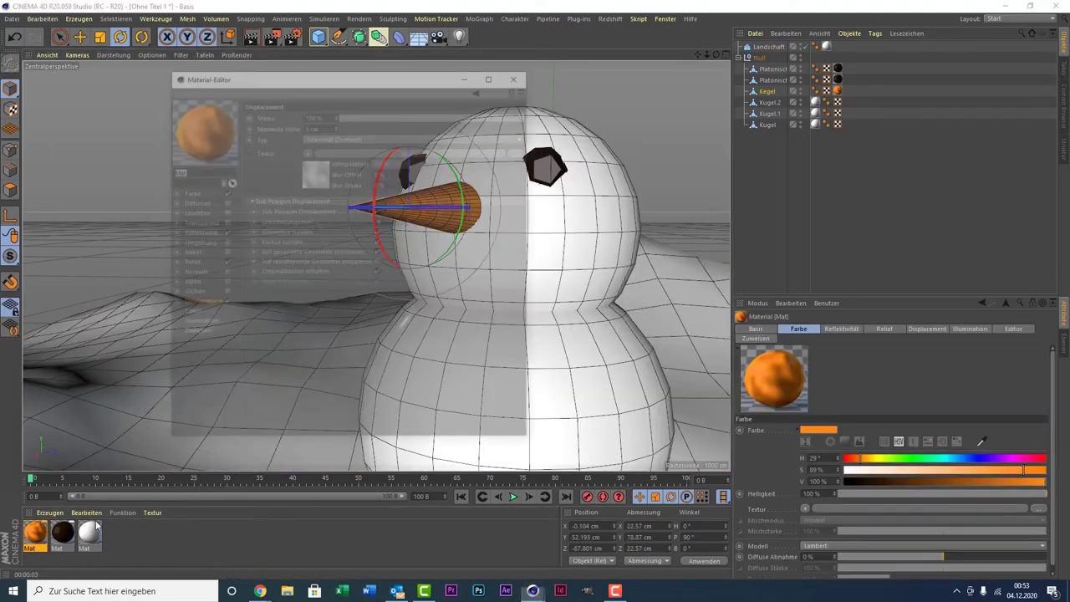
{"action": "left_click", "coordinate": [201, 262]}
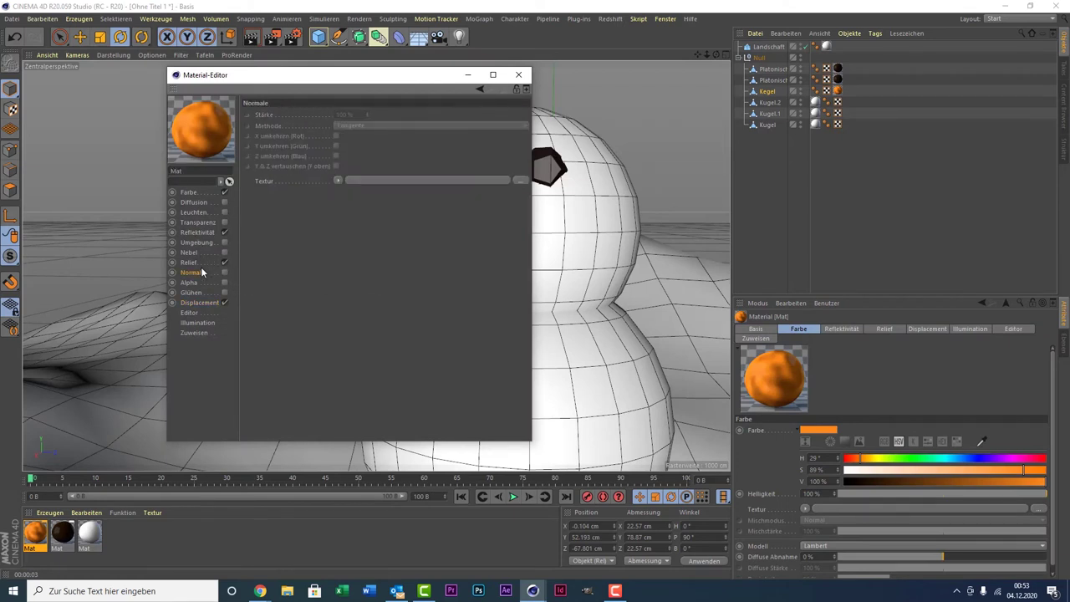
{"action": "left_click", "coordinate": [321, 160]}
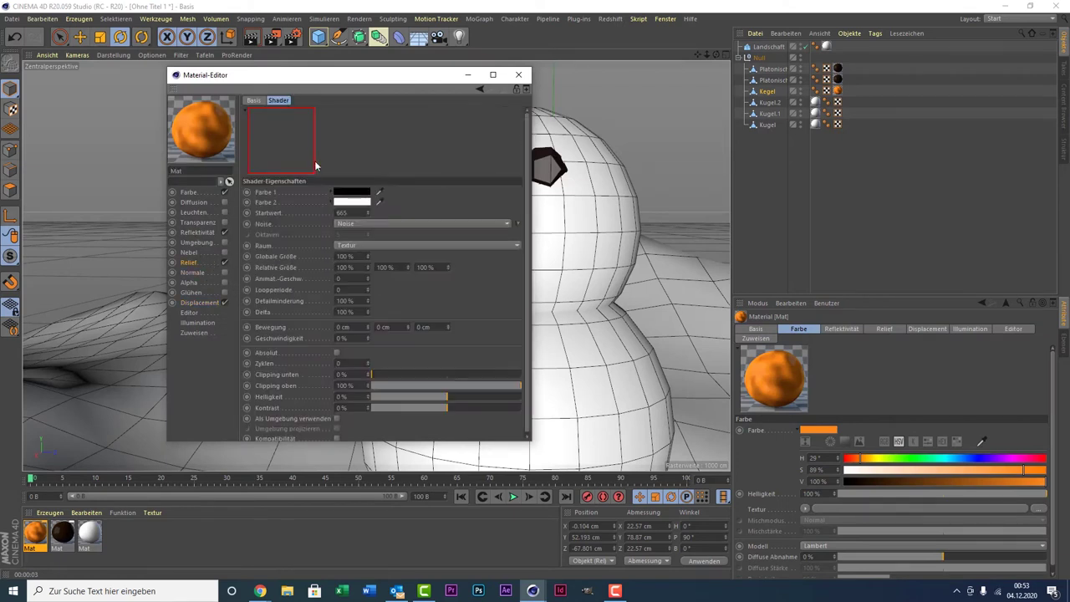
{"action": "left_click", "coordinate": [348, 256]}
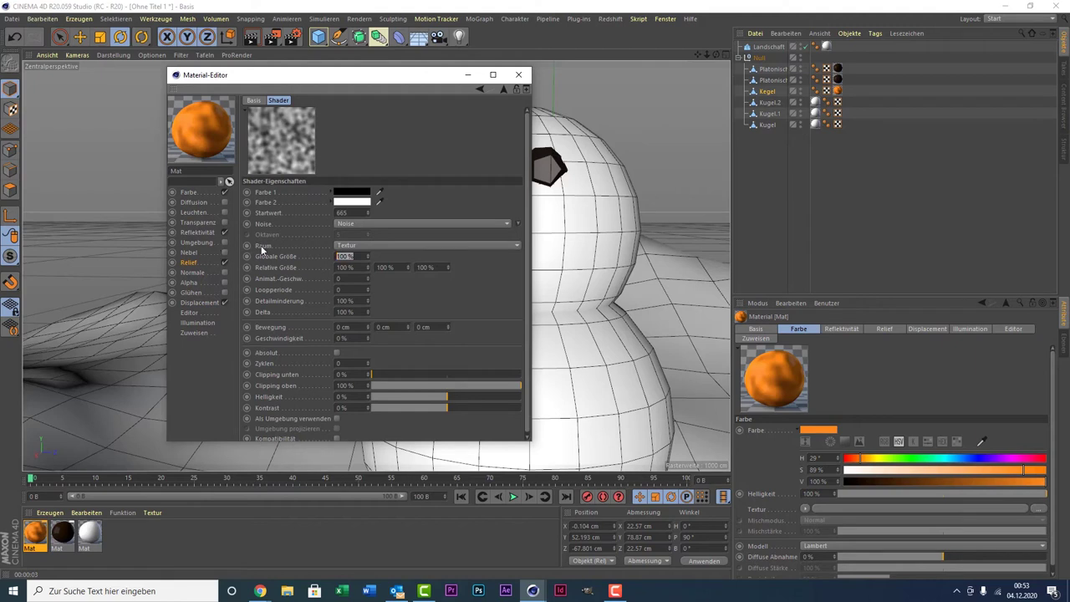
{"action": "type", "text": "300"}
{"action": "key", "text": "Return"}
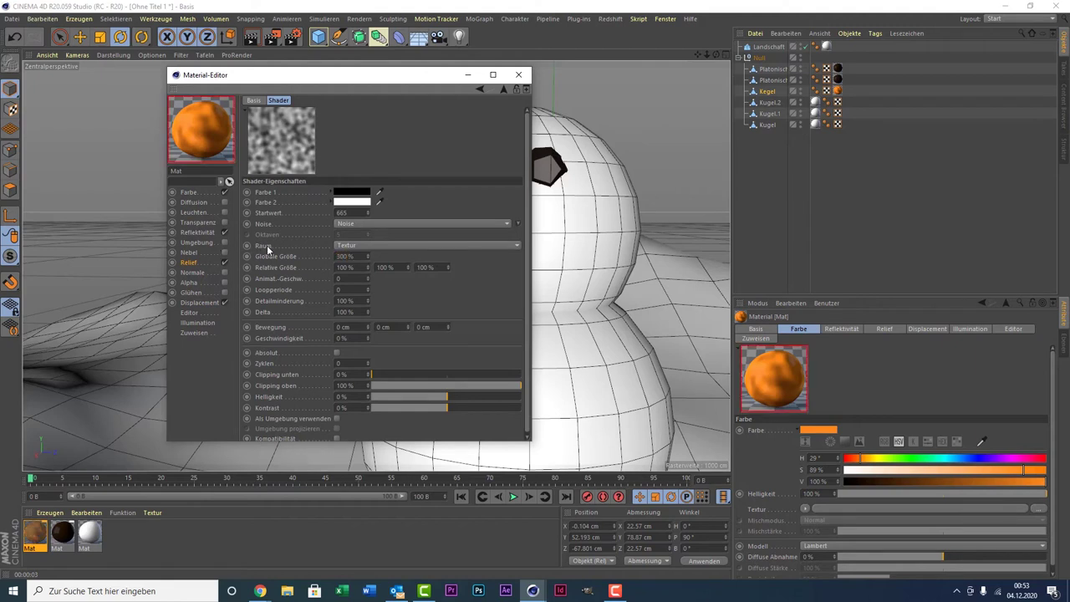
{"action": "left_click", "coordinate": [518, 74]}
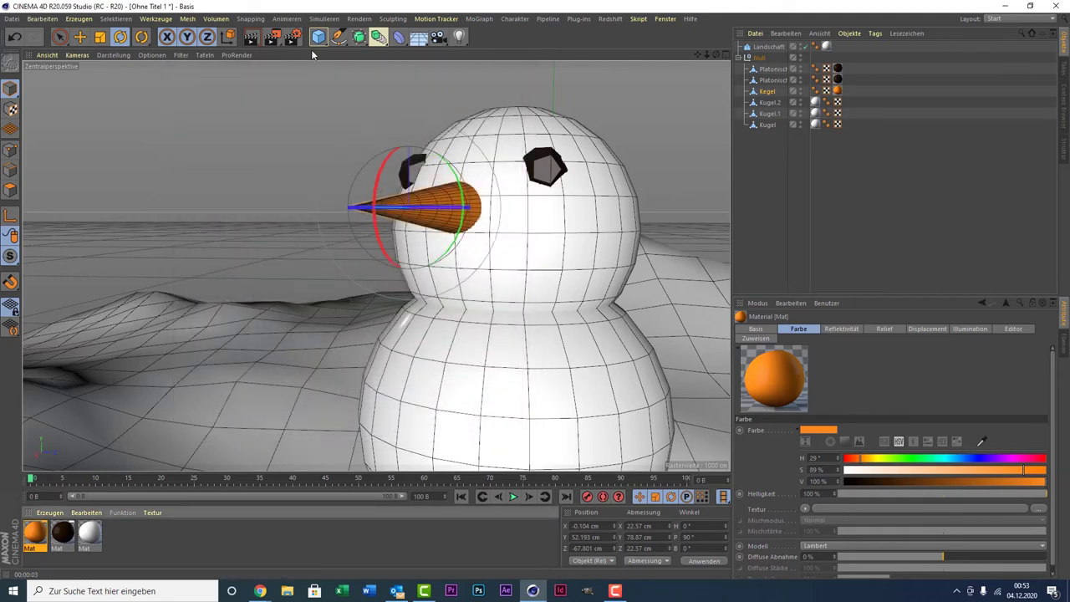
{"action": "left_click", "coordinate": [251, 42]}
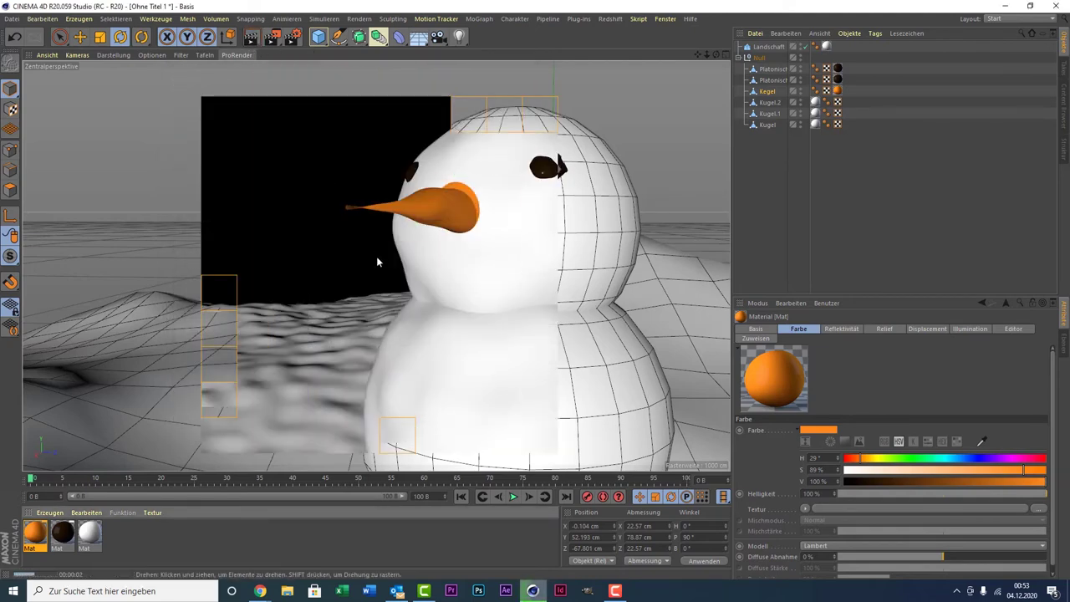
{"action": "left_click", "coordinate": [431, 257]}
{"action": "scroll", "coordinate": [431, 257], "scroll_direction": "down", "scroll_amount": 3}
- Reframe the snowman and add a Physikalischer Himmel sky object to the scene
{"action": "scroll", "coordinate": [431, 258], "scroll_direction": "down", "scroll_amount": 2}
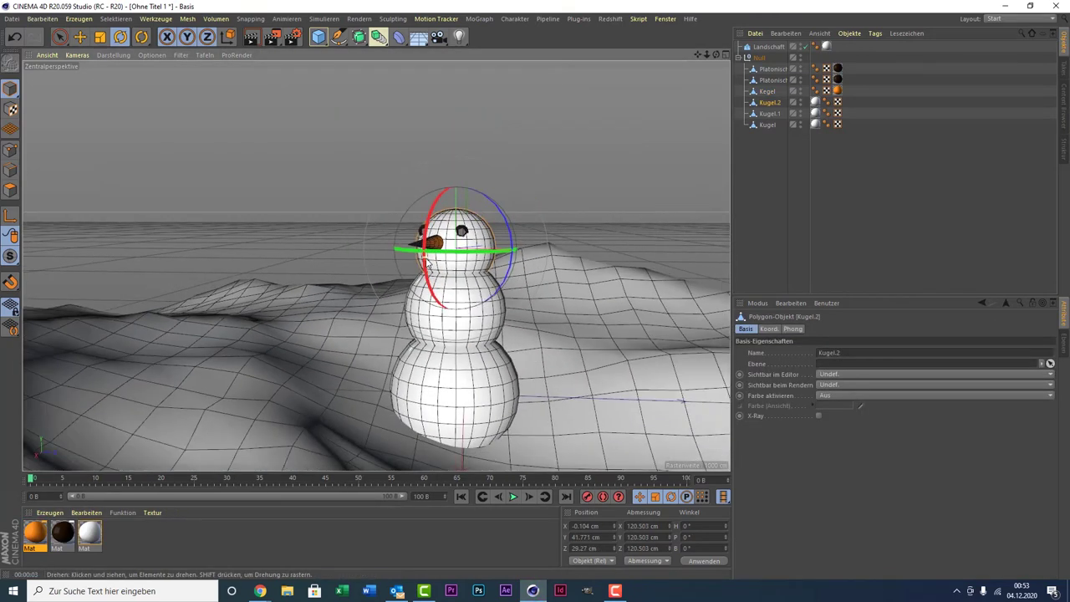
{"action": "scroll", "coordinate": [401, 167], "scroll_direction": "up", "scroll_amount": 1}
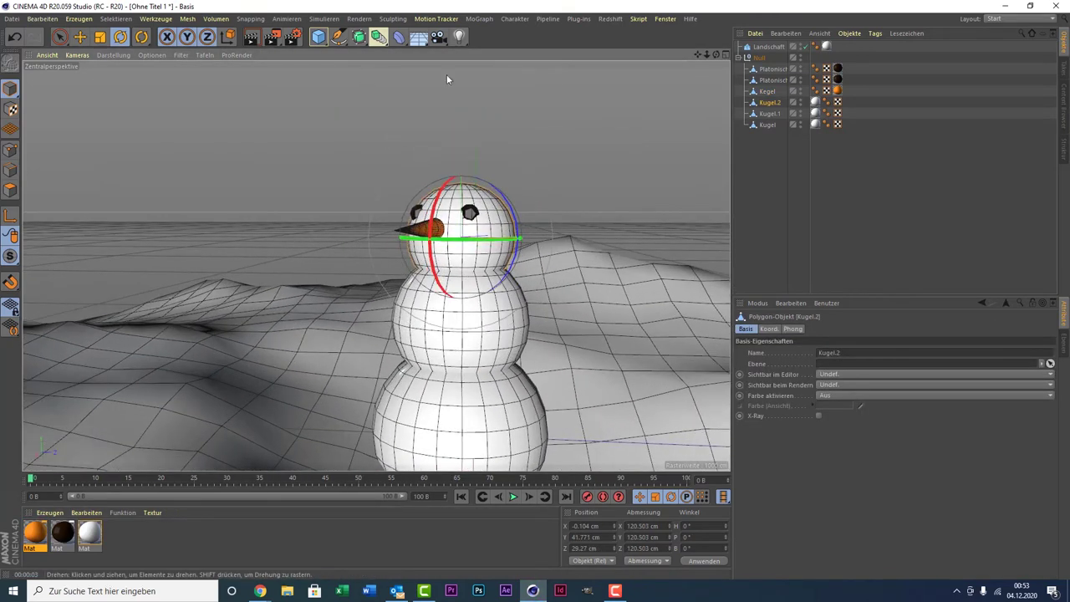
{"action": "mouse_move", "coordinate": [699, 56]}
{"action": "left_mouse_down"}
{"action": "mouse_move", "coordinate": [376, 266]}
{"action": "mouse_move", "coordinate": [247, 181]}
{"action": "mouse_move", "coordinate": [297, 147]}
{"action": "left_mouse_up"}
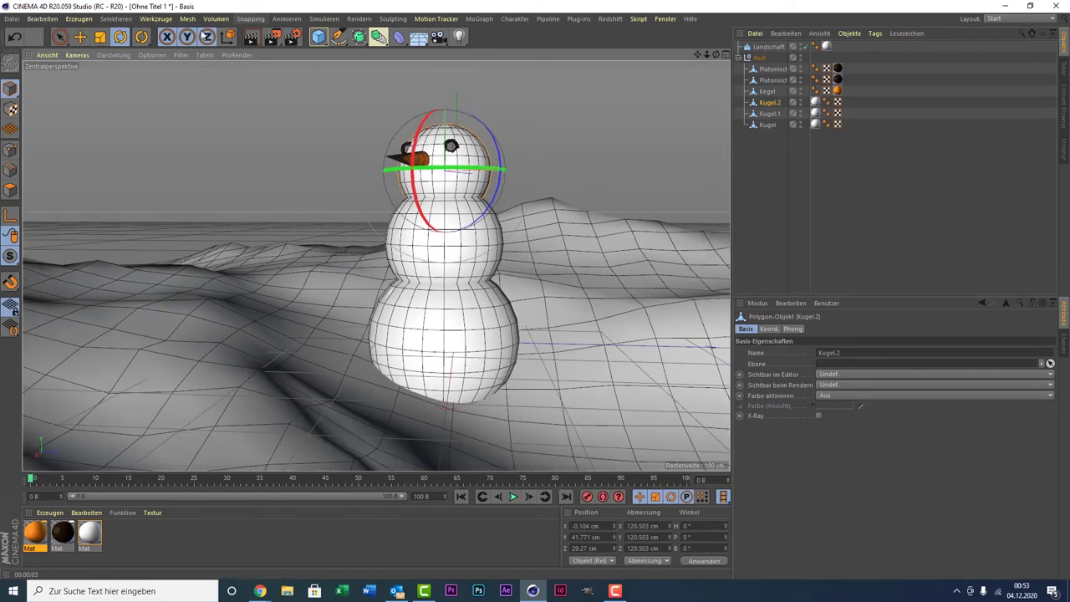
{"action": "left_click", "coordinate": [68, 20]}
{"action": "mouse_move", "coordinate": [76, 95]}
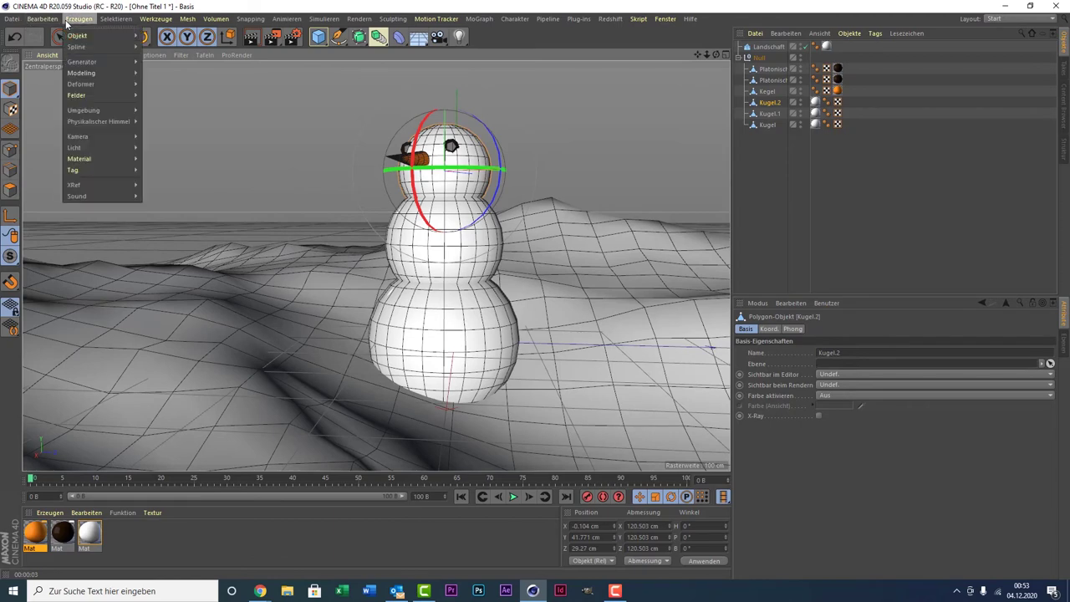
{"action": "left_click", "coordinate": [188, 125]}
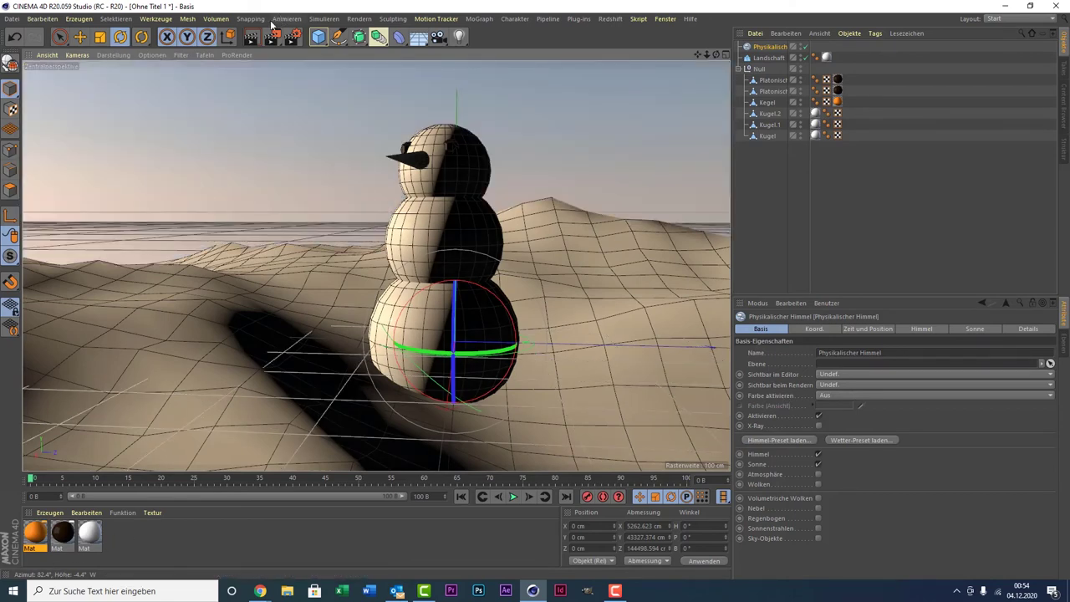
- Add Ambient Occlusion and Global Illumination effects in the Render Settings
{"action": "left_click", "coordinate": [292, 37]}
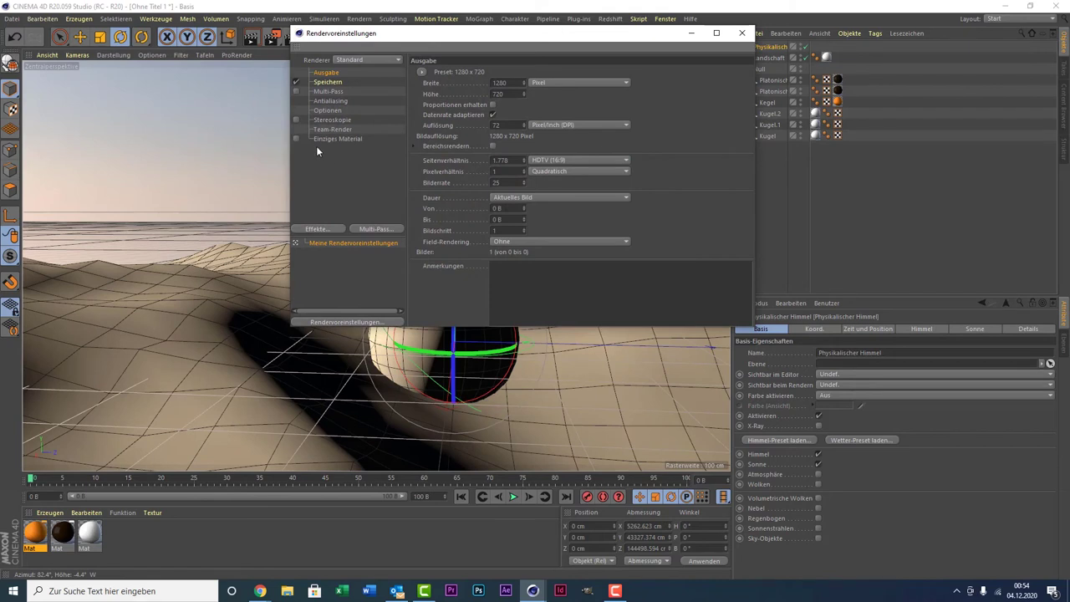
{"action": "left_click", "coordinate": [335, 228]}
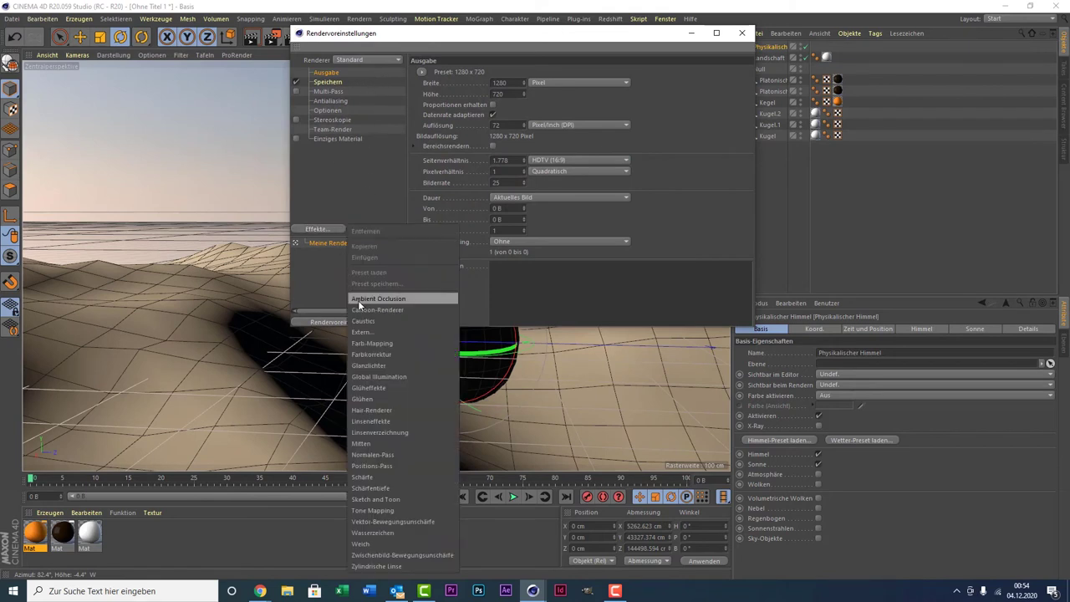
{"action": "left_click", "coordinate": [358, 300]}
{"action": "left_click", "coordinate": [325, 231]}
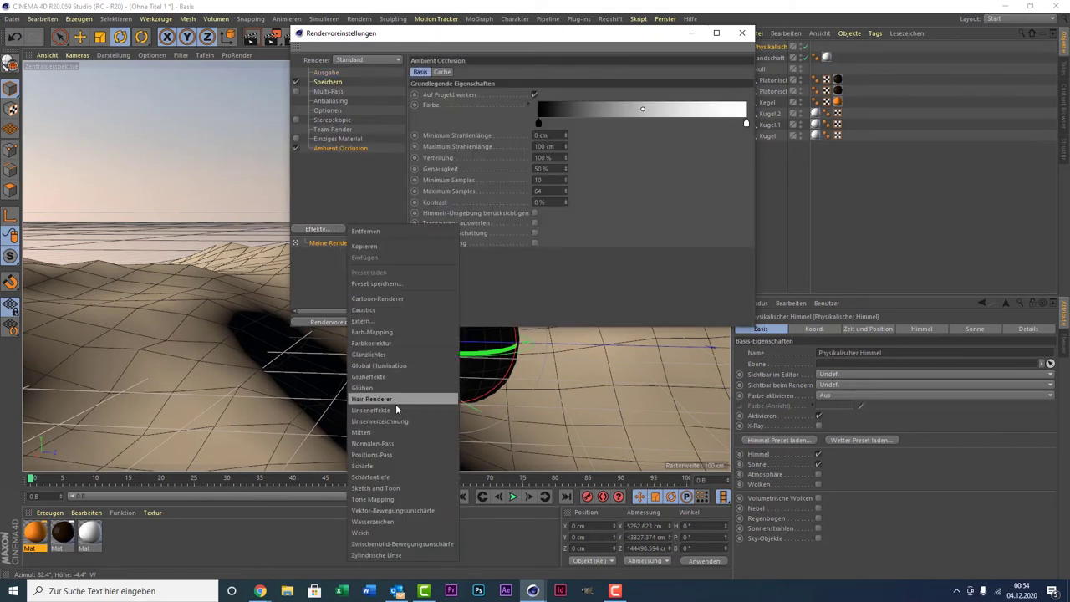
{"action": "left_click", "coordinate": [403, 376]}
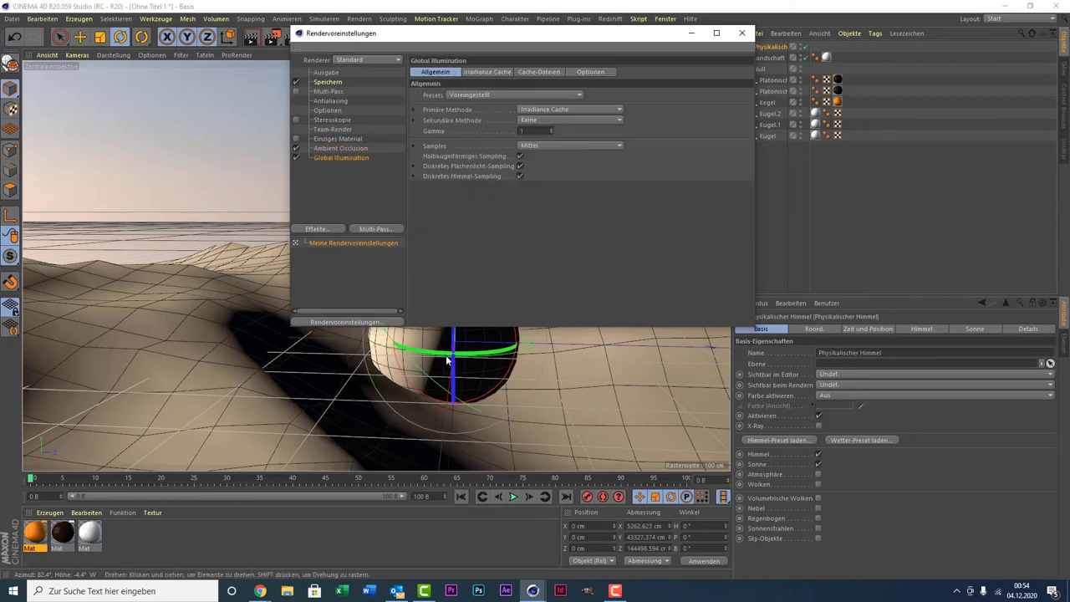
{"action": "left_click", "coordinate": [742, 33]}
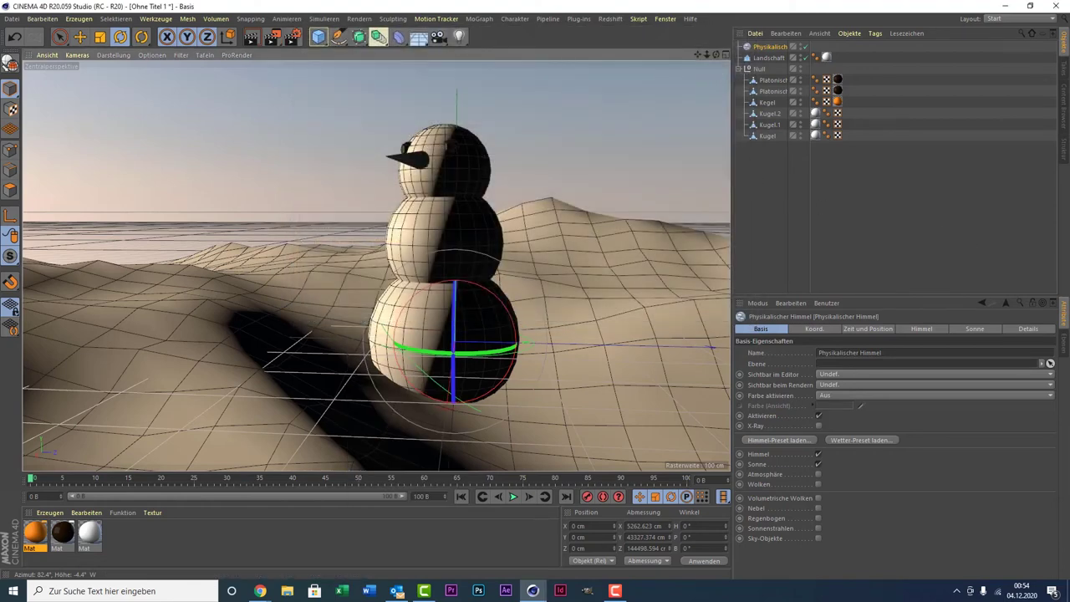
{"action": "left_click", "coordinate": [920, 209]}
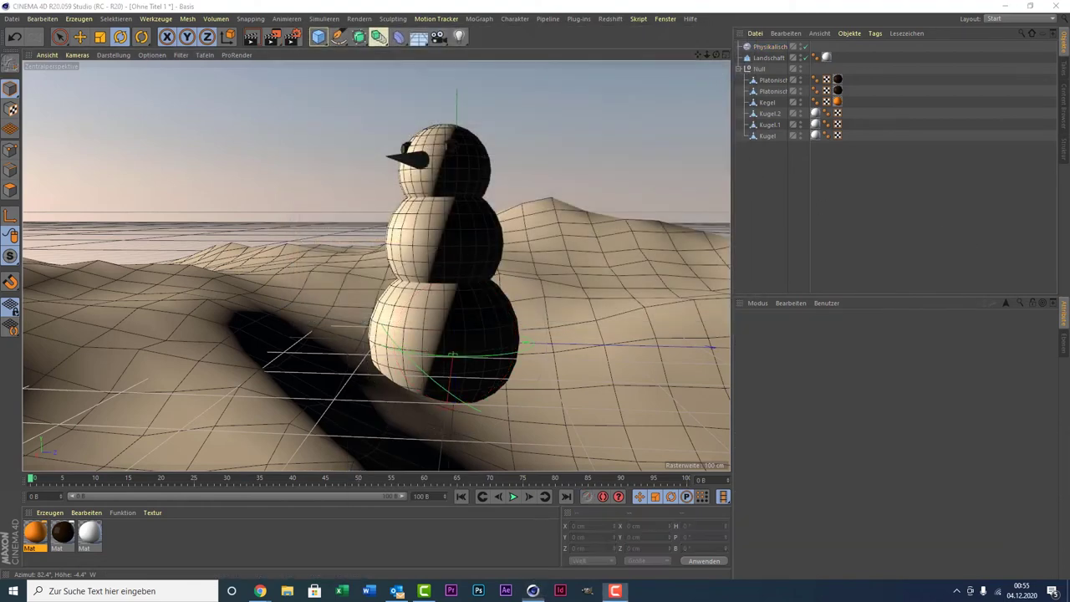
{"action": "left_click", "coordinate": [259, 38]}
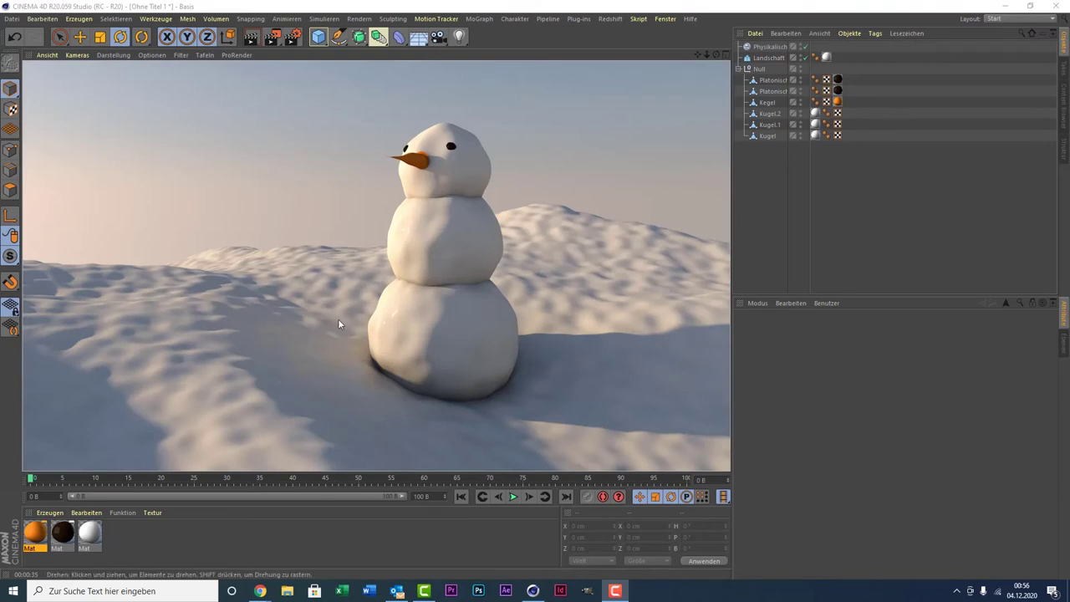
{"action": "left_click", "coordinate": [378, 231]}
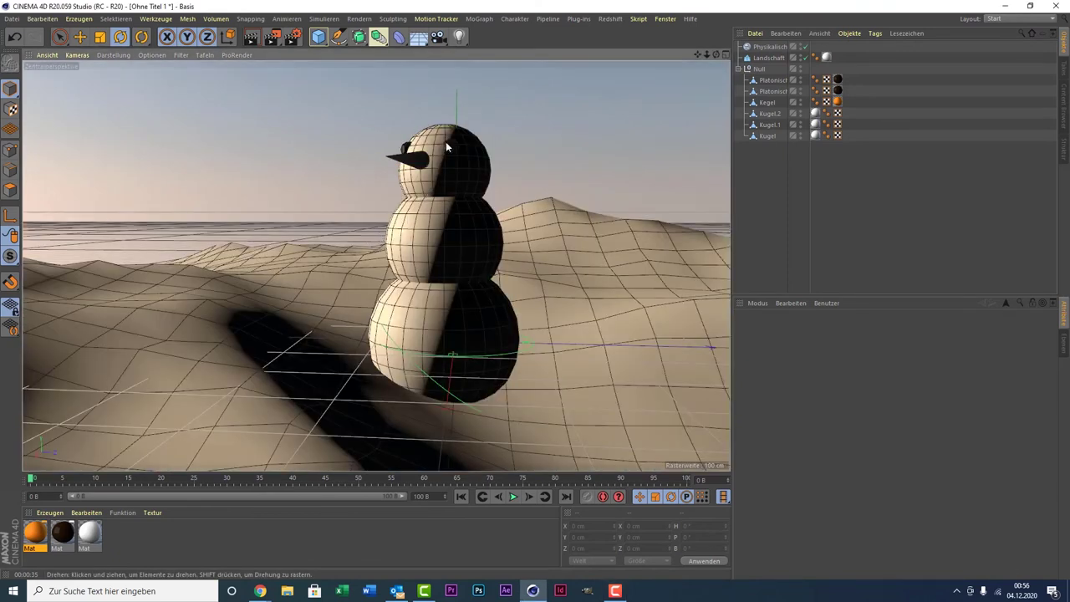
- In the enlarged top view, select both eyes and drag them across the head
{"action": "middle_click", "coordinate": [430, 205]}
{"action": "middle_click", "coordinate": [529, 171]}
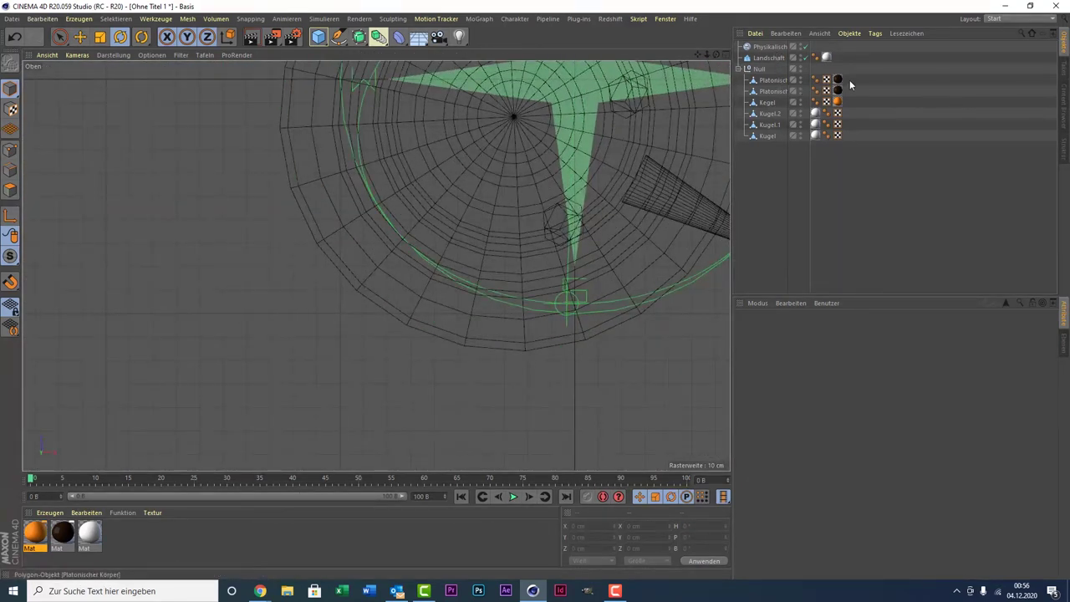
{"action": "left_click_drag", "start_coordinate": [851, 74], "coordinate": [763, 96]}
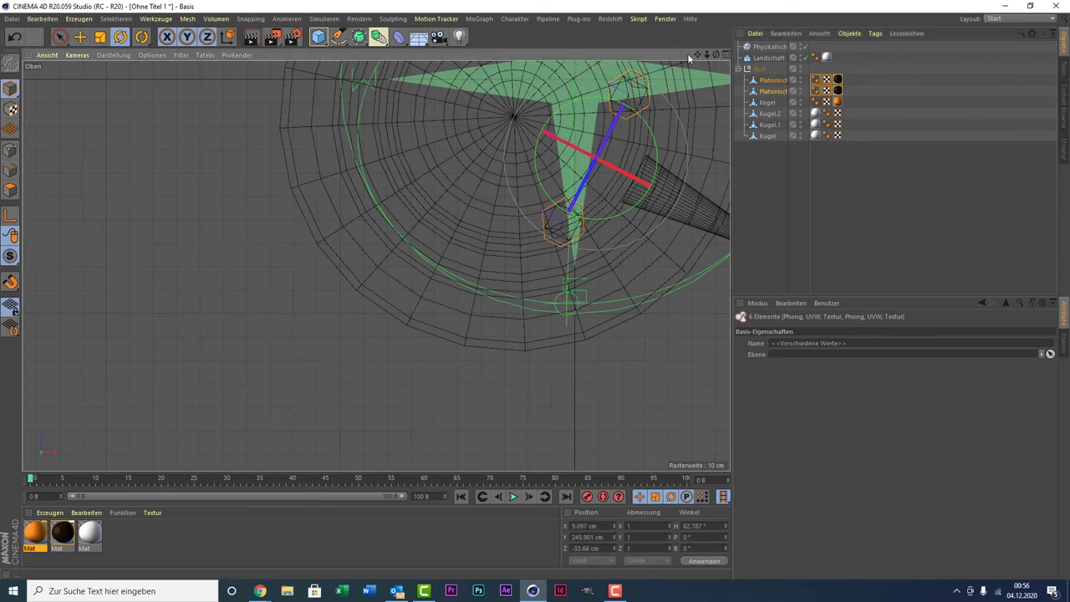
{"action": "left_click_drag", "start_coordinate": [699, 60], "coordinate": [577, 104]}
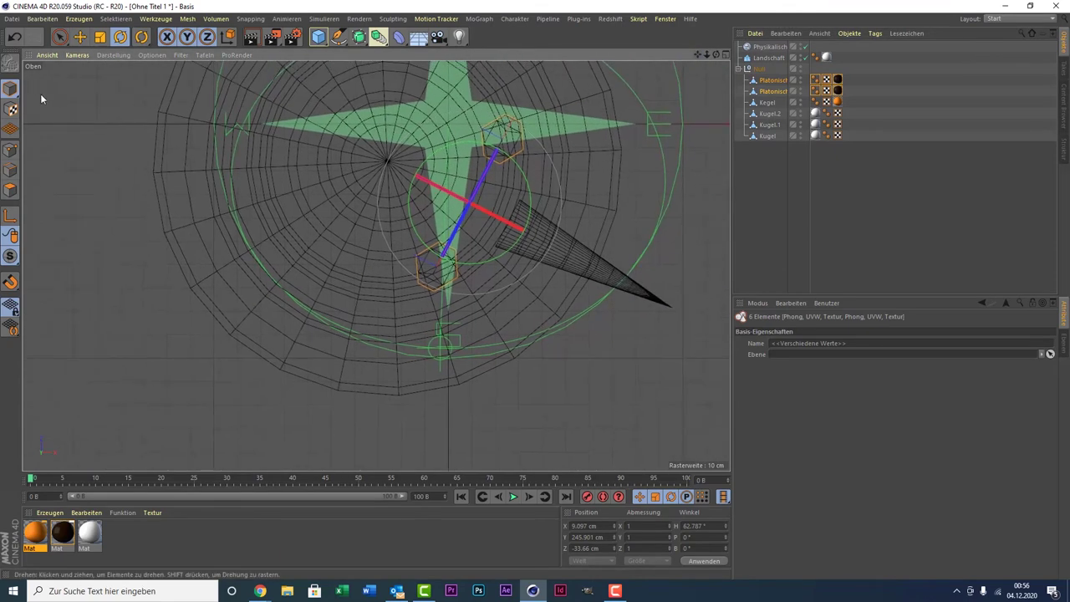
{"action": "left_click", "coordinate": [60, 37]}
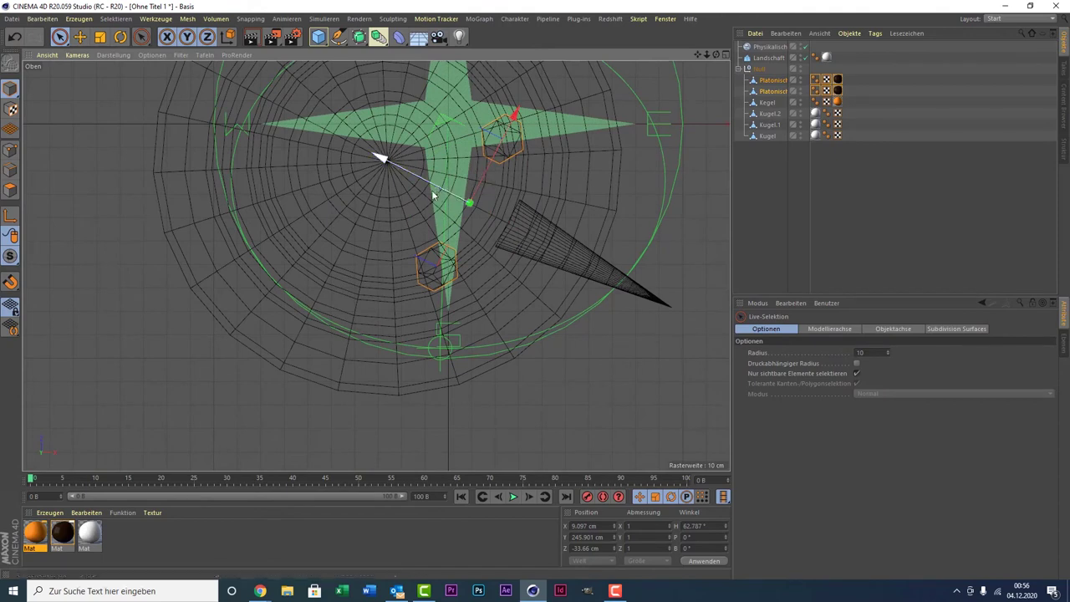
{"action": "left_click_drag", "start_coordinate": [441, 187], "coordinate": [474, 198]}
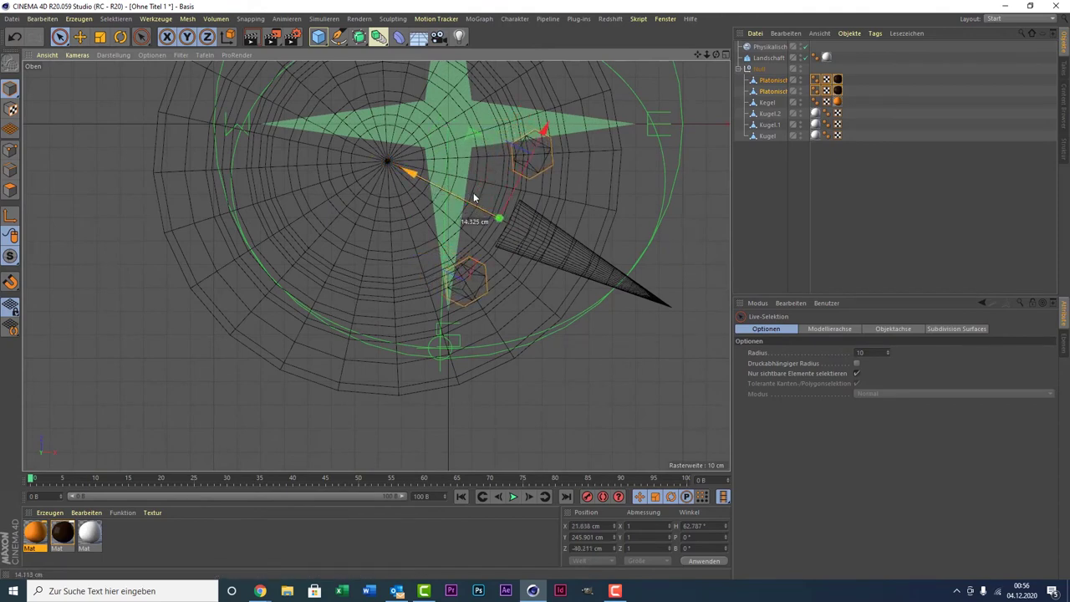
- Slide both eyes closer to the nose in the perspective view, then select the head
{"action": "middle_click", "coordinate": [331, 196]}
{"action": "middle_click", "coordinate": [268, 173]}
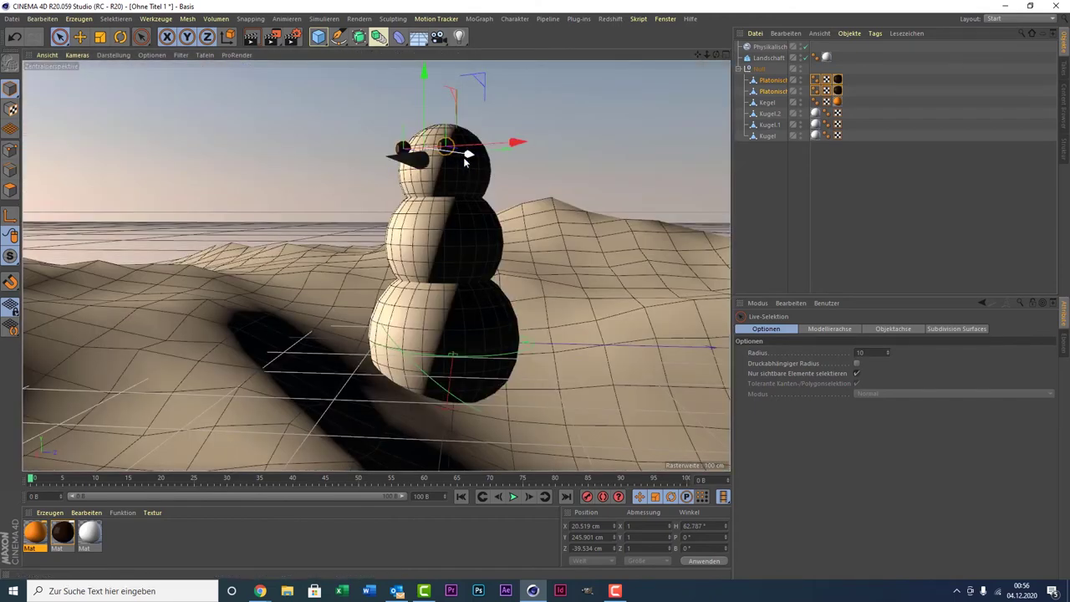
{"action": "left_click_drag", "start_coordinate": [466, 162], "coordinate": [469, 162]}
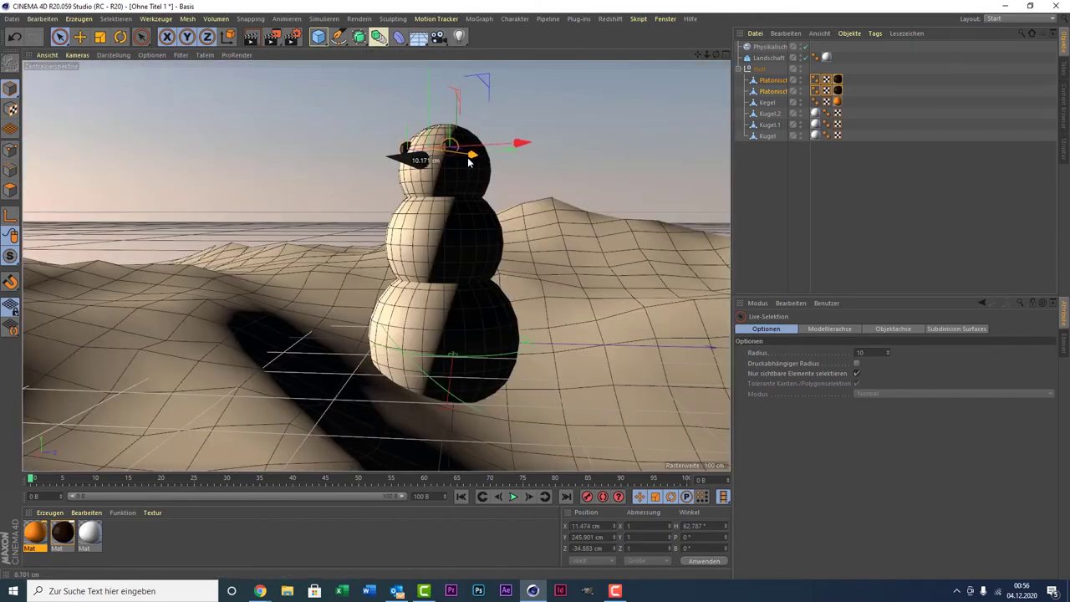
{"action": "left_click", "coordinate": [650, 184]}
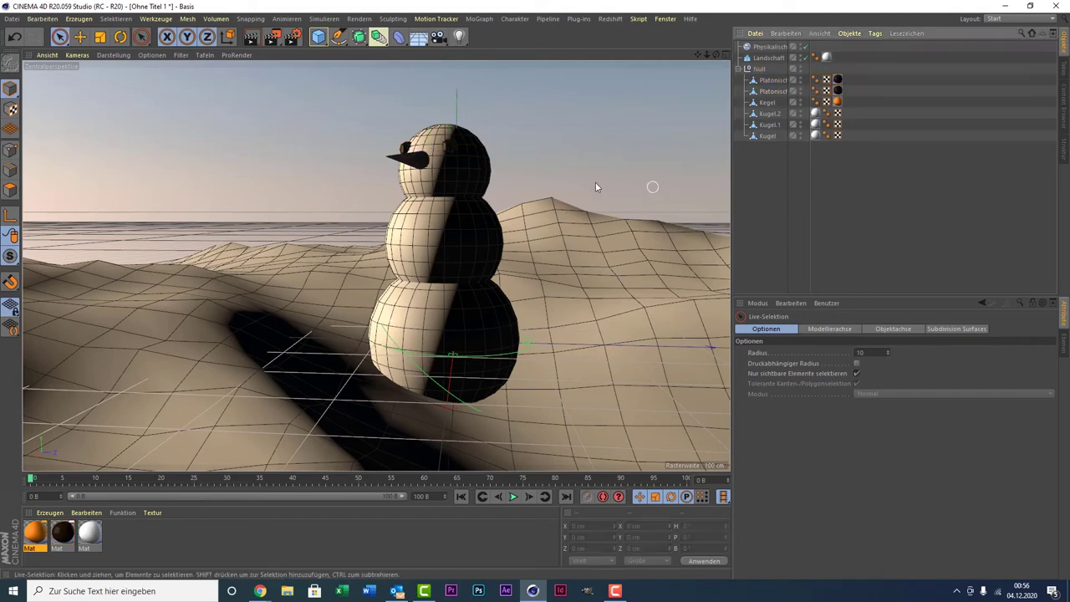
{"action": "left_click", "coordinate": [447, 146]}
{"action": "key", "text": "F5"}
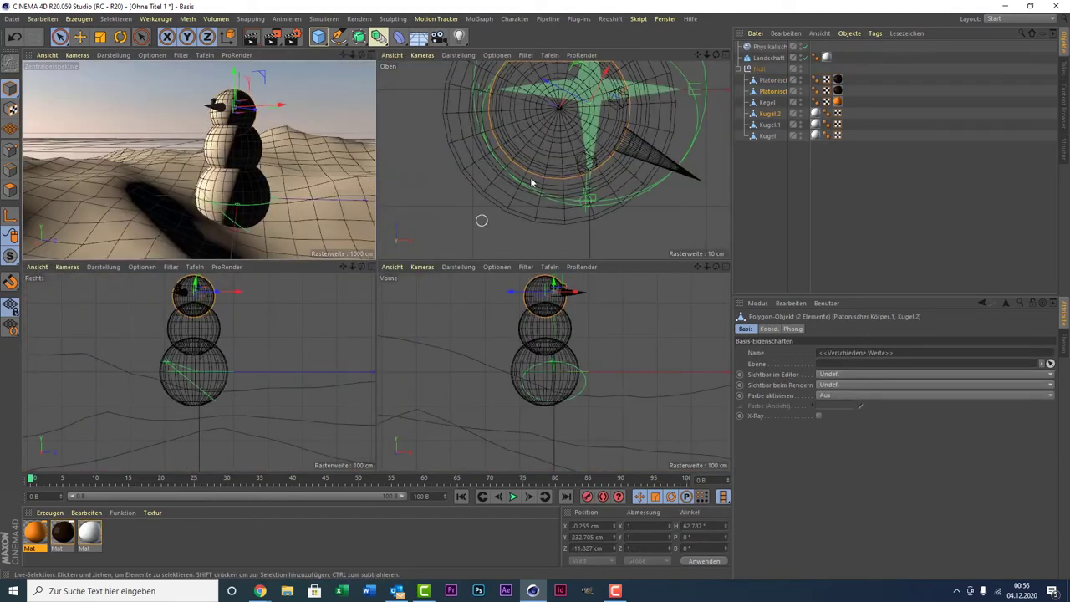
- In the top view, drag each eye separately so they sit side by side
{"action": "middle_click", "coordinate": [531, 182]}
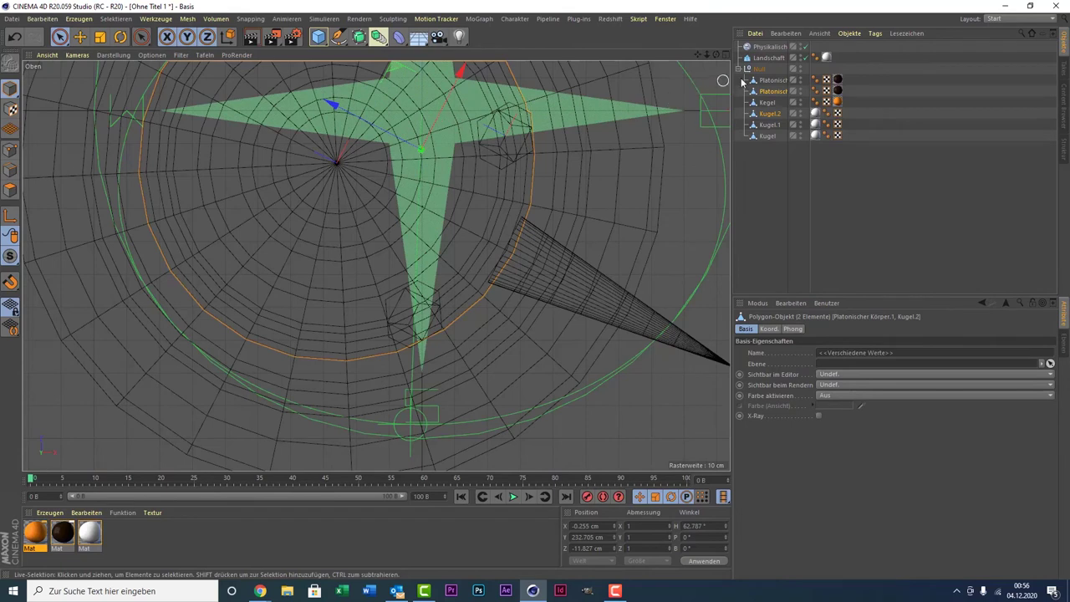
{"action": "left_click", "coordinate": [506, 134]}
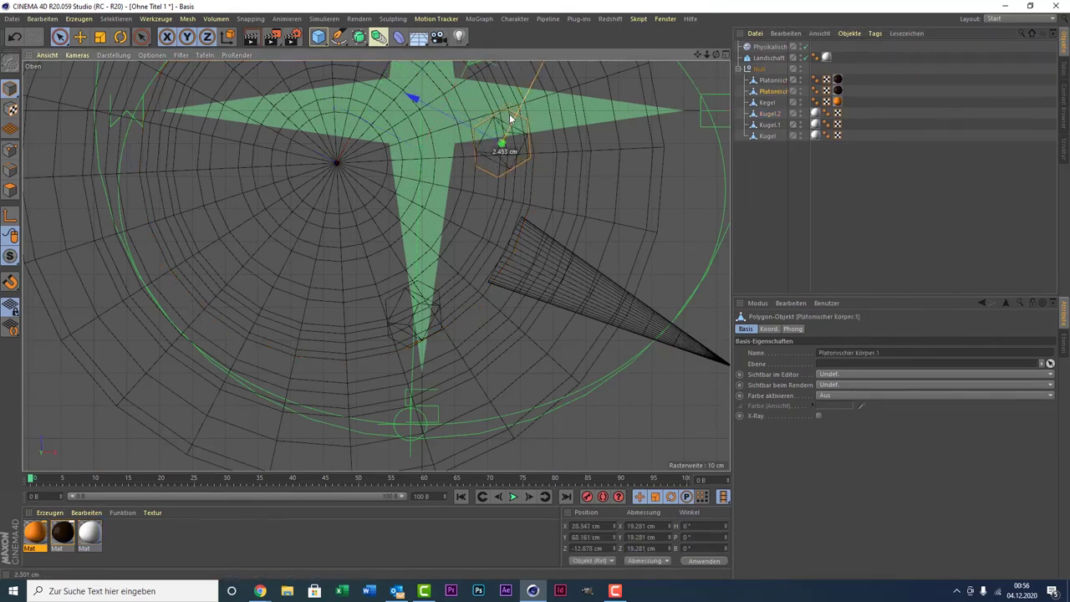
{"action": "left_click_drag", "start_coordinate": [512, 119], "coordinate": [483, 157]}
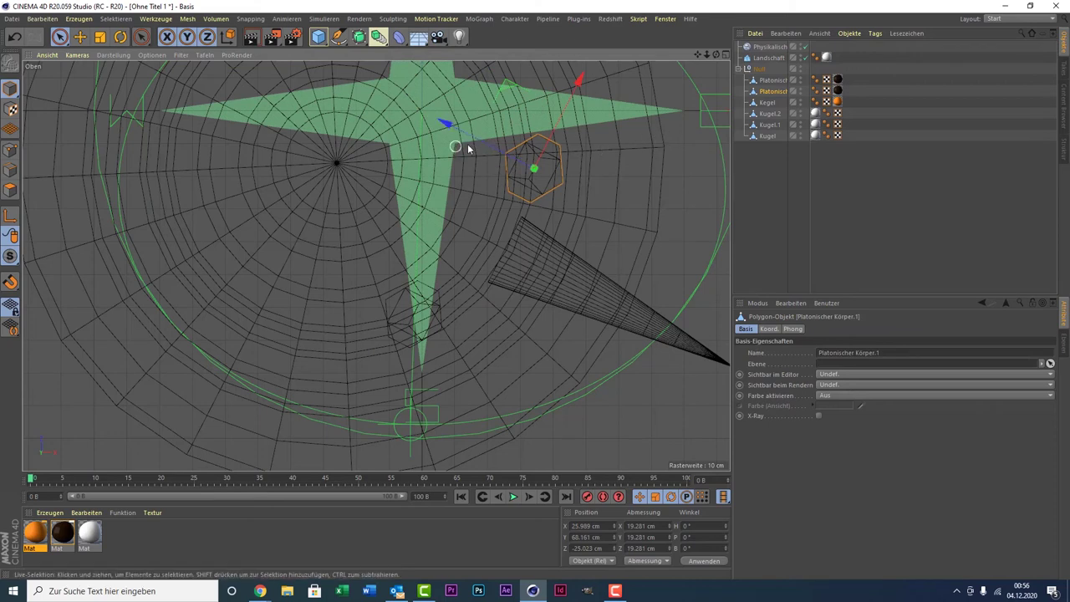
{"action": "left_click", "coordinate": [761, 57]}
{"action": "left_click", "coordinate": [766, 79]}
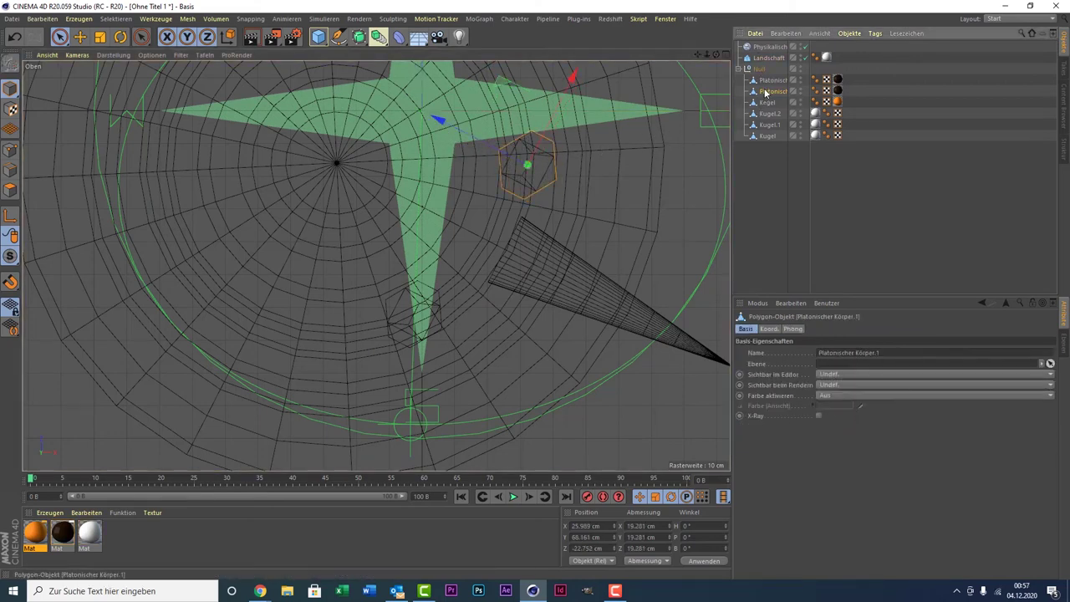
{"action": "left_click", "coordinate": [766, 83]}
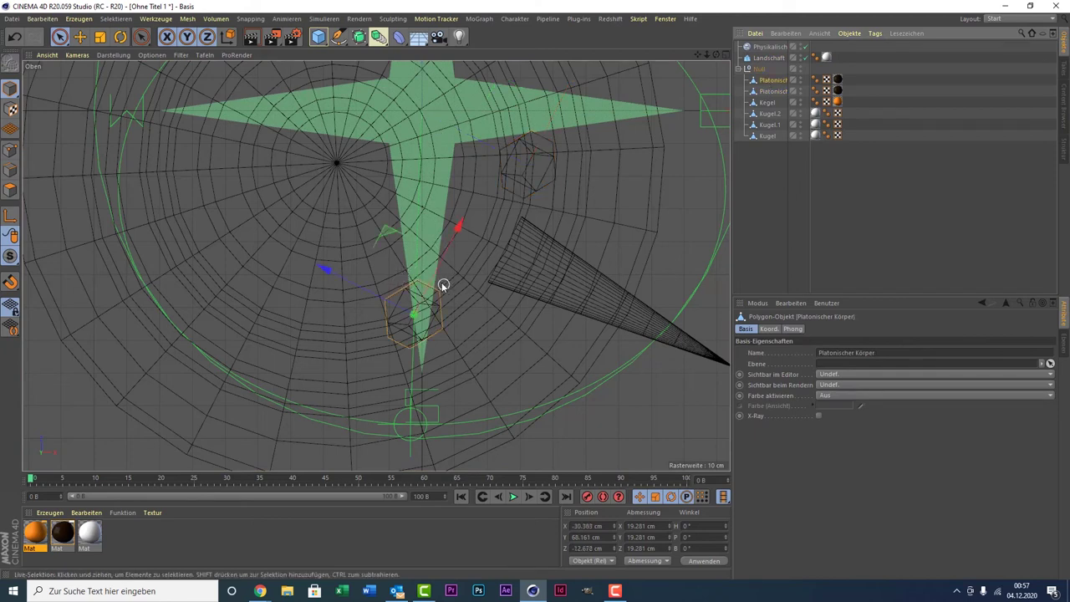
{"action": "left_click_drag", "start_coordinate": [439, 285], "coordinate": [449, 264]}
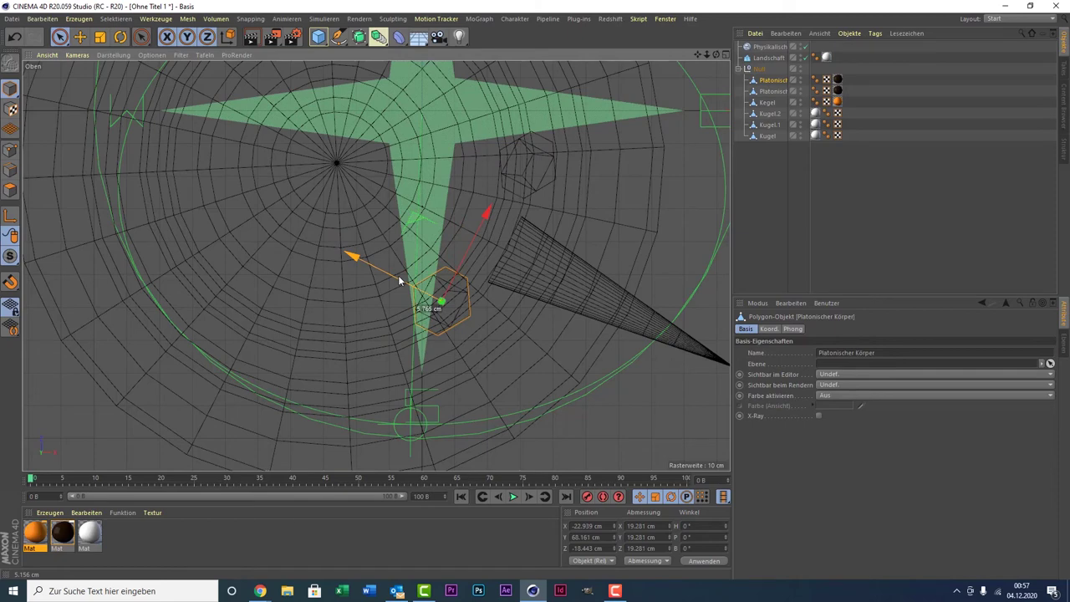
{"action": "left_click_drag", "start_coordinate": [398, 275], "coordinate": [399, 277]}
- Return to the perspective view and select the nose cone to check its placement
{"action": "middle_click", "coordinate": [379, 219]}
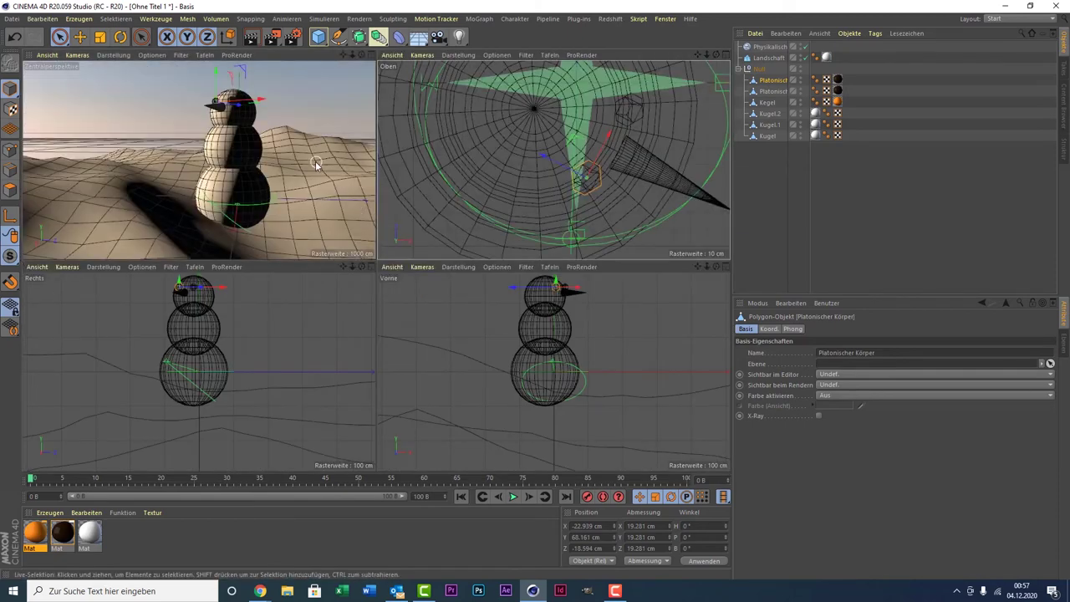
{"action": "middle_click", "coordinate": [315, 161]}
{"action": "left_click", "coordinate": [793, 185]}
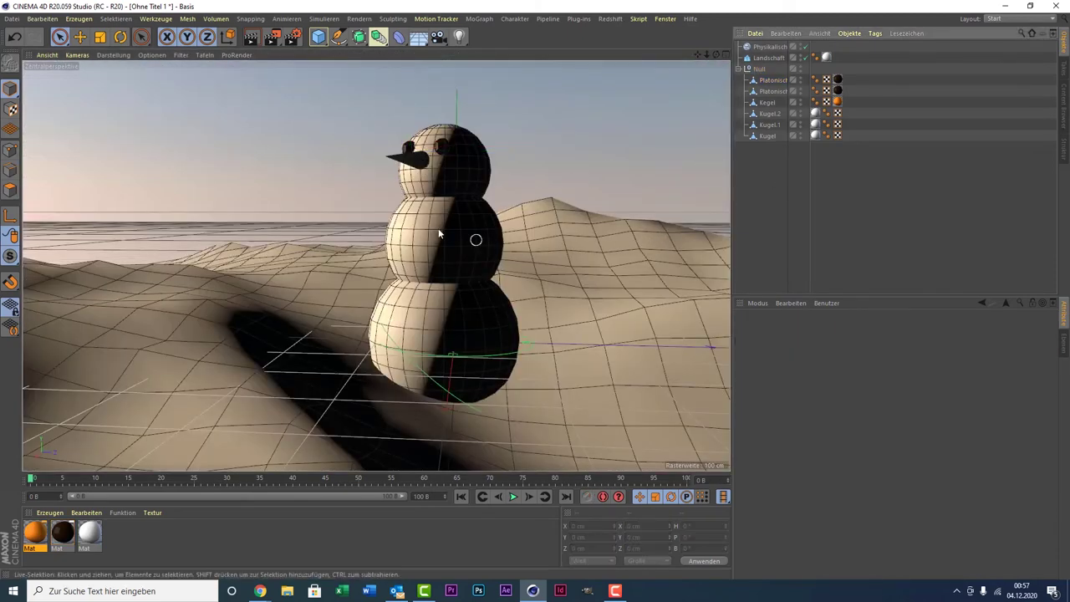
{"action": "left_click", "coordinate": [409, 158]}
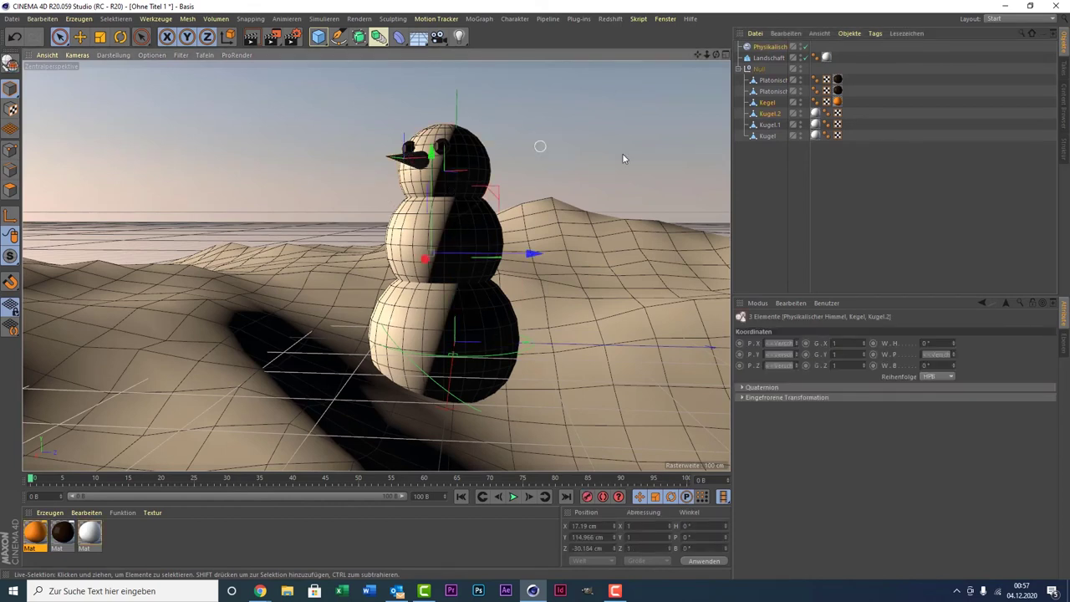
{"action": "left_click", "coordinate": [764, 172]}
{"action": "left_click", "coordinate": [768, 102]}
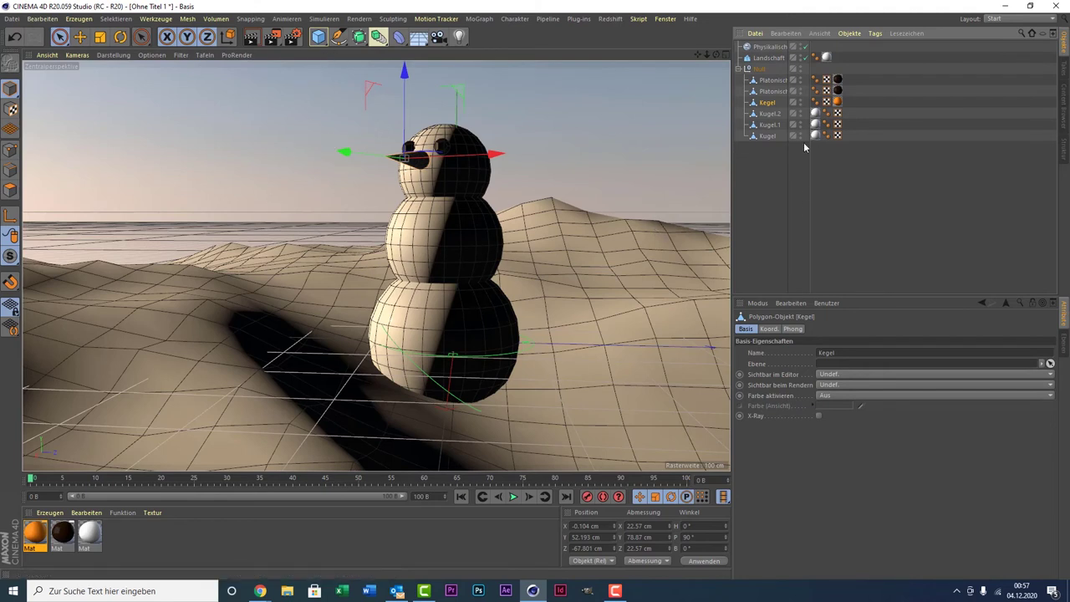
{"action": "left_click", "coordinate": [764, 208]}
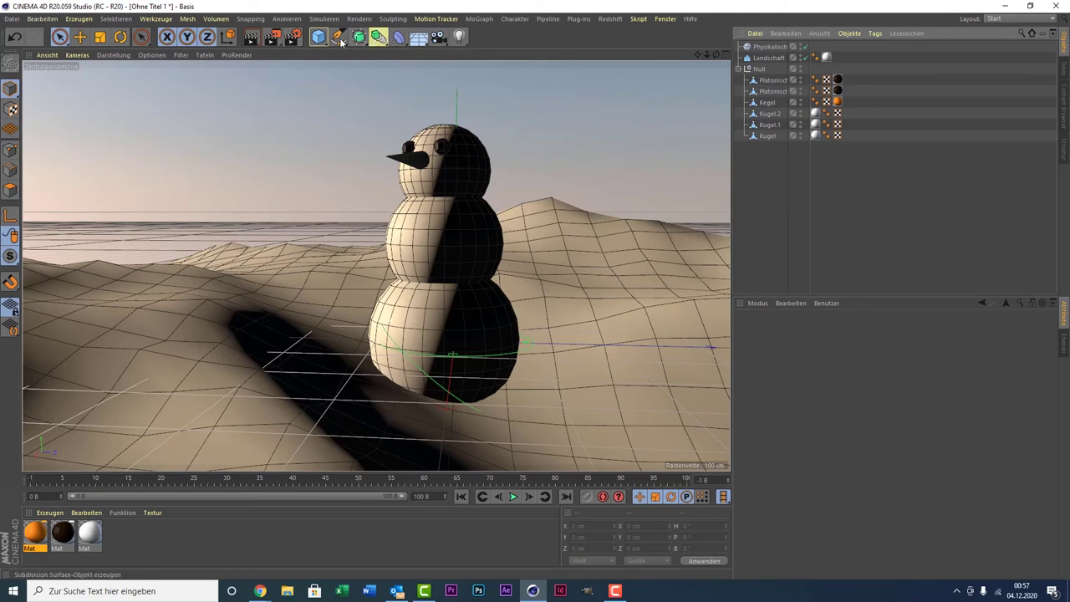
- Add a new Kegel cone, set its pitch to 90° and tilt its bank about 67.5°
{"action": "left_click", "coordinate": [319, 37]}
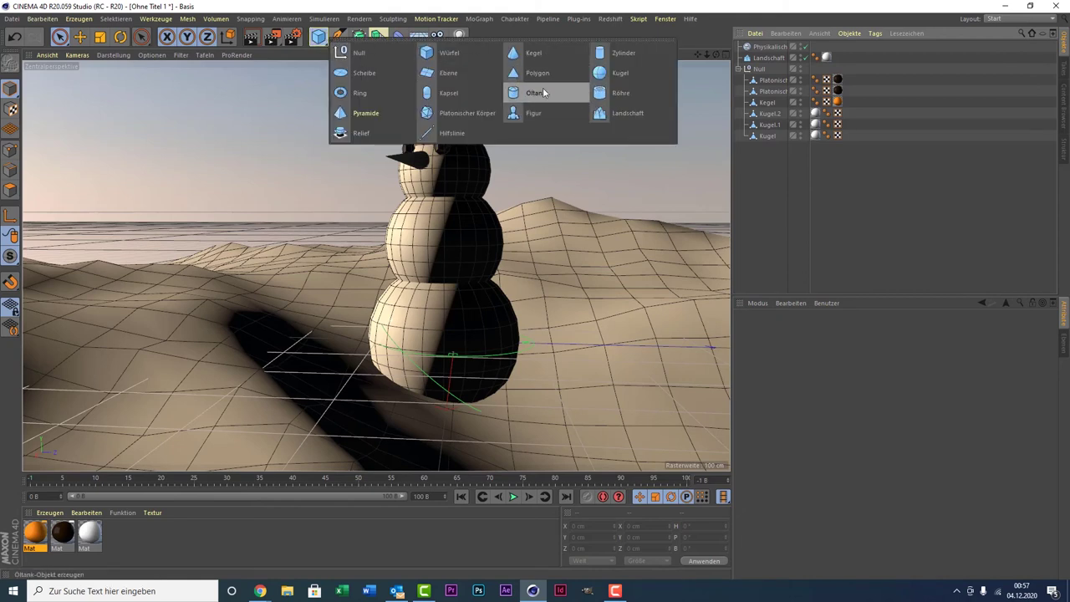
{"action": "left_click", "coordinate": [544, 52]}
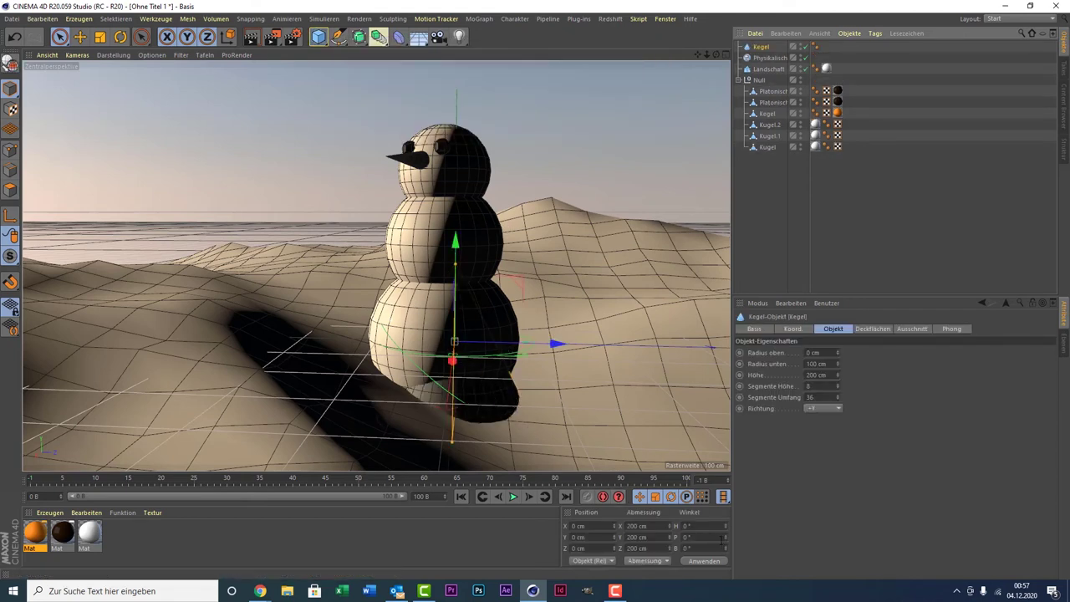
{"action": "left_click", "coordinate": [675, 536]}
{"action": "type", "text": "90"}
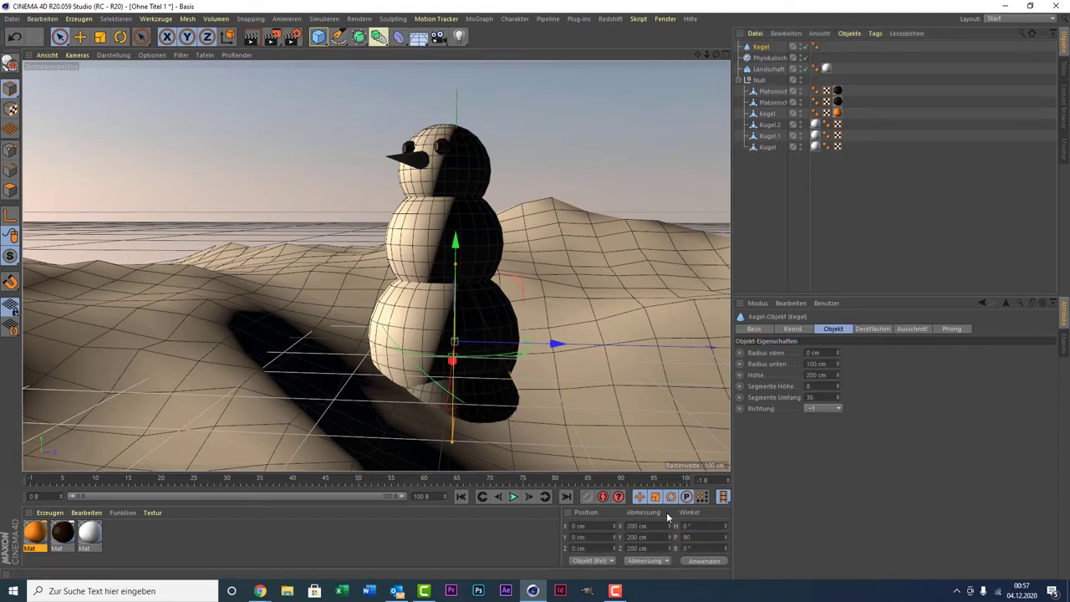
{"action": "key", "text": "Return"}
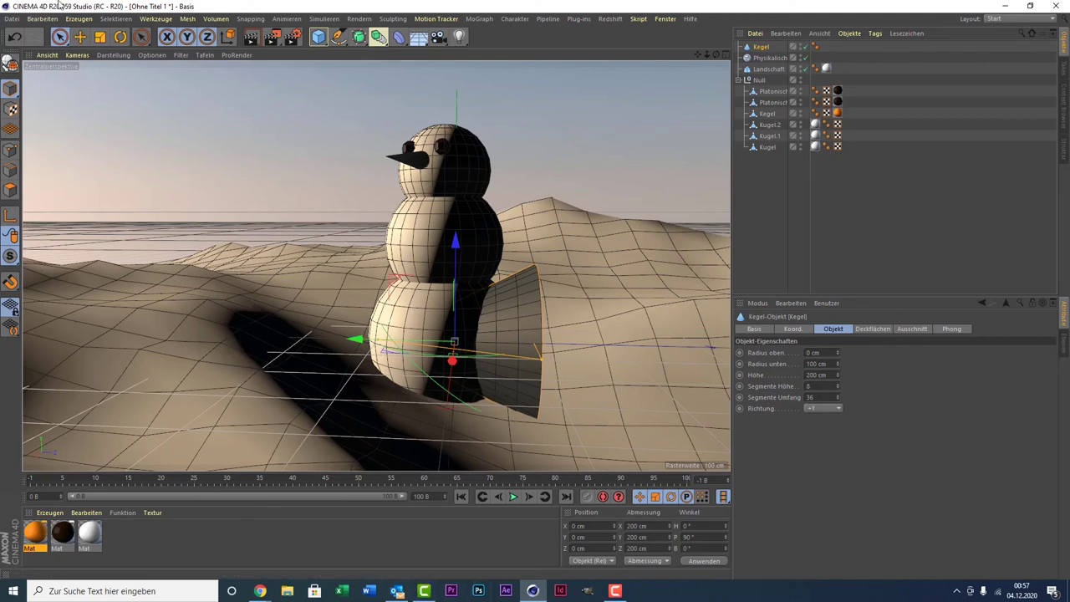
{"action": "left_click", "coordinate": [120, 37]}
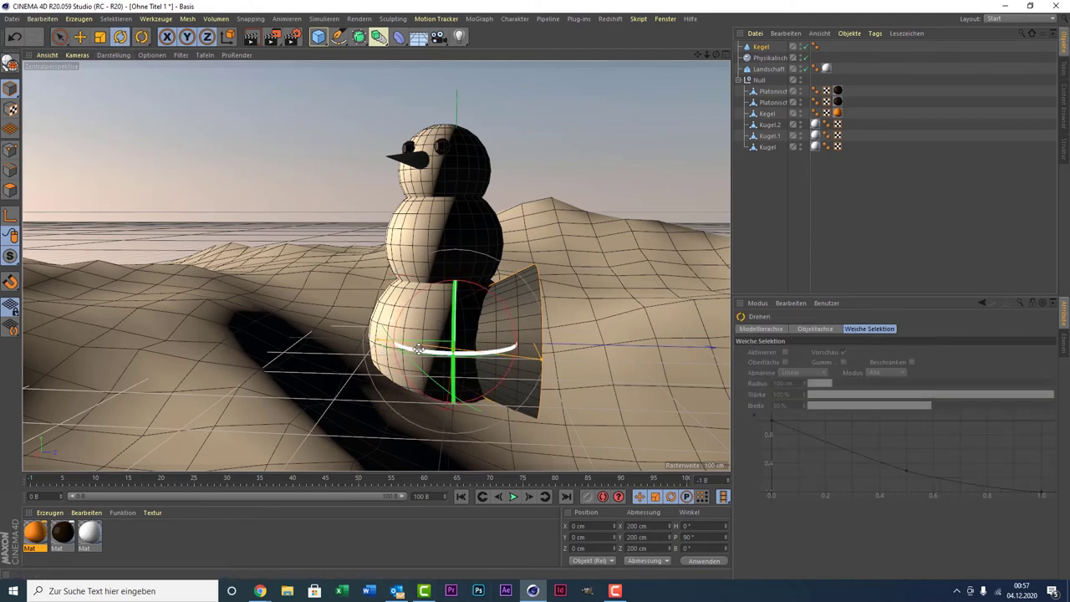
{"action": "left_click_drag", "start_coordinate": [418, 350], "coordinate": [510, 366]}
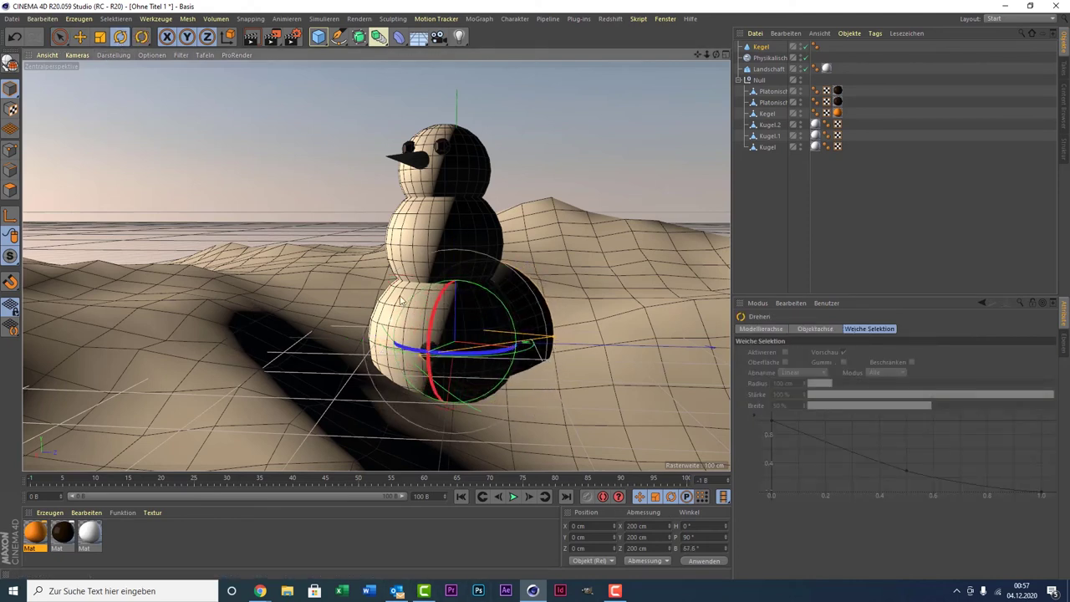
- Raise the new cone to head height and delete the old nose cone
{"action": "left_click", "coordinate": [59, 37]}
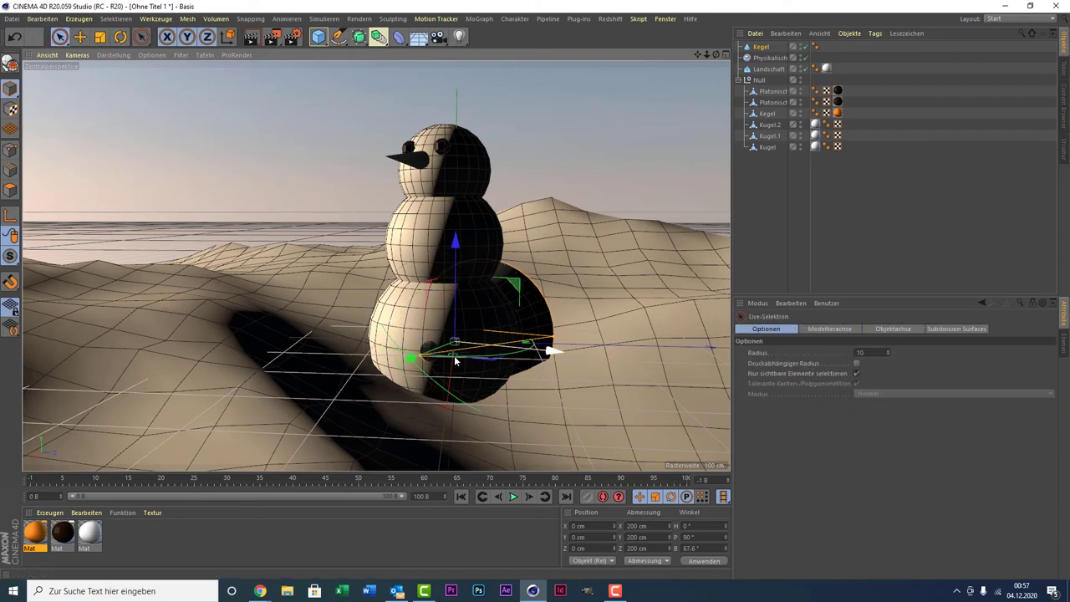
{"action": "left_click_drag", "start_coordinate": [410, 361], "coordinate": [306, 399]}
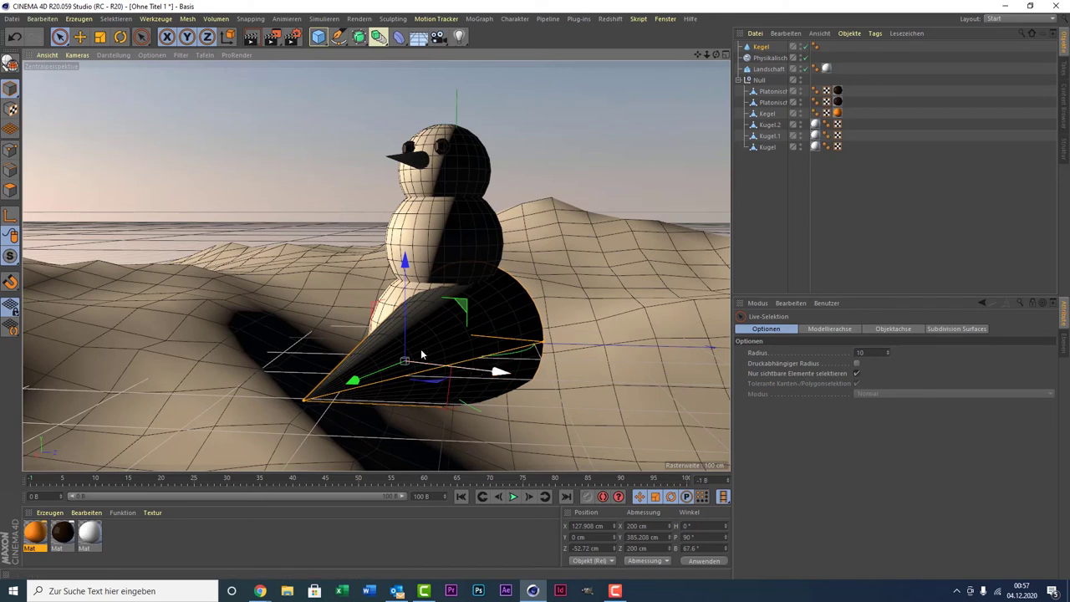
{"action": "left_click_drag", "start_coordinate": [405, 336], "coordinate": [404, 187]}
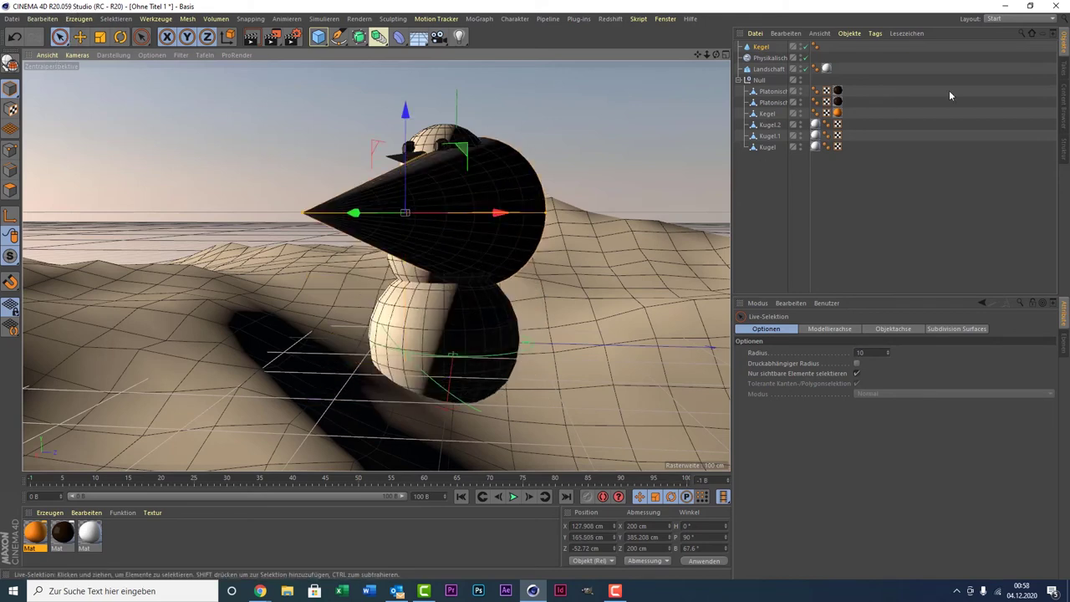
{"action": "left_click", "coordinate": [770, 112]}
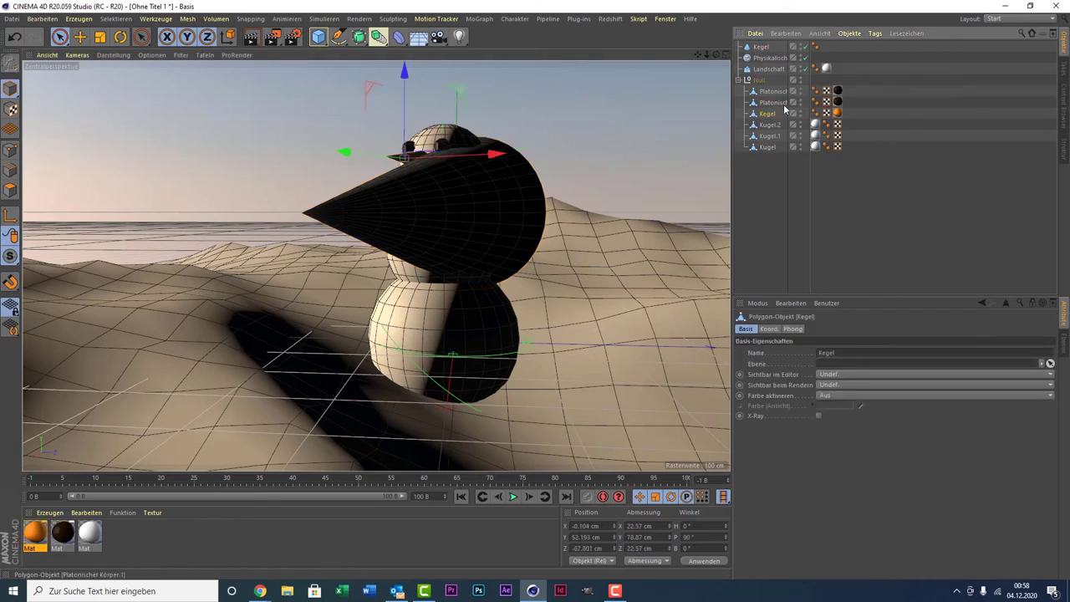
{"action": "key", "text": "Delete"}
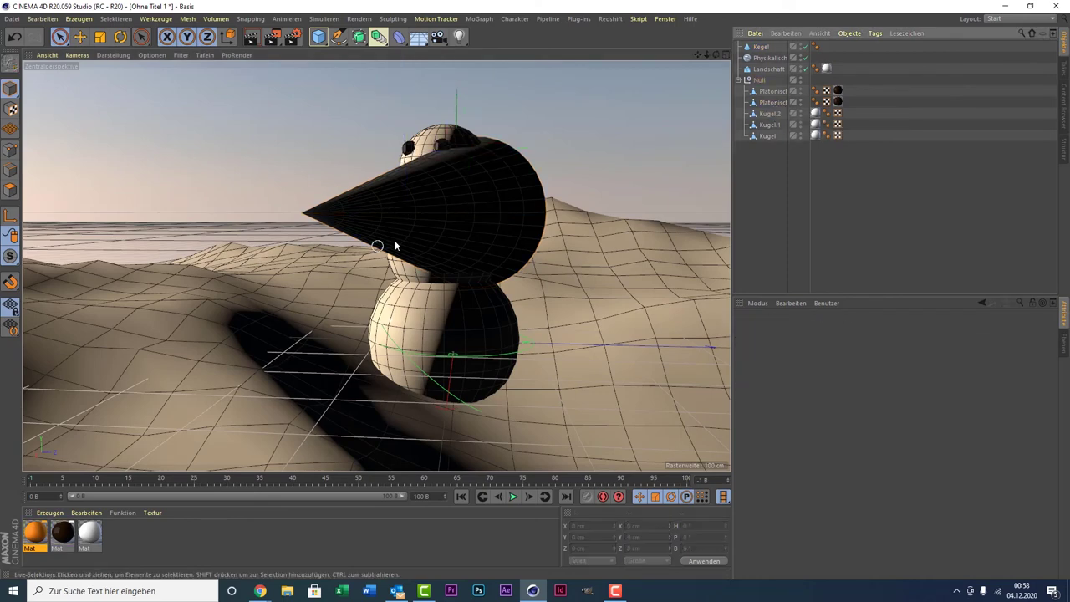
{"action": "left_click", "coordinate": [410, 234]}
- In the enlarged top view, move and tilt the new cone, then shrink it to about a quarter size
{"action": "middle_click", "coordinate": [452, 219]}
{"action": "middle_click", "coordinate": [471, 193]}
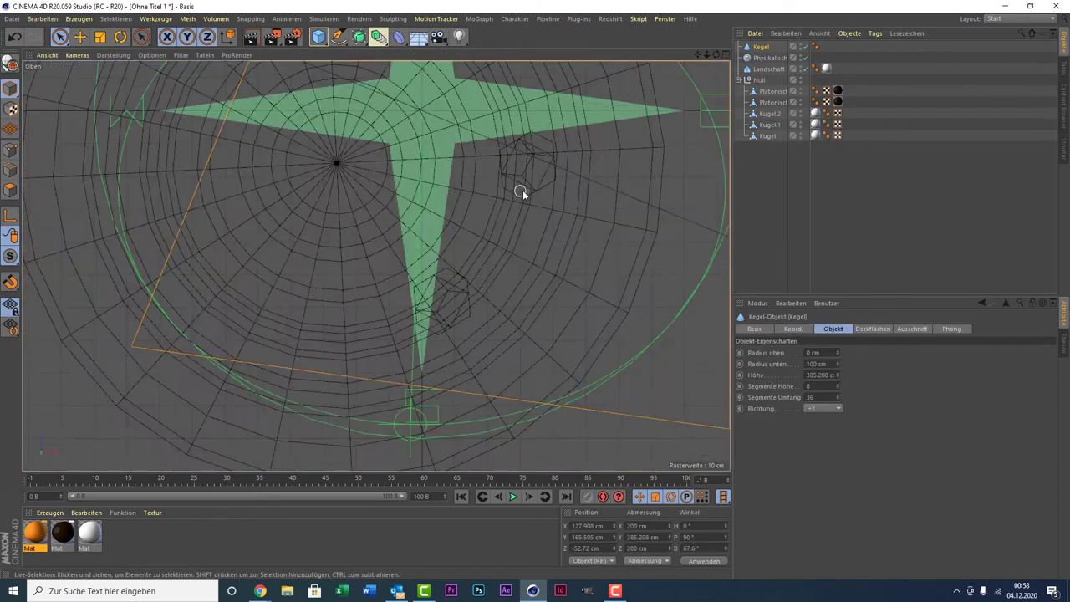
{"action": "scroll", "coordinate": [520, 191], "scroll_direction": "down", "scroll_amount": 3}
{"action": "scroll", "coordinate": [520, 190], "scroll_direction": "down", "scroll_amount": 3}
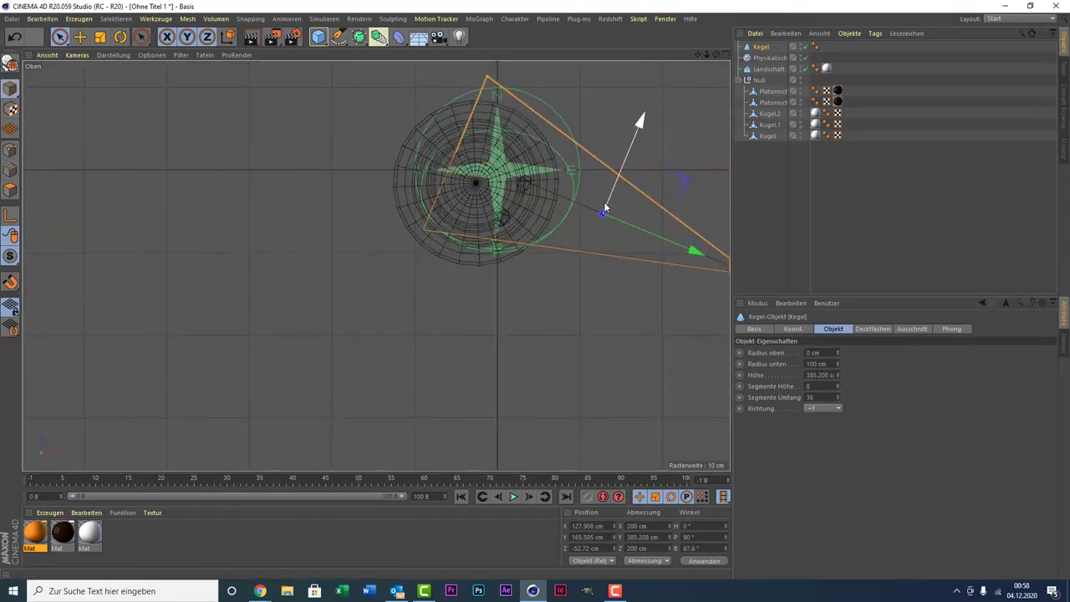
{"action": "mouse_move", "coordinate": [605, 192]}
{"action": "left_mouse_down"}
{"action": "mouse_move", "coordinate": [606, 246]}
{"action": "mouse_move", "coordinate": [560, 231]}
{"action": "left_mouse_up"}
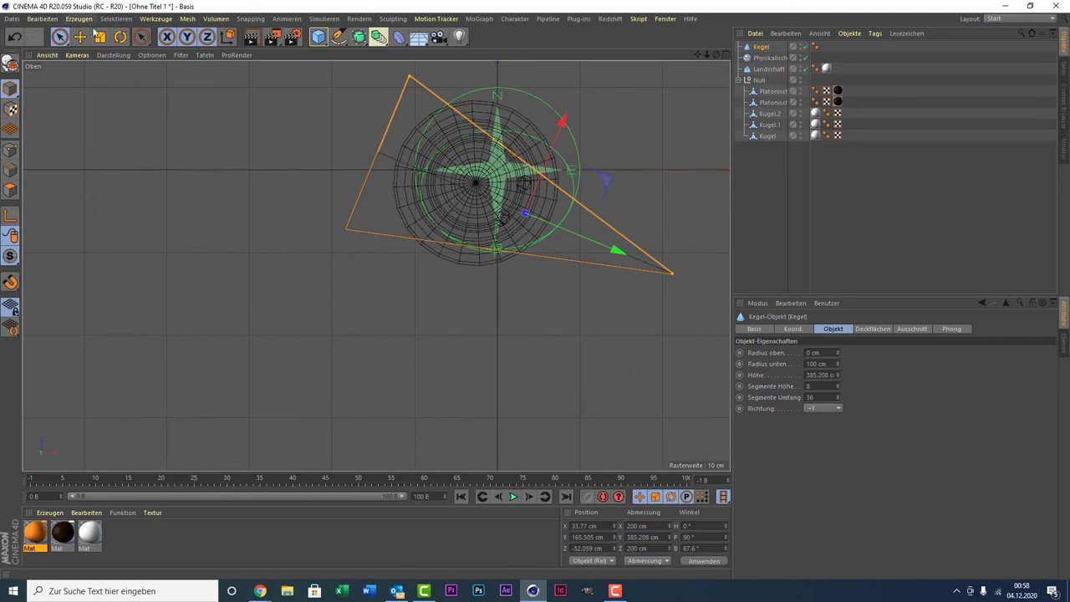
{"action": "left_click", "coordinate": [120, 36]}
{"action": "left_click_drag", "start_coordinate": [392, 325], "coordinate": [359, 314]}
{"action": "scroll", "coordinate": [512, 269], "scroll_direction": "up", "scroll_amount": 3}
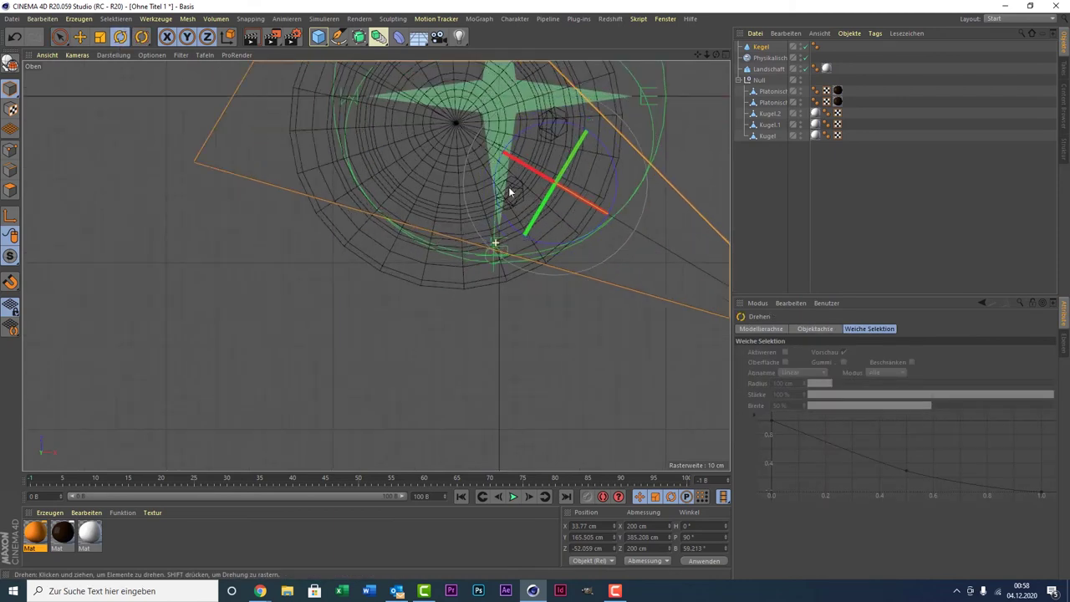
{"action": "left_click", "coordinate": [60, 36]}
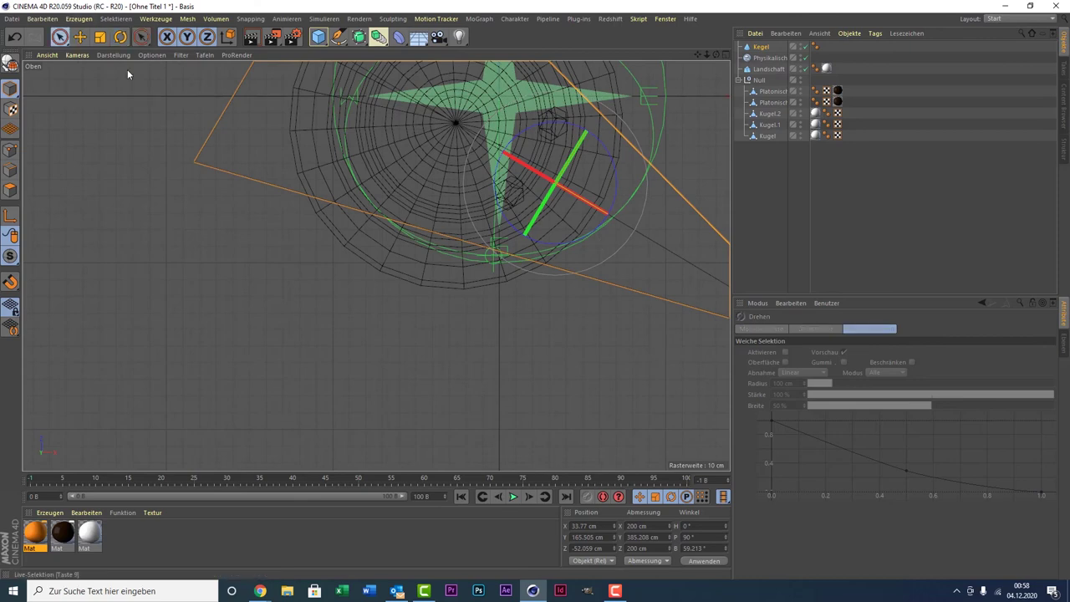
{"action": "scroll", "coordinate": [321, 224], "scroll_direction": "down", "scroll_amount": 3}
{"action": "left_click", "coordinate": [100, 36]}
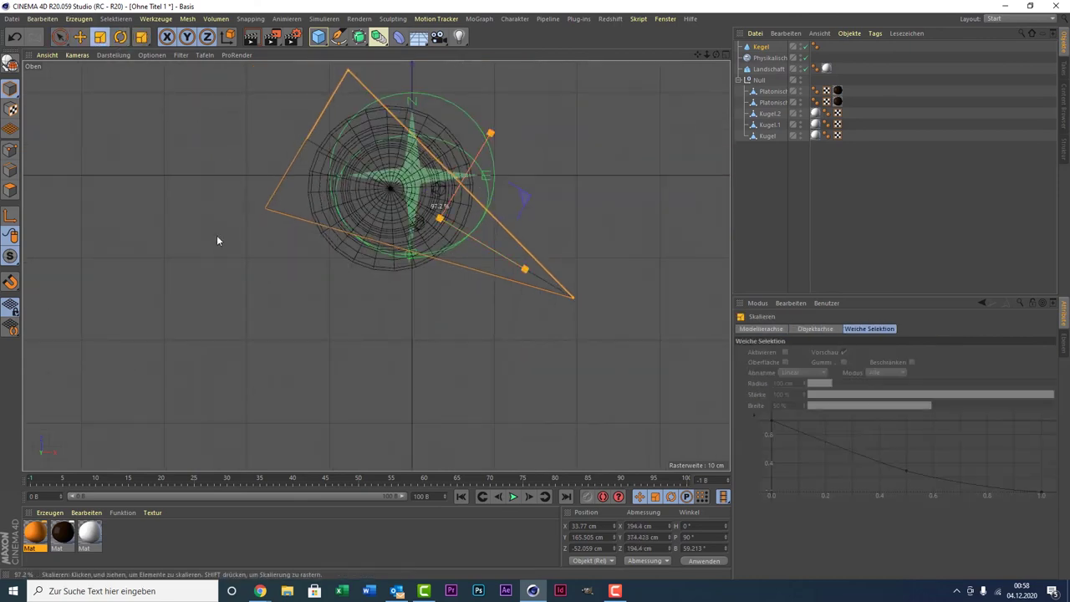
{"action": "mouse_move", "coordinate": [217, 235]}
{"action": "left_mouse_down"}
{"action": "mouse_move", "coordinate": [99, 462]}
{"action": "mouse_move", "coordinate": [99, 502]}
{"action": "left_mouse_up"}
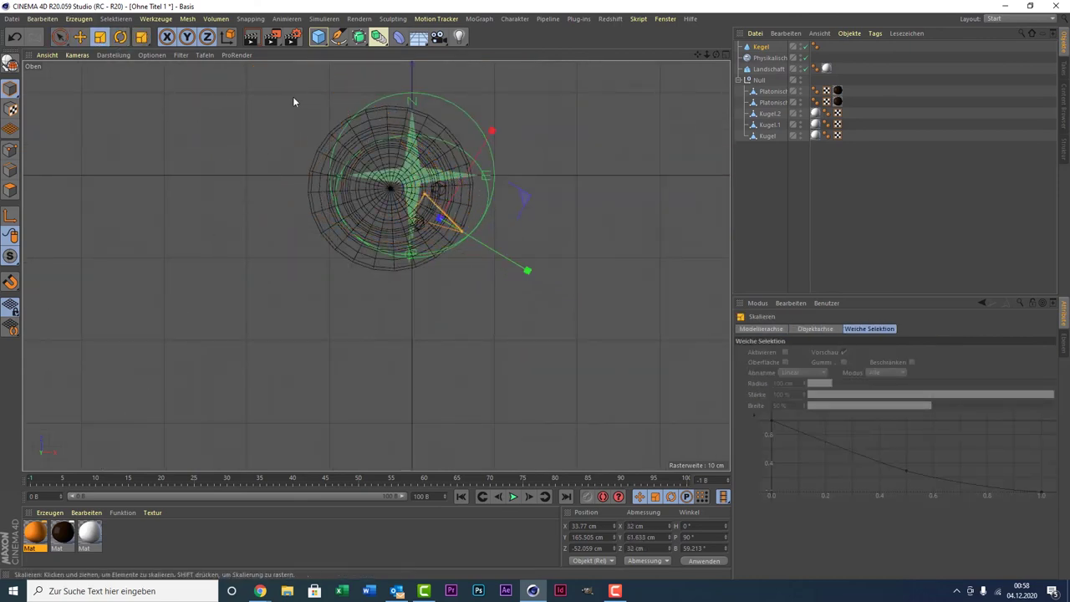
- Rotate, narrow and slide the cone outward so it is 61.633 cm long and angled at B 61.596°
{"action": "scroll", "coordinate": [377, 270], "scroll_direction": "up", "scroll_amount": 3}
{"action": "left_click_drag", "start_coordinate": [700, 54], "coordinate": [233, 153]}
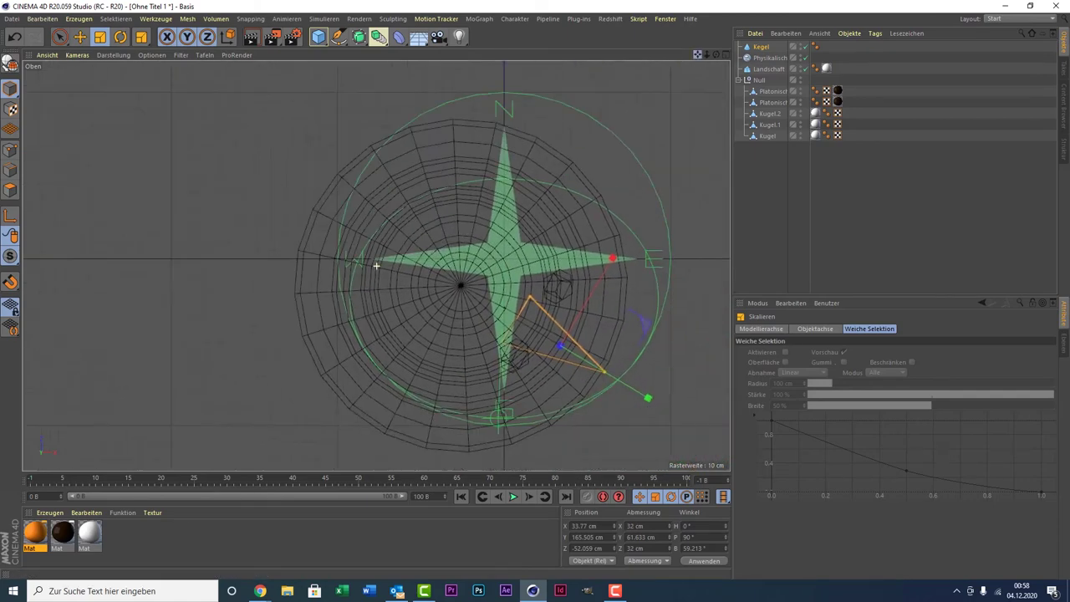
{"action": "left_click", "coordinate": [120, 35]}
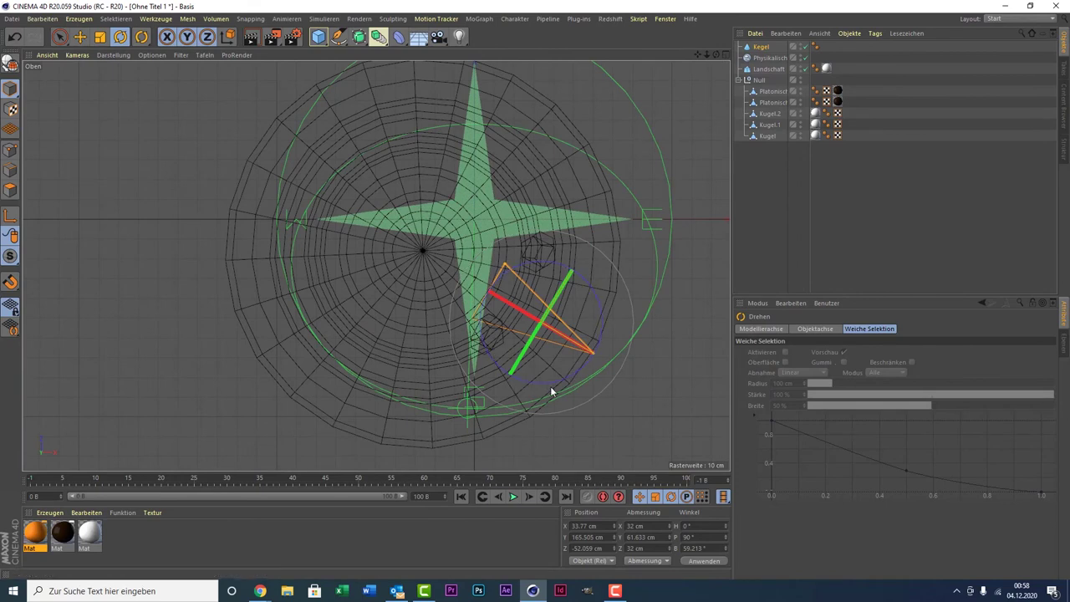
{"action": "left_click_drag", "start_coordinate": [550, 381], "coordinate": [548, 377]}
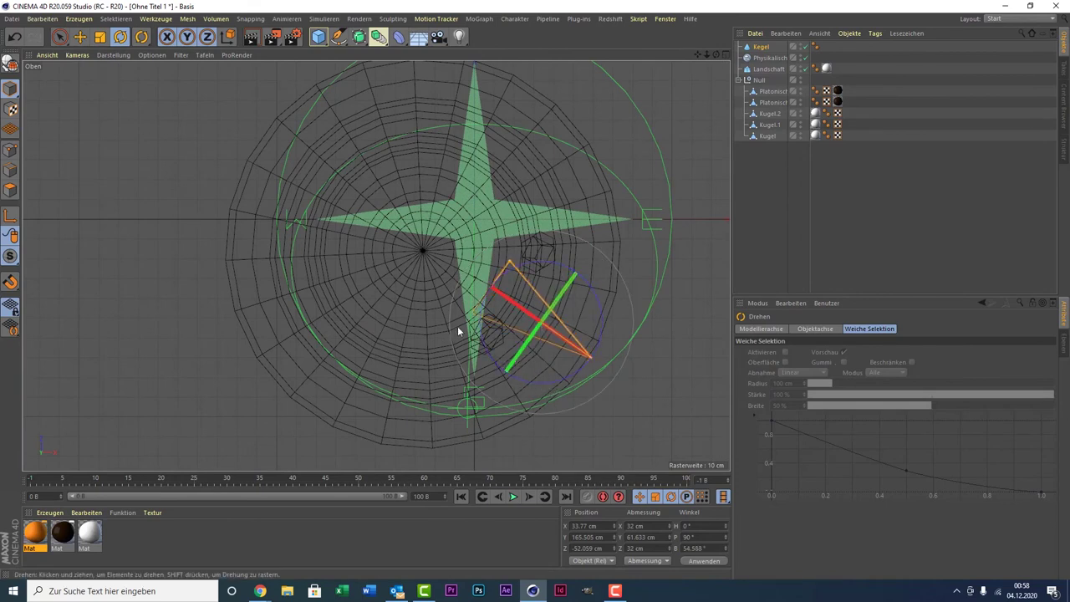
{"action": "left_click", "coordinate": [60, 36]}
{"action": "left_click_drag", "start_coordinate": [514, 268], "coordinate": [512, 284]}
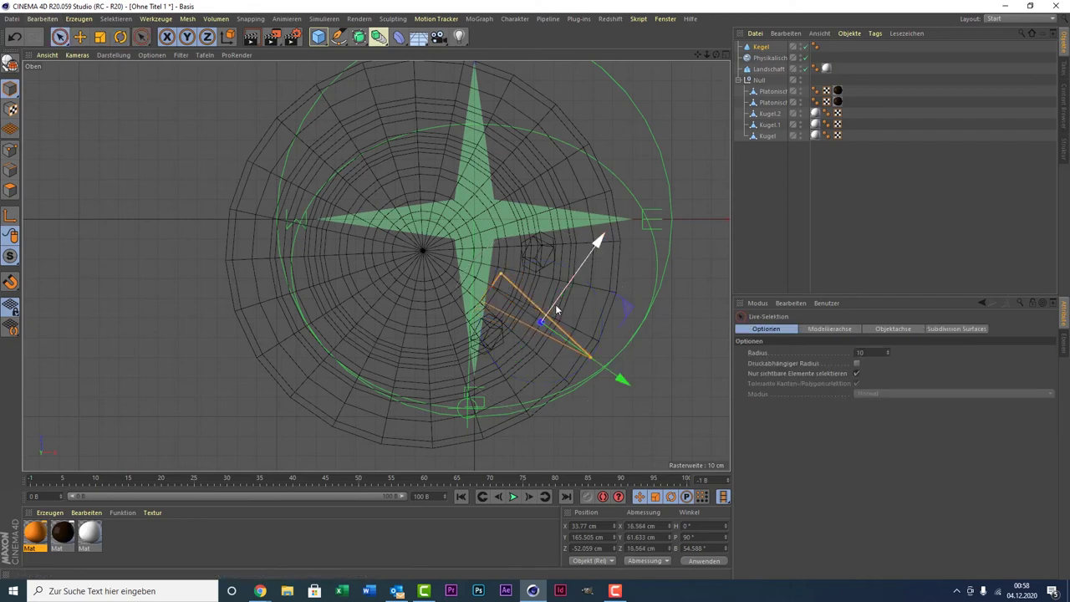
{"action": "left_click_drag", "start_coordinate": [544, 321], "coordinate": [542, 318]}
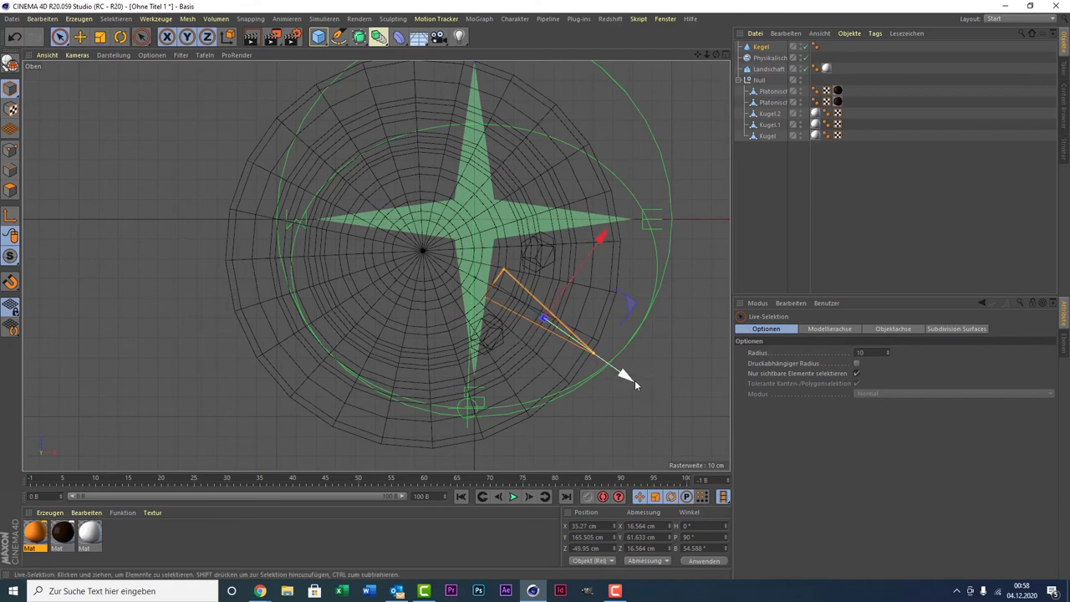
{"action": "left_click_drag", "start_coordinate": [631, 377], "coordinate": [647, 389]}
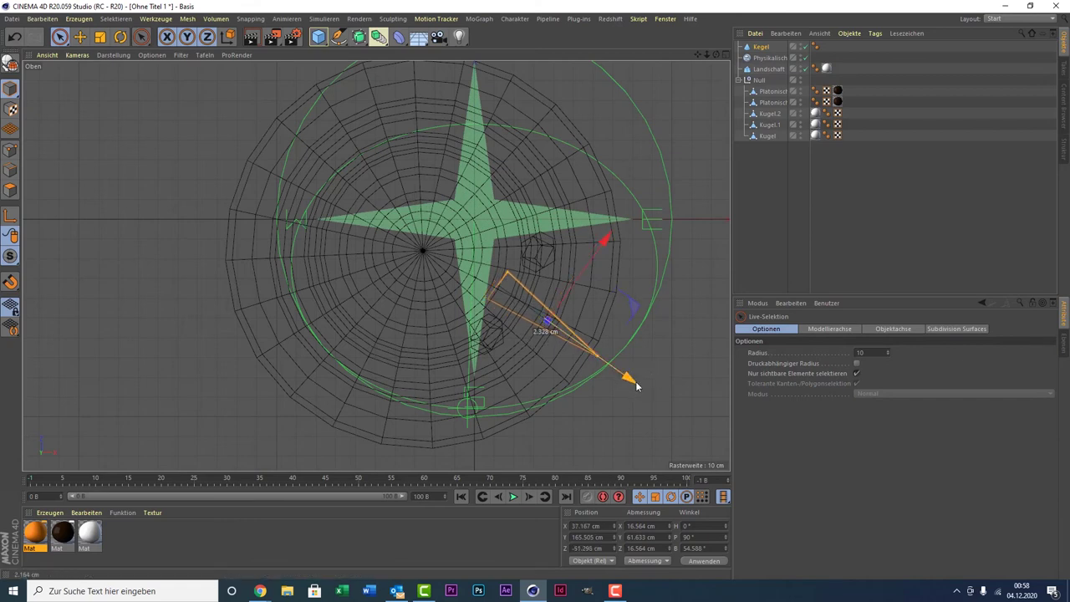
{"action": "left_click", "coordinate": [121, 36]}
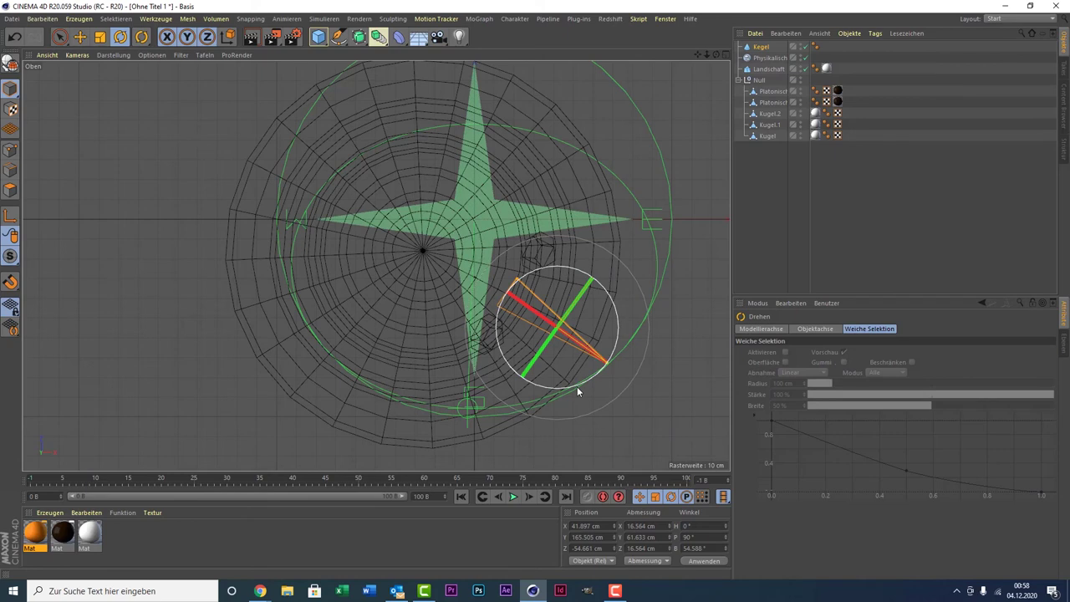
{"action": "left_click_drag", "start_coordinate": [577, 386], "coordinate": [587, 389]}
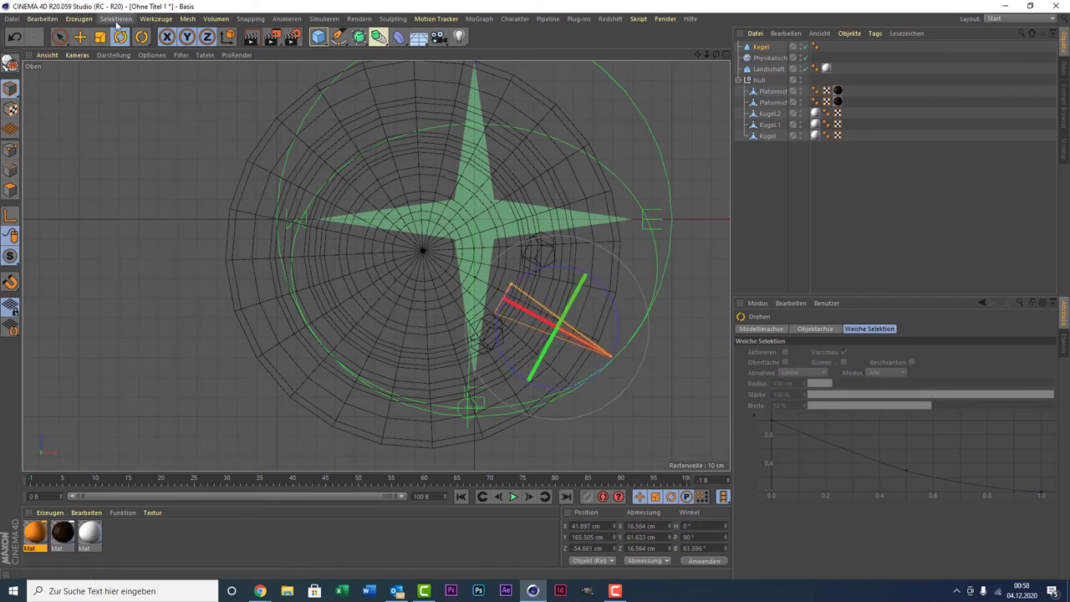
{"action": "left_click", "coordinate": [79, 36]}
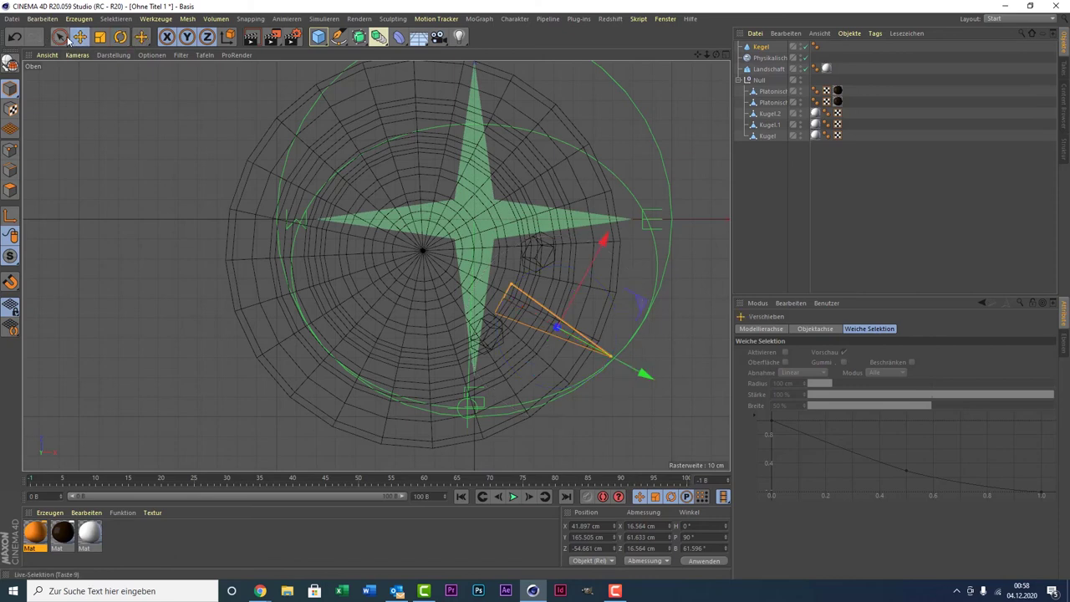
{"action": "left_click", "coordinate": [60, 36]}
{"action": "left_click_drag", "start_coordinate": [579, 300], "coordinate": [574, 290]}
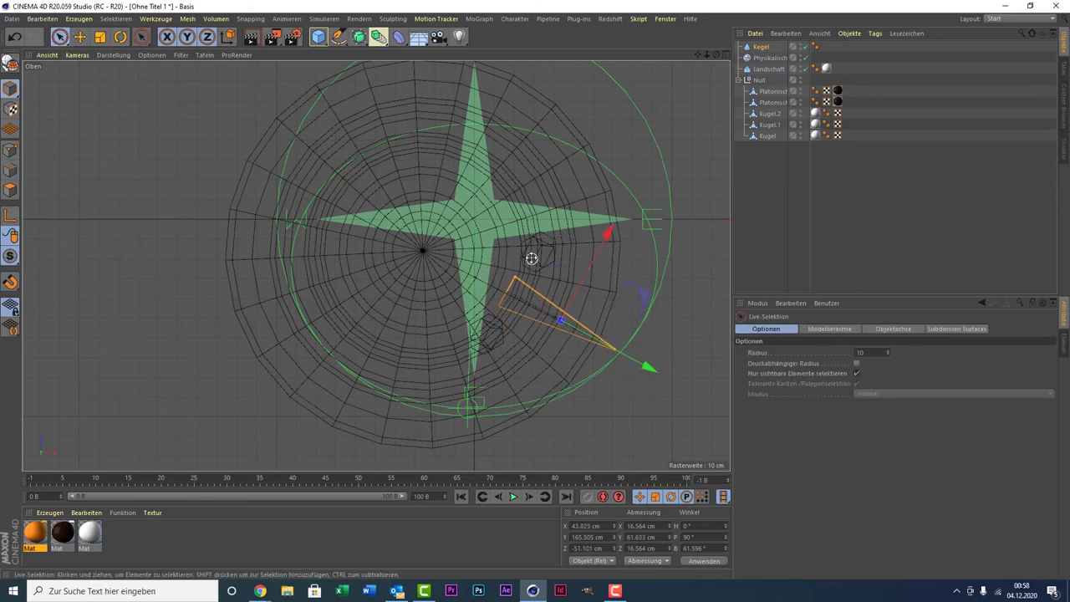
{"action": "middle_click", "coordinate": [481, 234]}
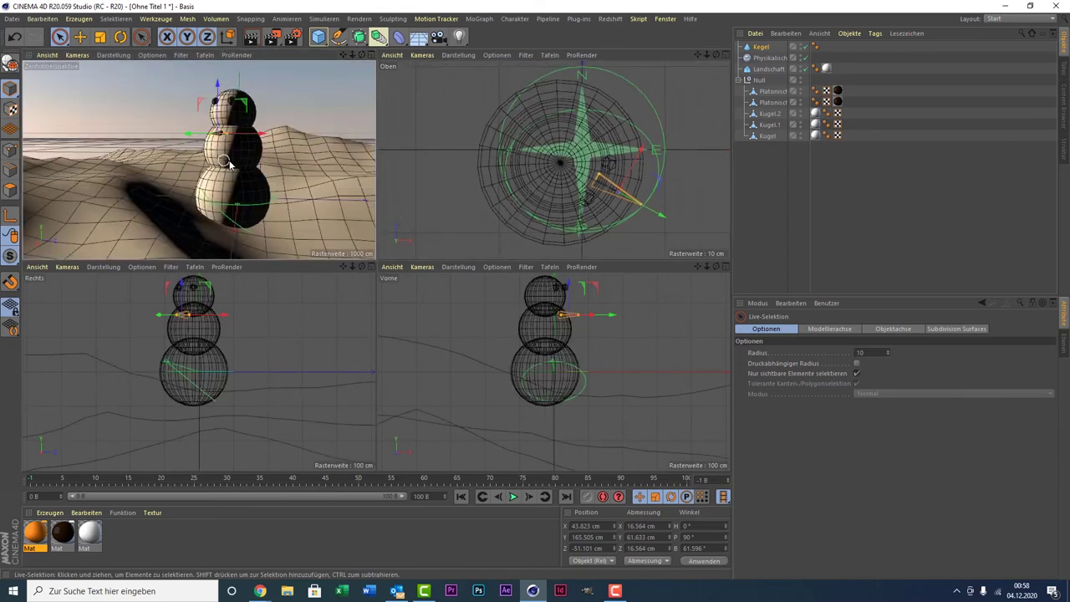
- In the perspective view, raise the cone to head height and move it between the eyes
{"action": "middle_click", "coordinate": [339, 205]}
{"action": "left_click_drag", "start_coordinate": [411, 166], "coordinate": [405, 117]}
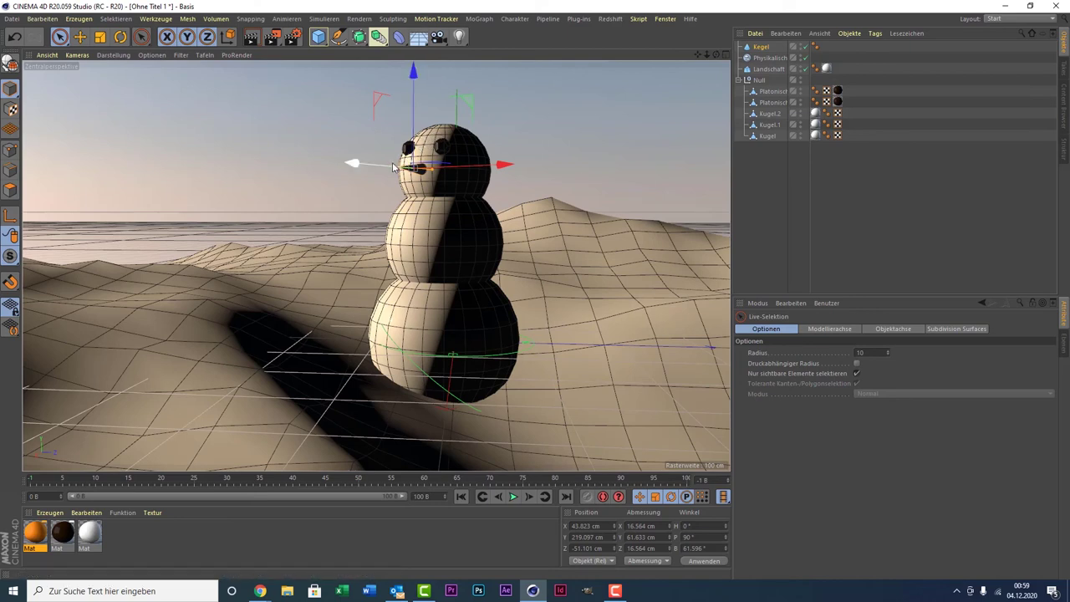
{"action": "left_click_drag", "start_coordinate": [408, 165], "coordinate": [381, 170]}
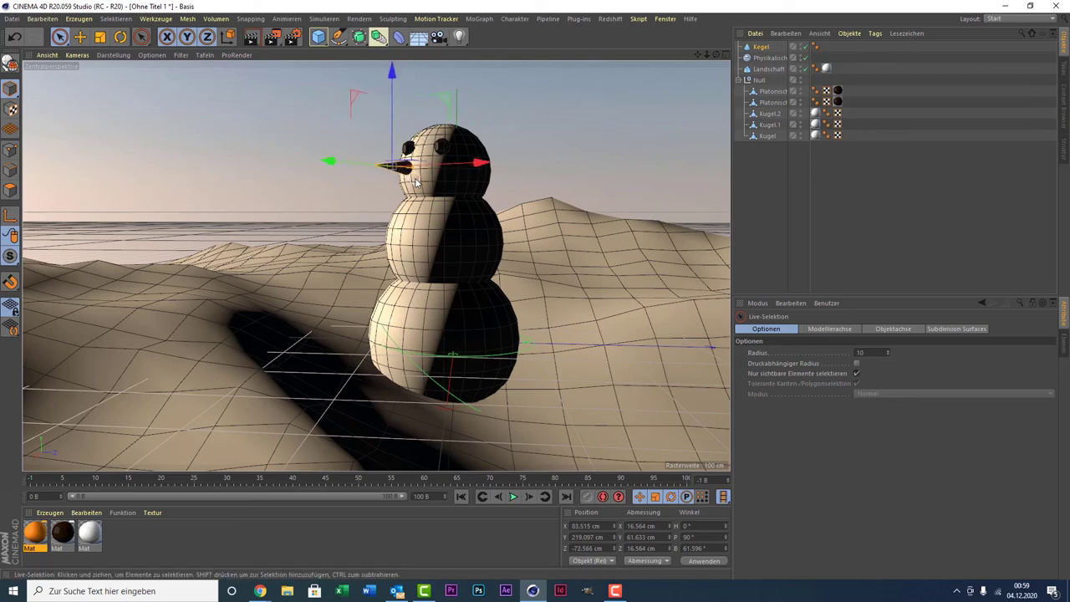
- Enlarge the nose to about 164%, push it into the head, and apply the orange material
{"action": "key", "text": "t"}
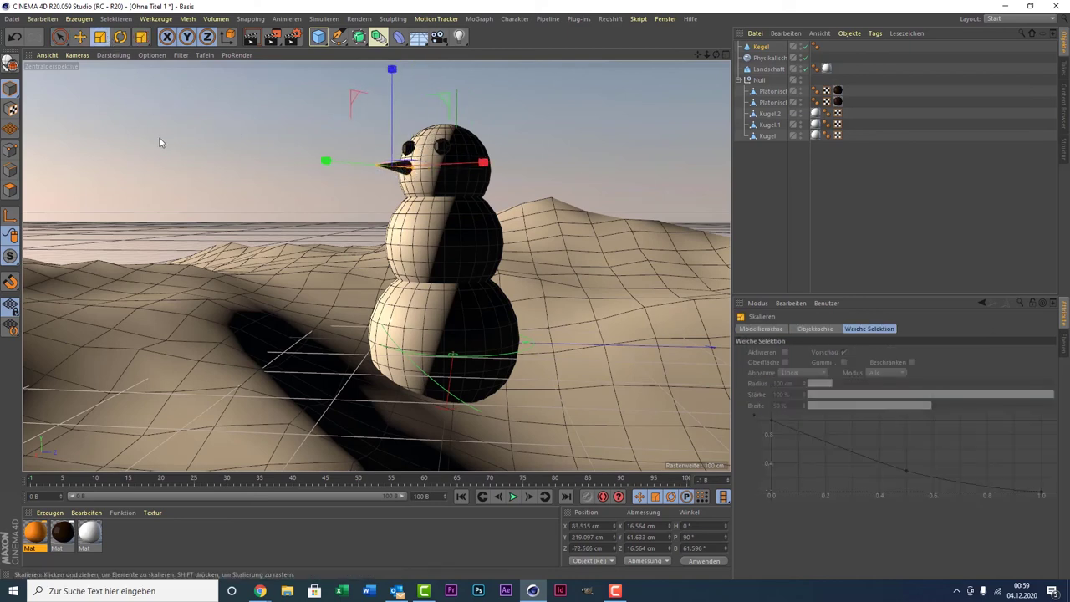
{"action": "left_click_drag", "start_coordinate": [160, 142], "coordinate": [276, 126]}
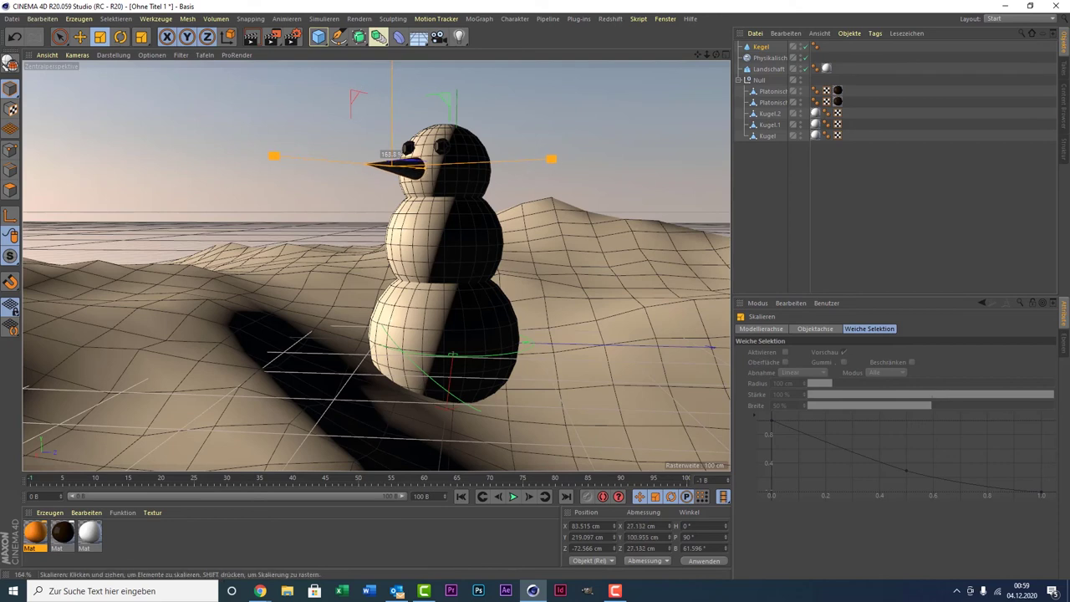
{"action": "left_click", "coordinate": [59, 36]}
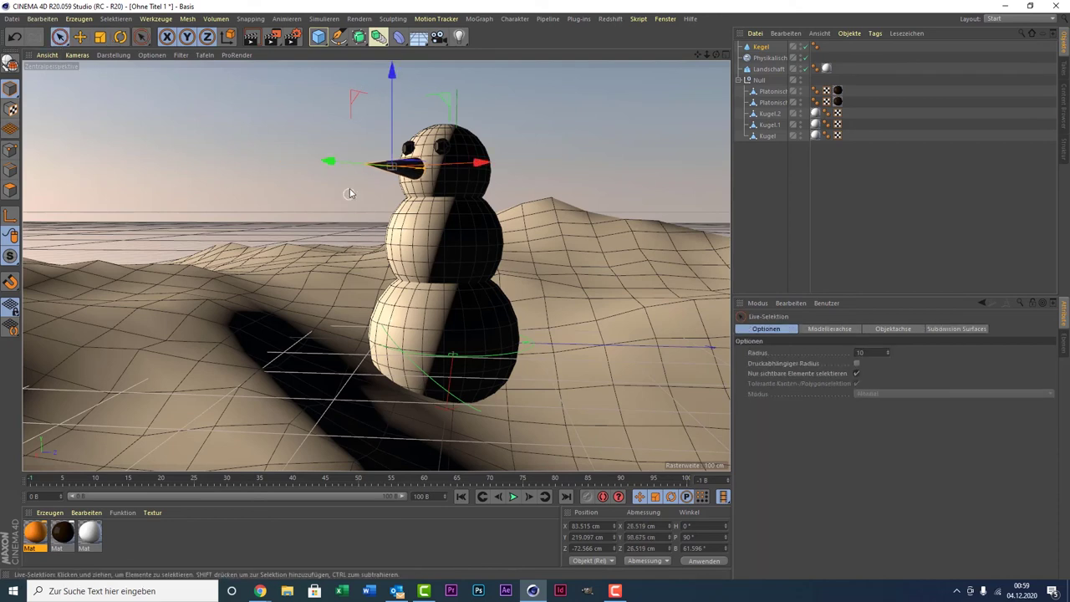
{"action": "left_click_drag", "start_coordinate": [333, 162], "coordinate": [360, 171]}
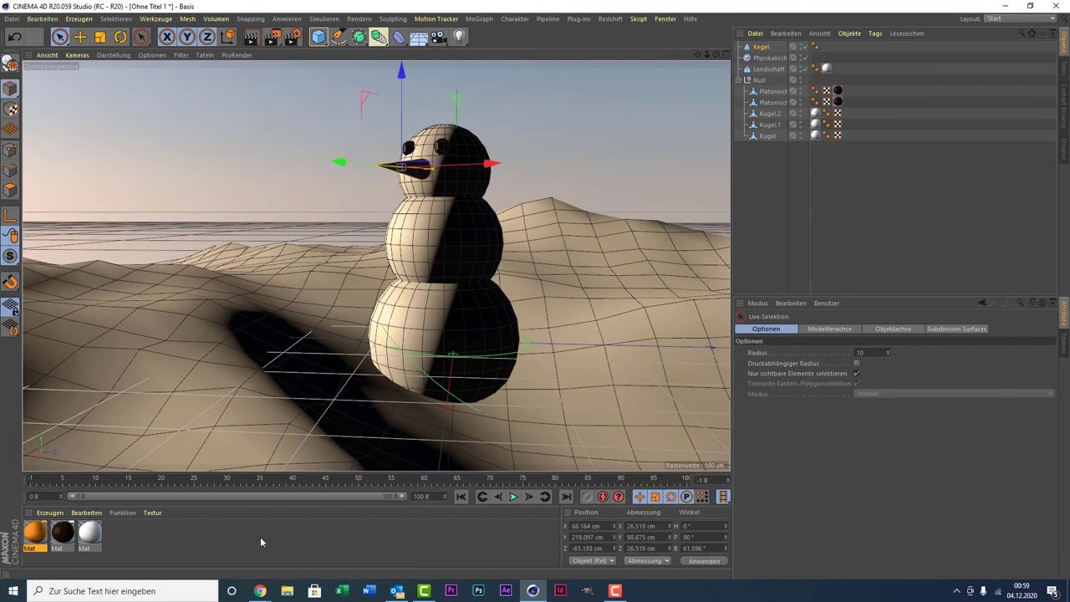
{"action": "left_click", "coordinate": [60, 535]}
{"action": "mouse_move", "coordinate": [35, 533]}
{"action": "left_mouse_down"}
{"action": "mouse_move", "coordinate": [849, 53]}
{"action": "mouse_move", "coordinate": [762, 48]}
{"action": "left_mouse_up"}
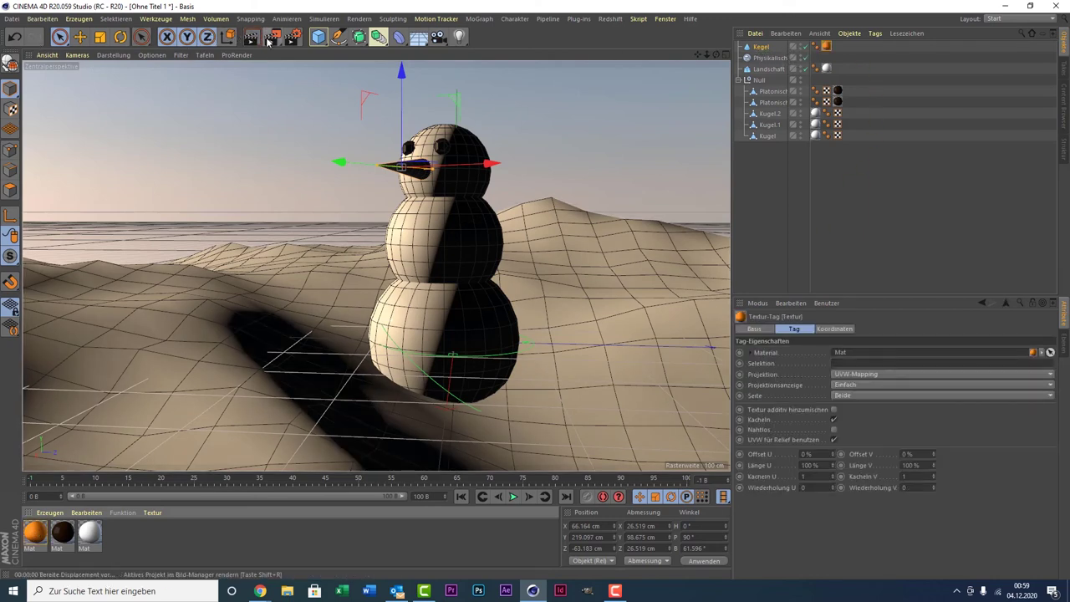
- Render the viewport with Ctrl+R to preview the orange nose beside the black eyes
{"action": "key", "text": "ctrl+r"}
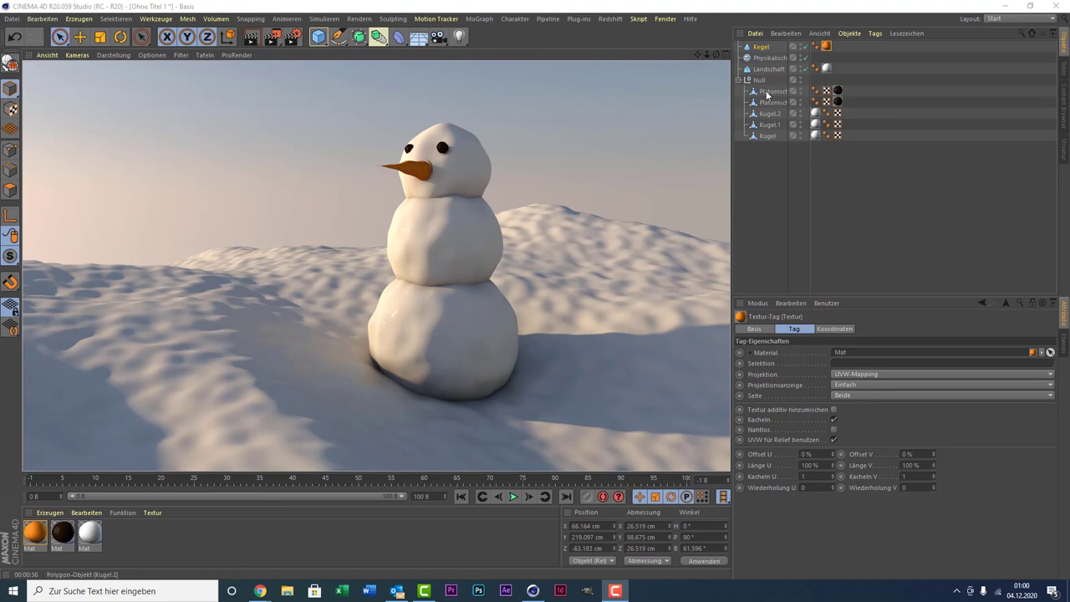
- Set the Physical Sky's Time and Position time to 23:00:00 and re-render the night scene
{"action": "left_click", "coordinate": [760, 59]}
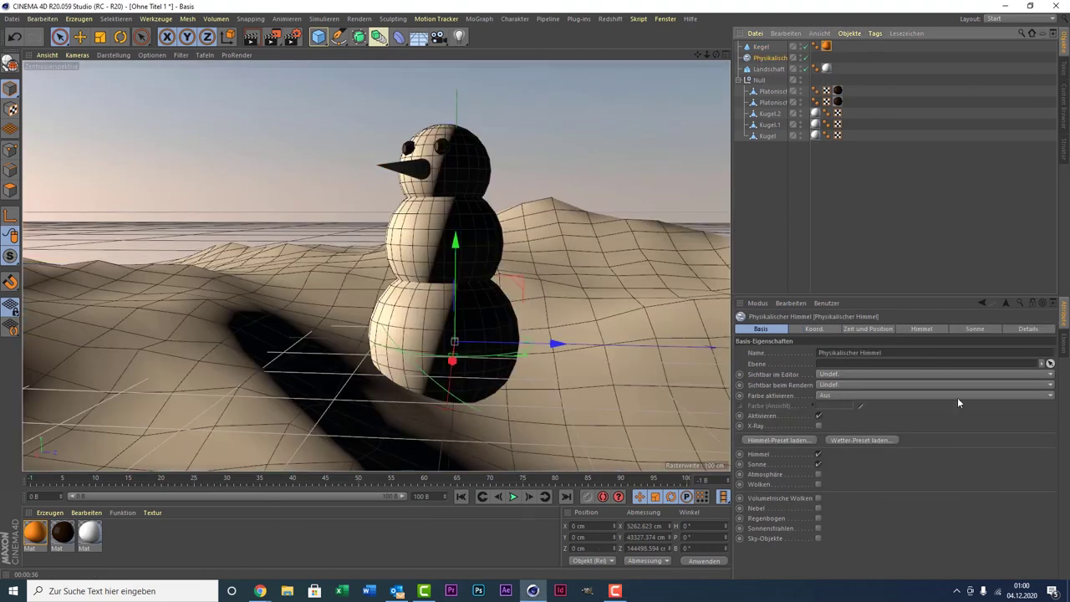
{"action": "left_click", "coordinate": [881, 328]}
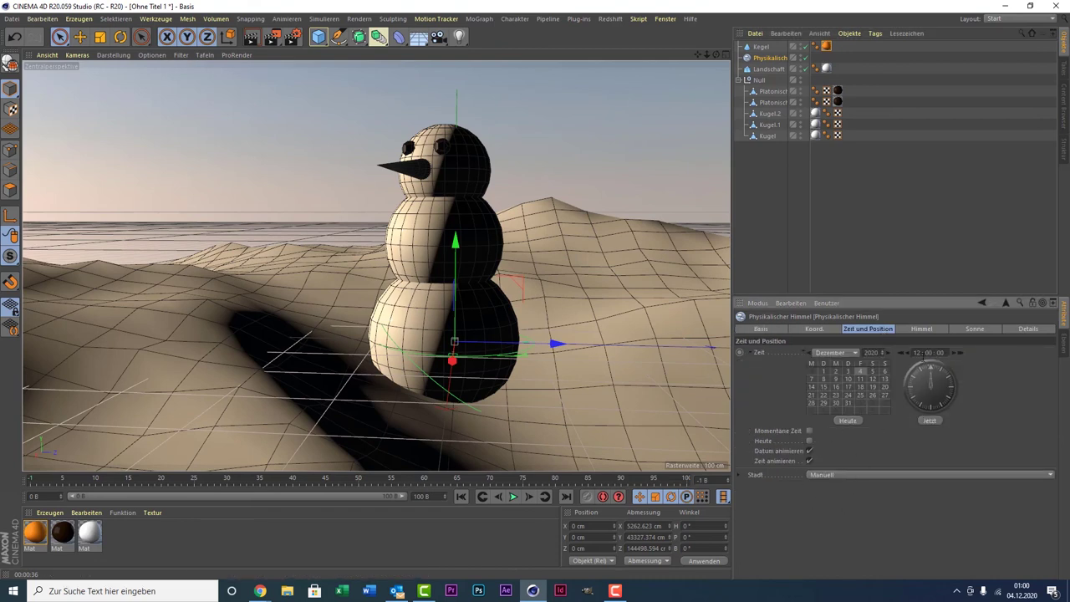
{"action": "left_click", "coordinate": [917, 352]}
{"action": "type", "text": "2"}
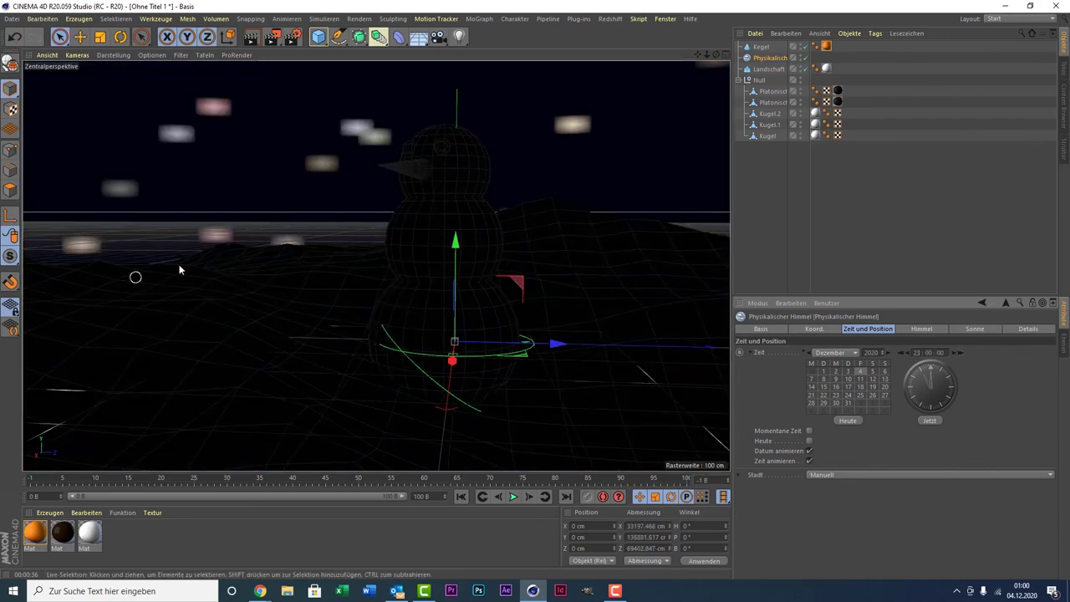
{"action": "left_click", "coordinate": [255, 39]}
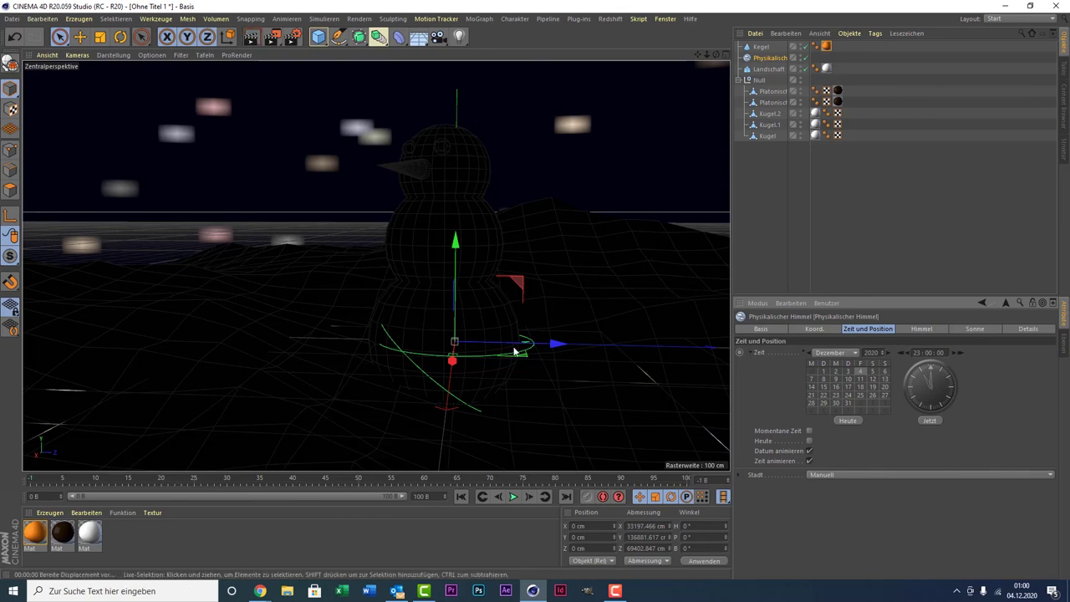